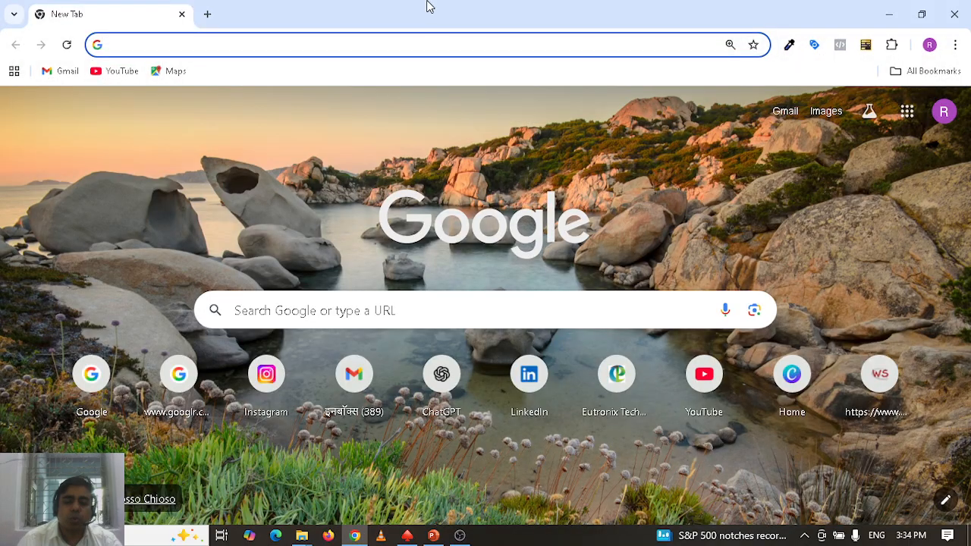
Open the google.com home page
click(354, 46)
text(gogle)
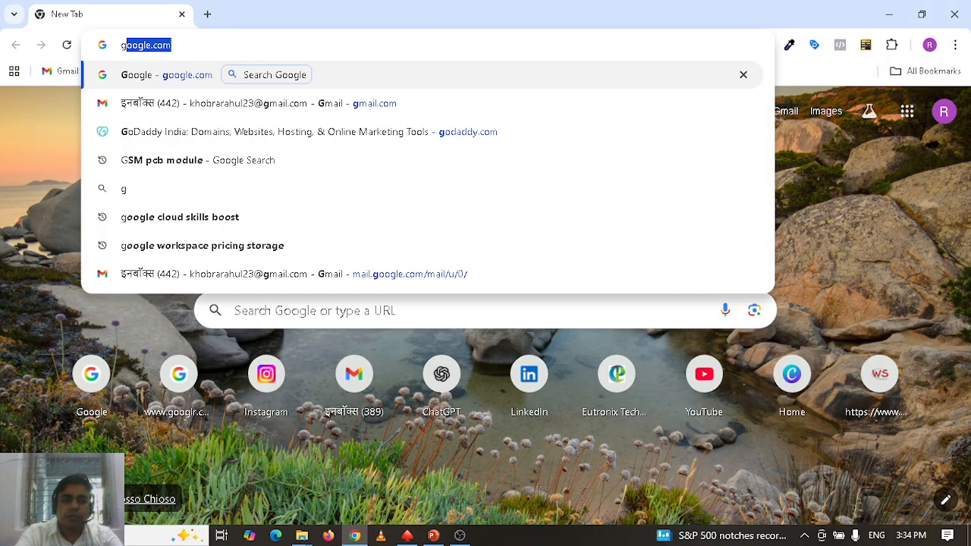
key(BackSpace)
key(BackSpace)
key(BackSpace)
text(g)
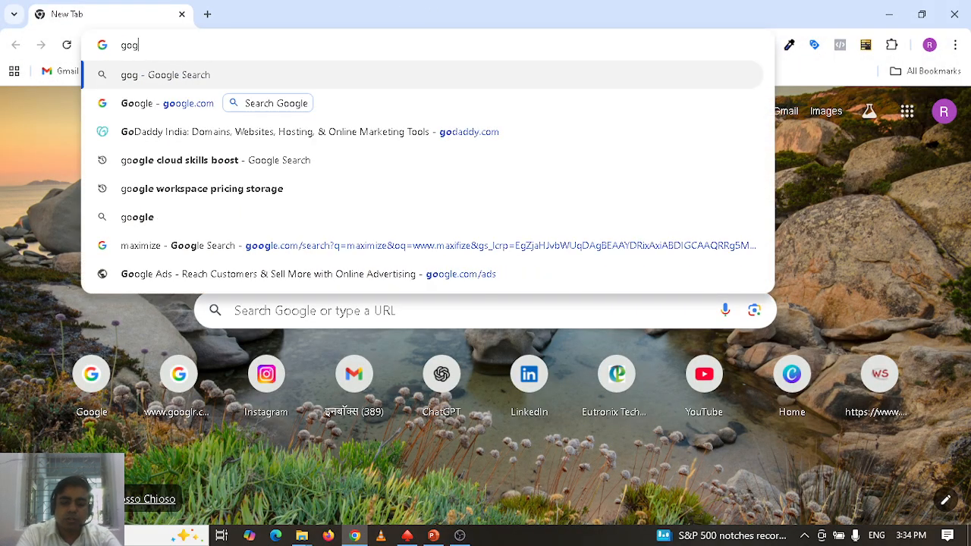
key(BackSpace)
text(g)
key(BackSpace)
text(ogle.com)
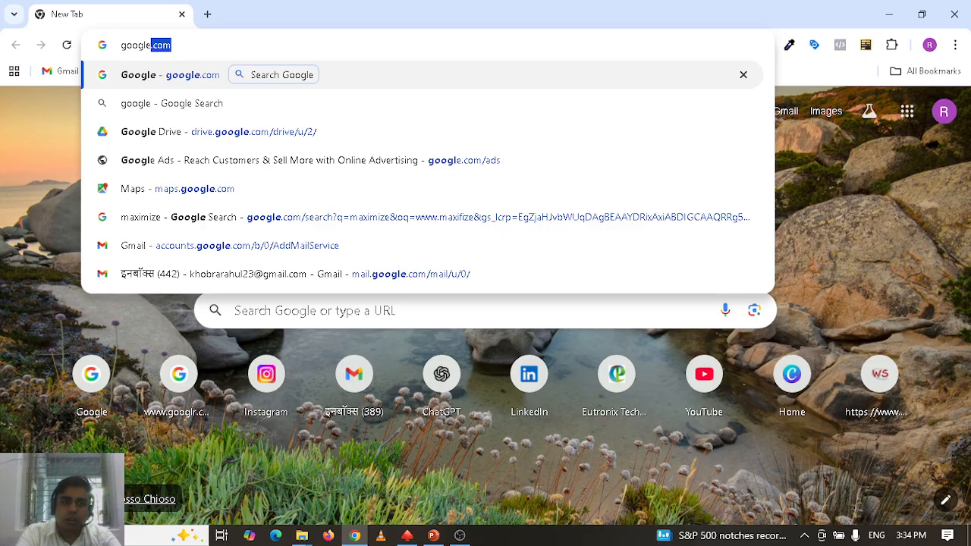
key(Return)
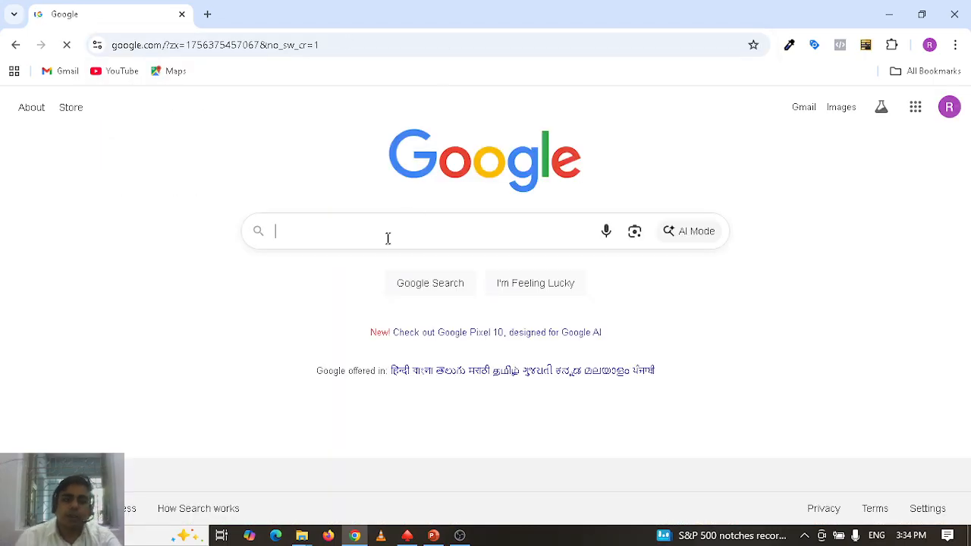
Search Google for "facebook ads manager"
text(face)
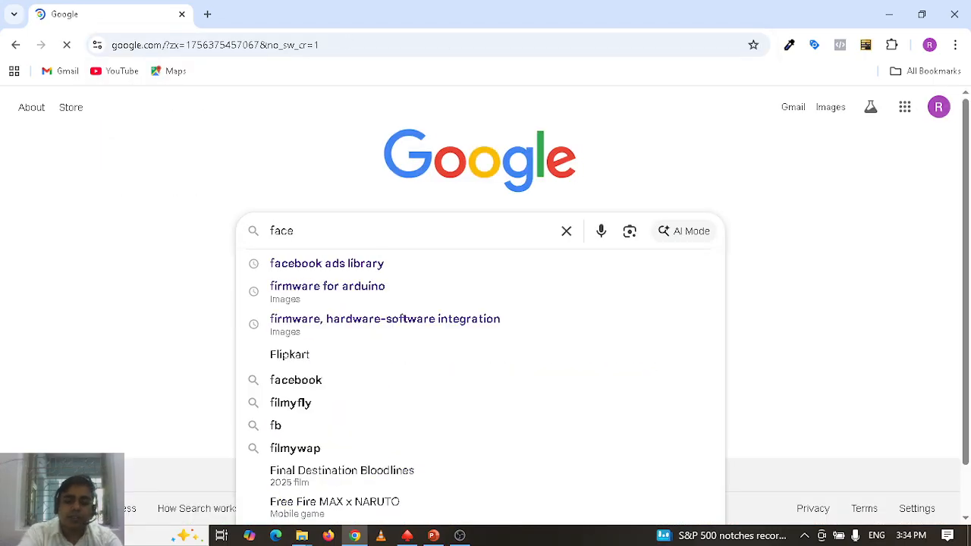
text(book a)
key(BackSpace)
key(BackSpace)
key(BackSpace)
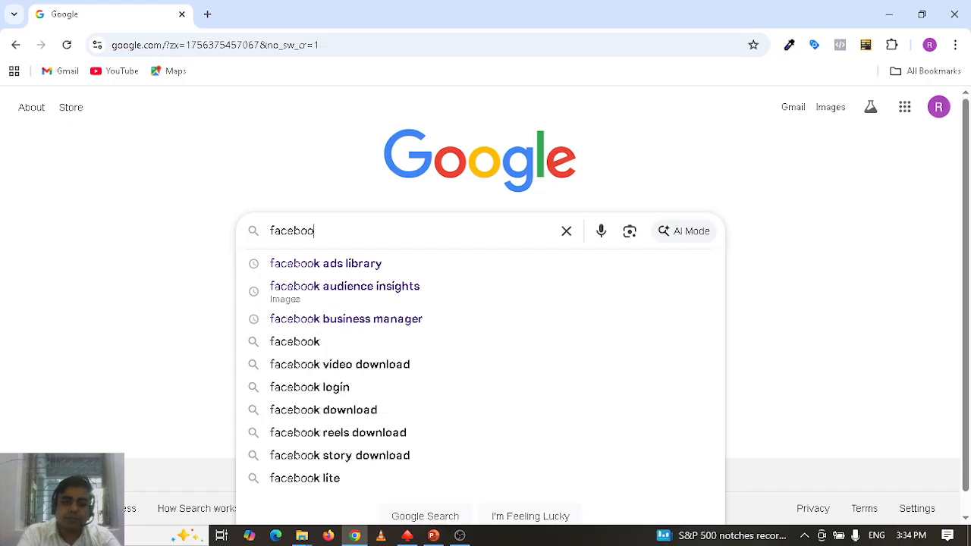
text(a)
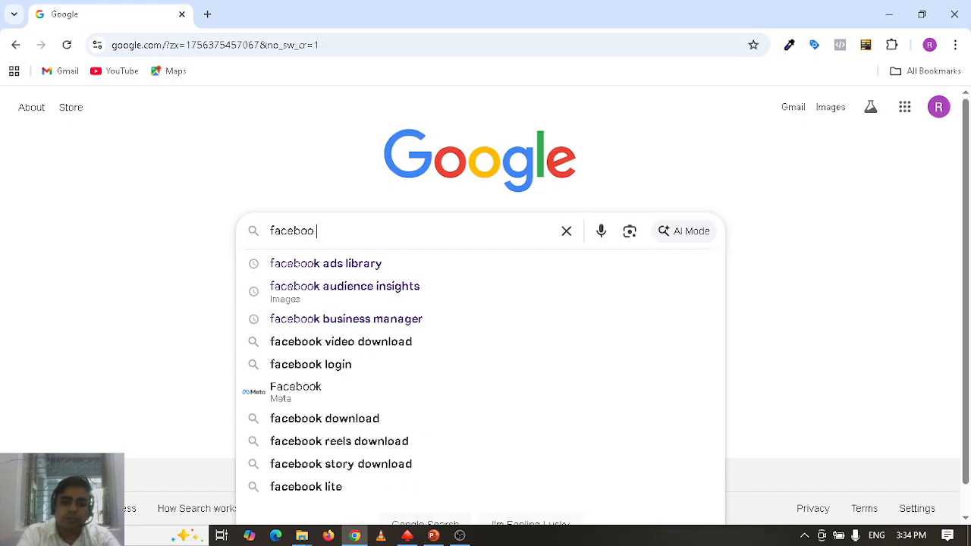
key(BackSpace)
key(BackSpace)
text(k ads)
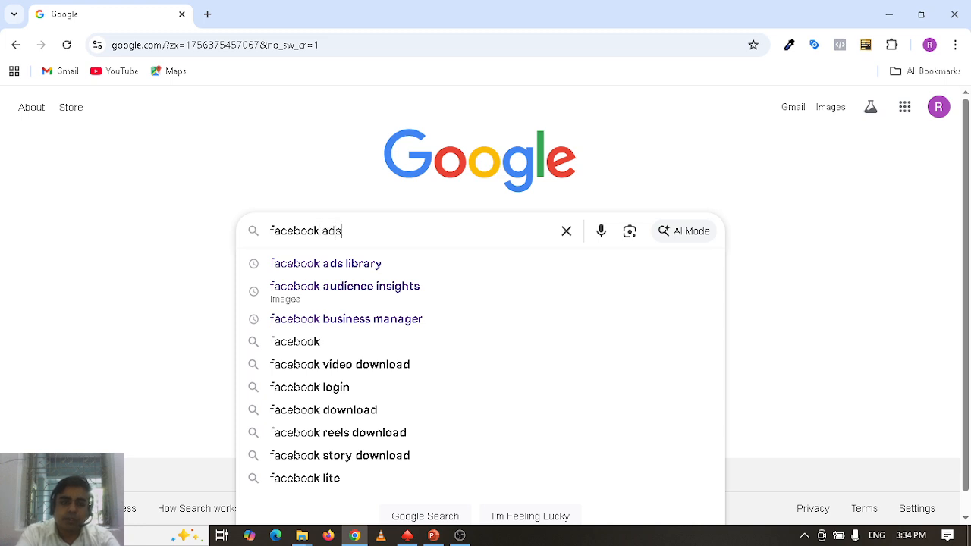
text( manager)
key(Return)
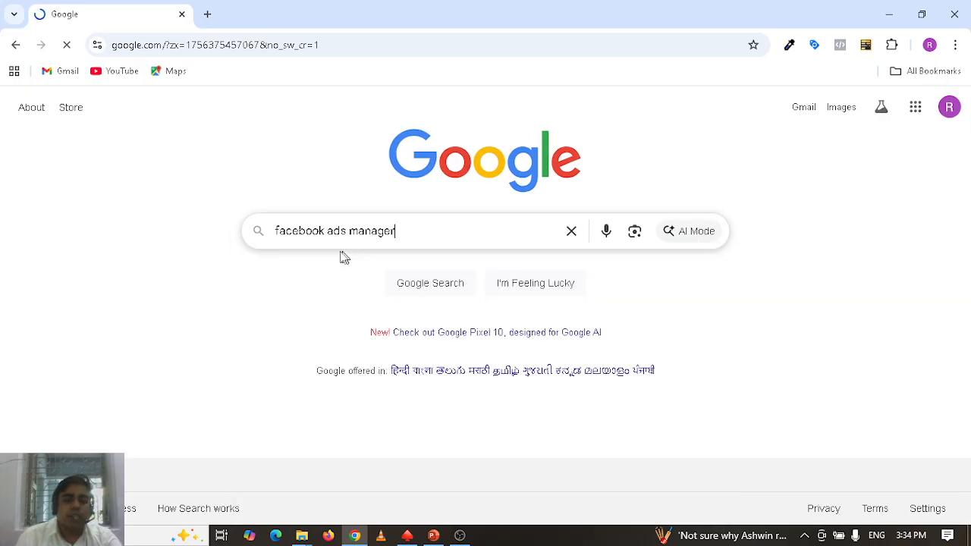
Load facebook.com in a new browser tab and check the loading progress of both tabs
click(207, 15)
click(236, 45)
text(fa)
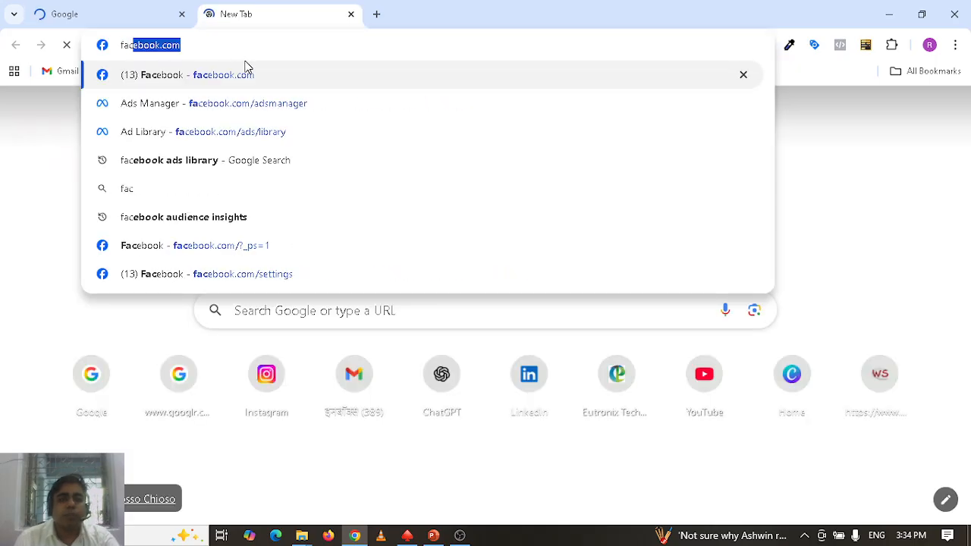
text(ce)
key(Return)
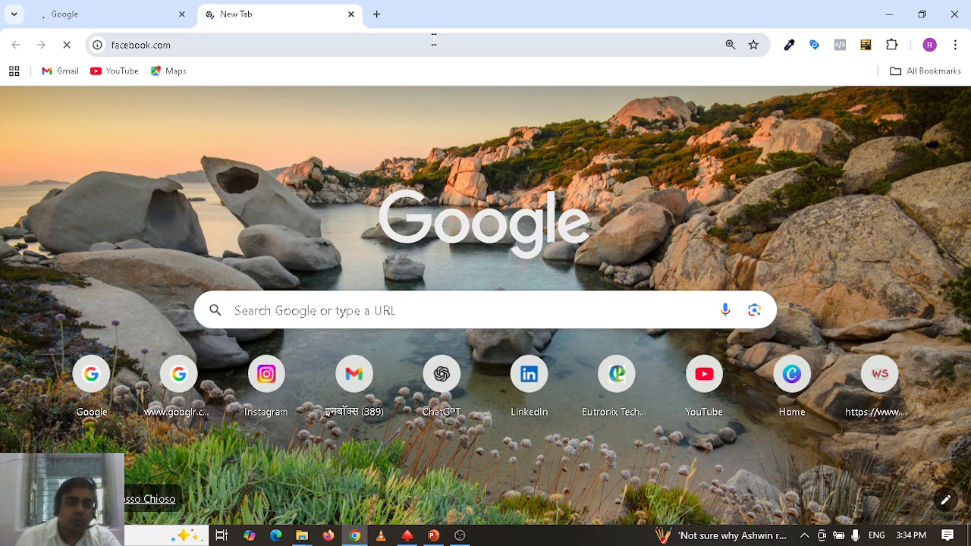
click(147, 9)
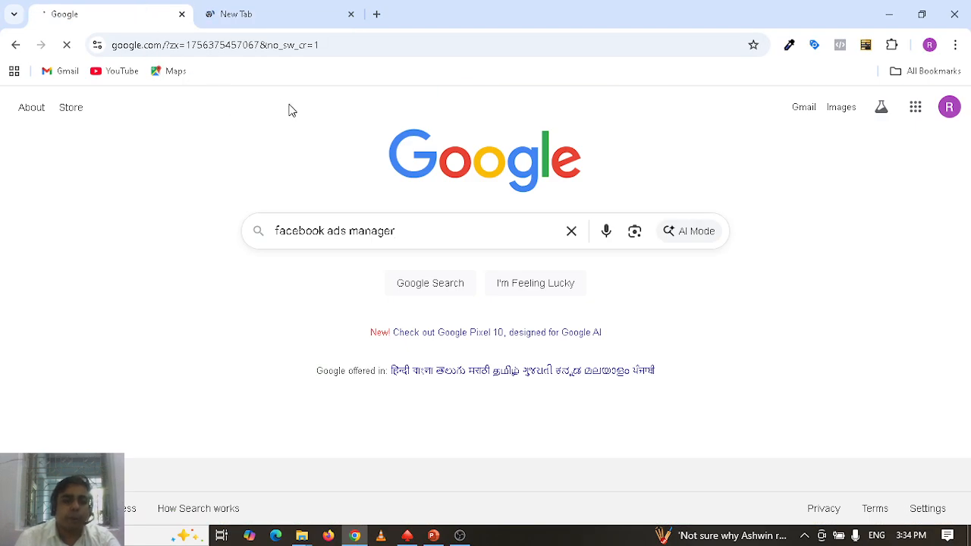
click(278, 8)
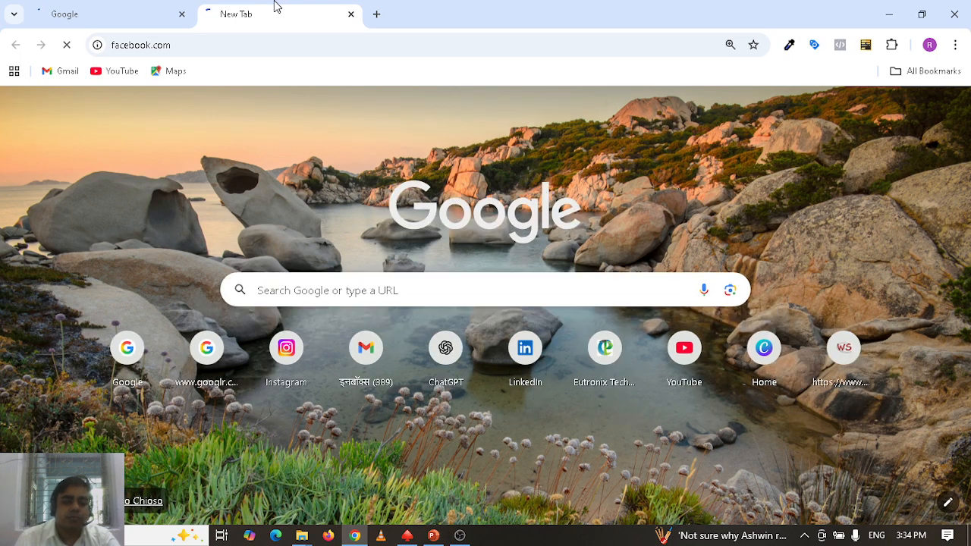
Check the Wi-Fi connection status and the list of available networks, and look at both pages that are loading
click(804, 535)
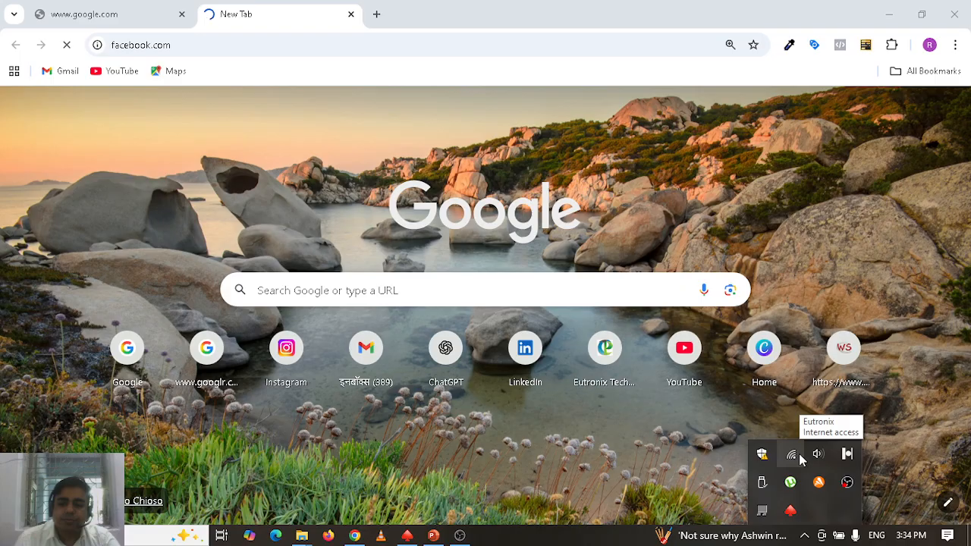
click(161, 12)
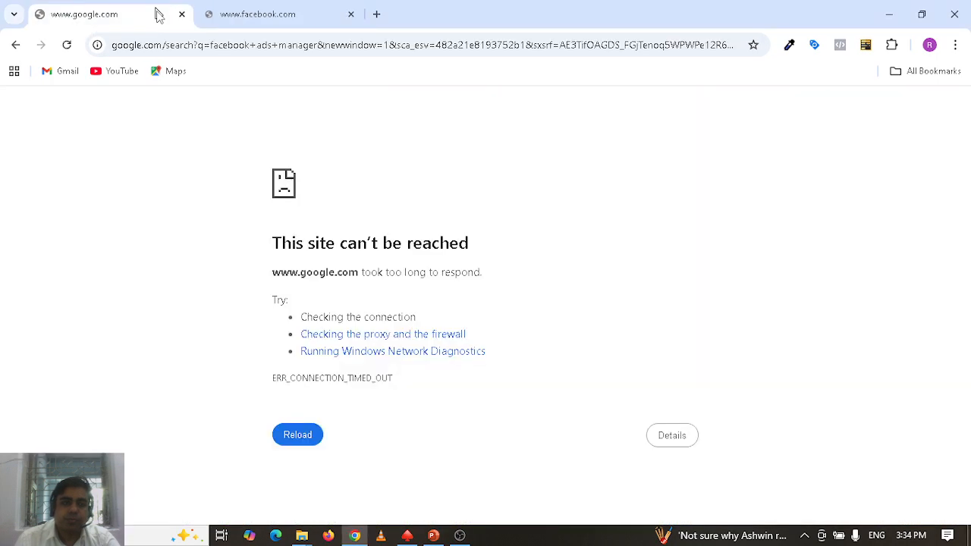
click(252, 48)
click(271, 9)
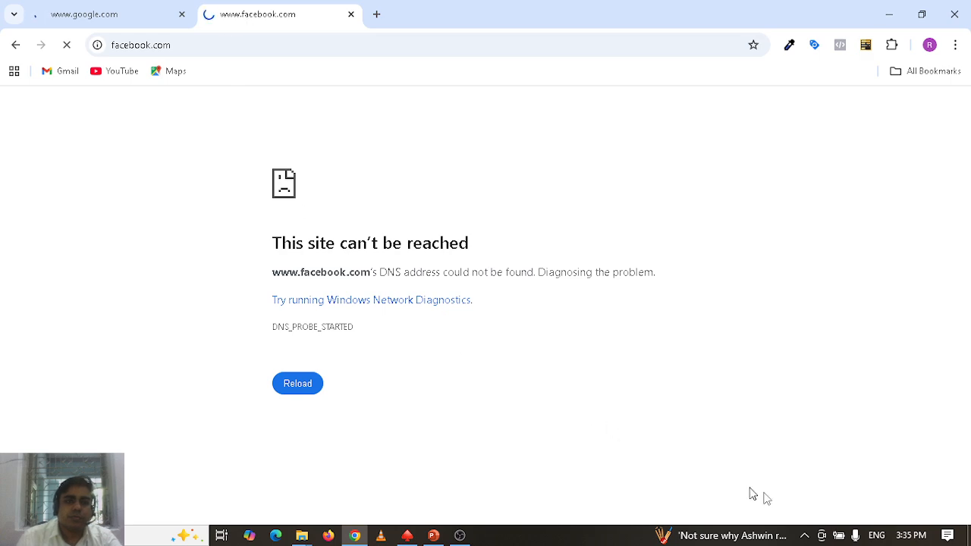
click(804, 536)
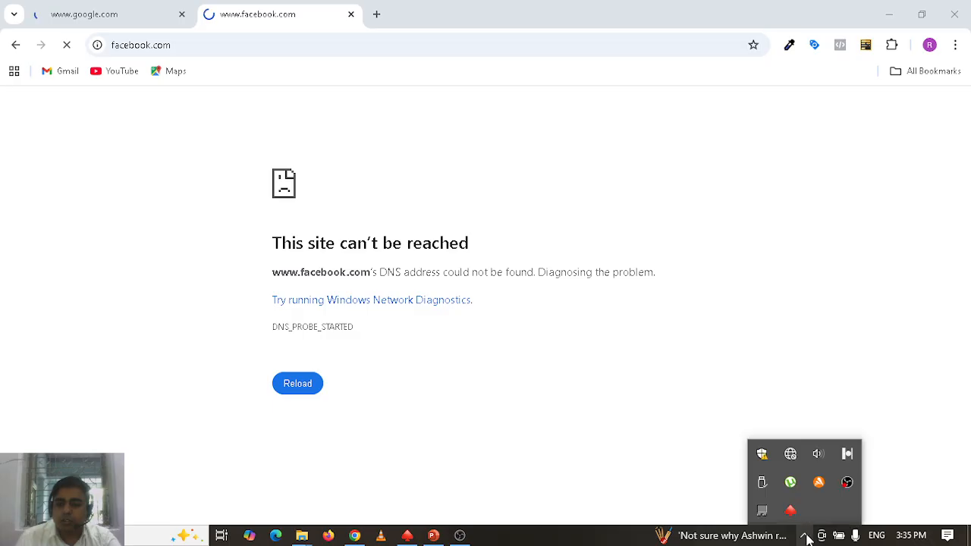
right_click(791, 455)
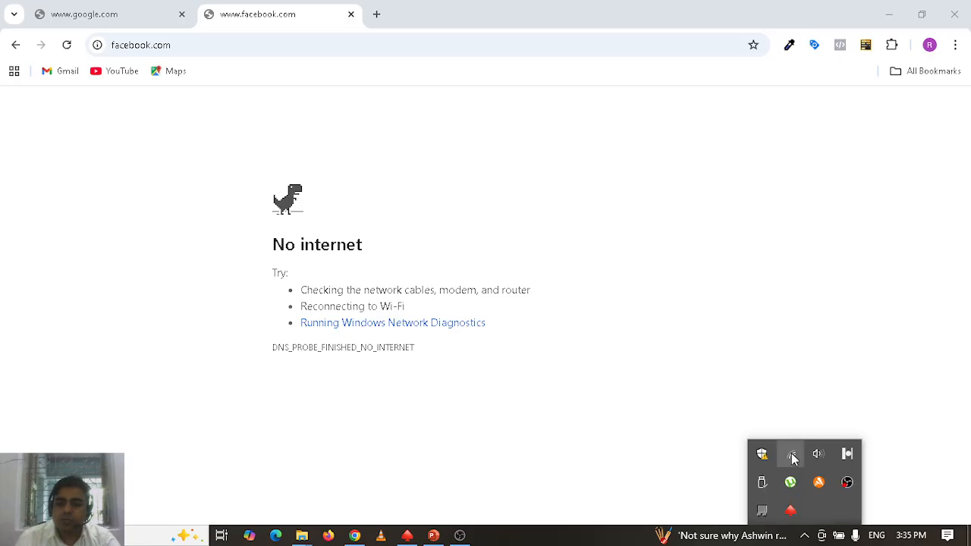
click(792, 455)
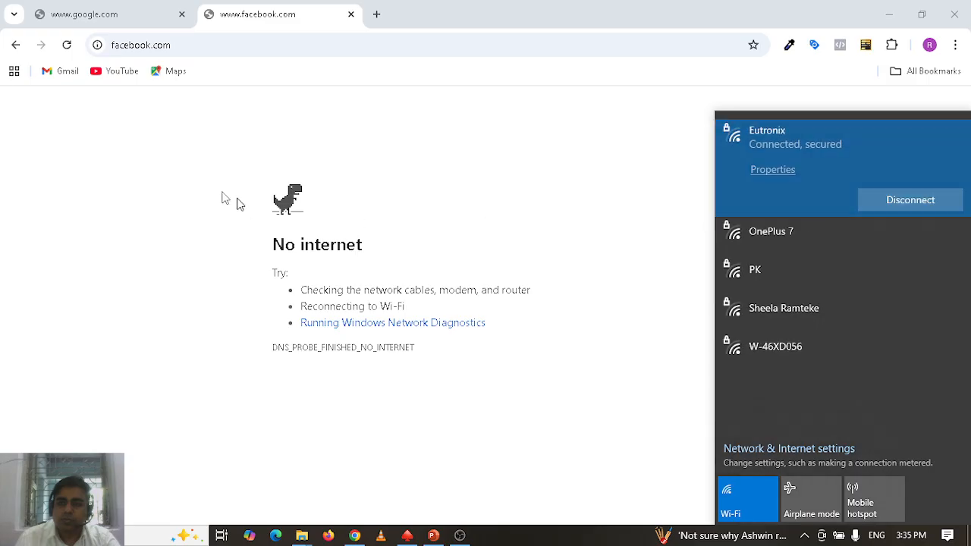
Reload the facebook.com page and the Google search results for "facebook ads manager"
click(66, 45)
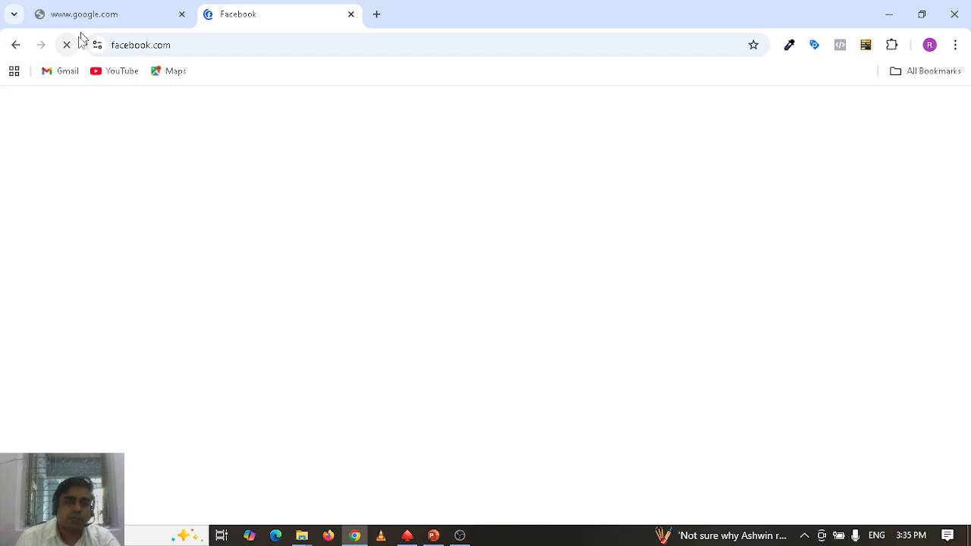
click(90, 7)
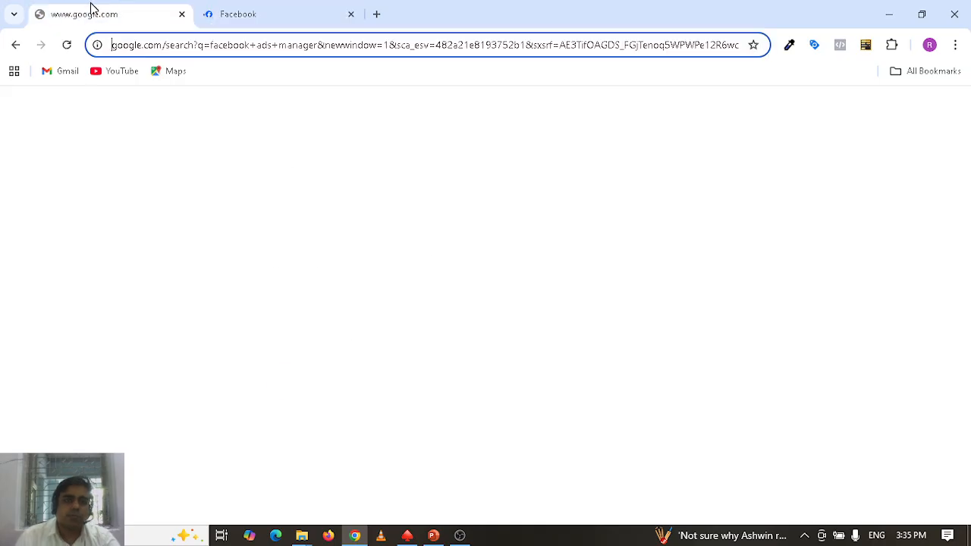
click(67, 47)
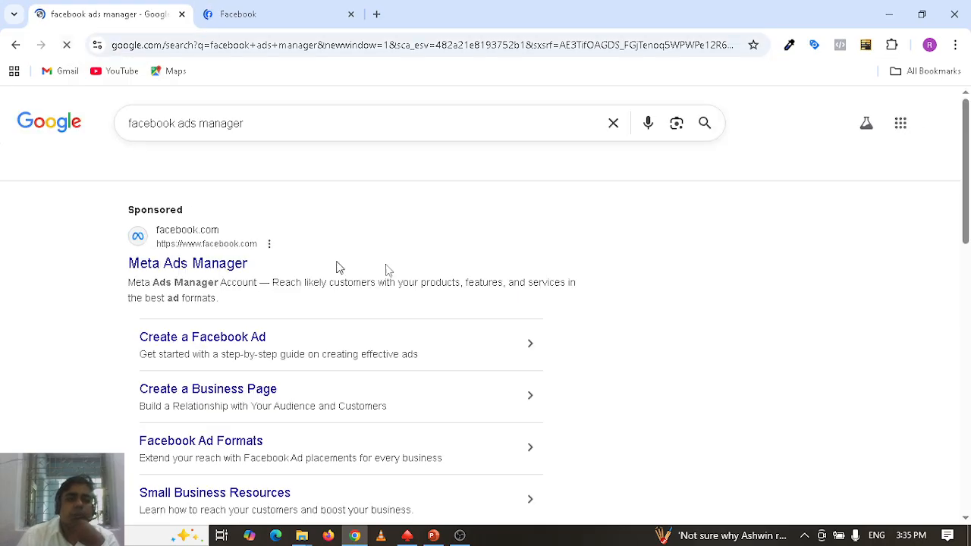
Open the "Ads Manager - Meta for Business" search result, check the network connection, and go to Ads Manager from that page
drag(969, 145, 965, 194)
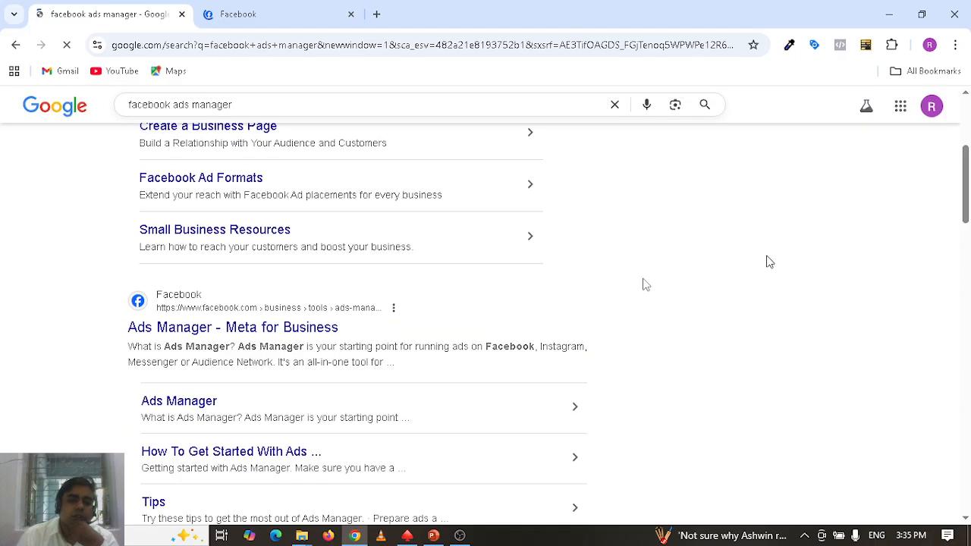
click(201, 332)
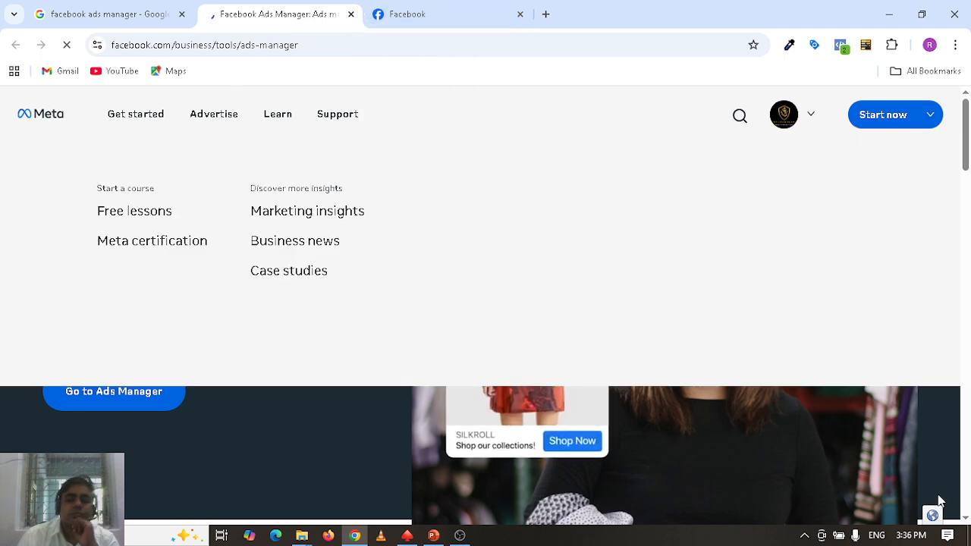
click(806, 536)
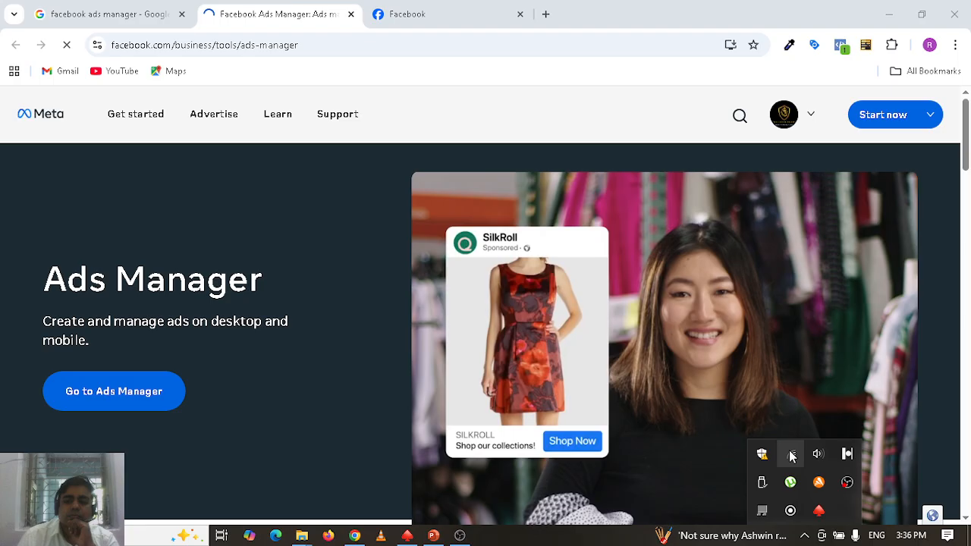
click(790, 453)
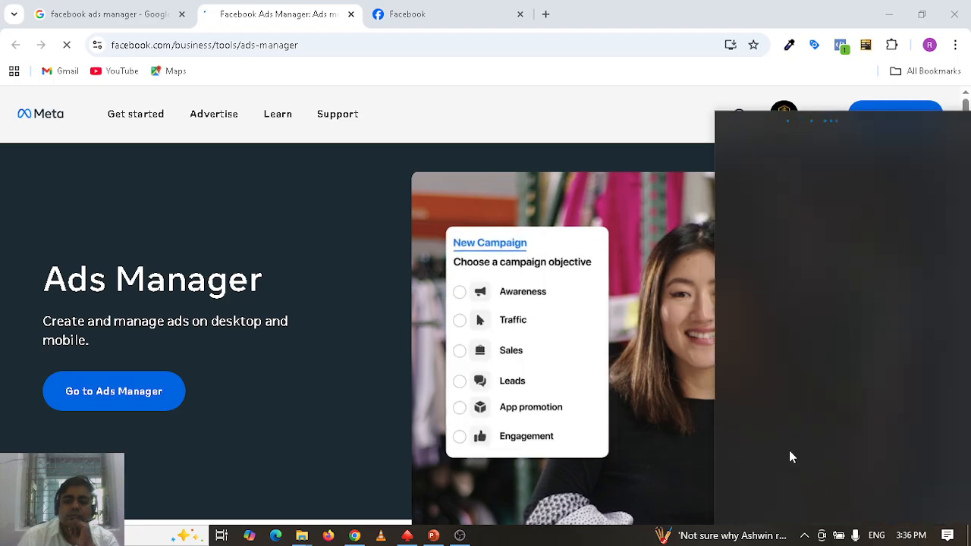
click(142, 383)
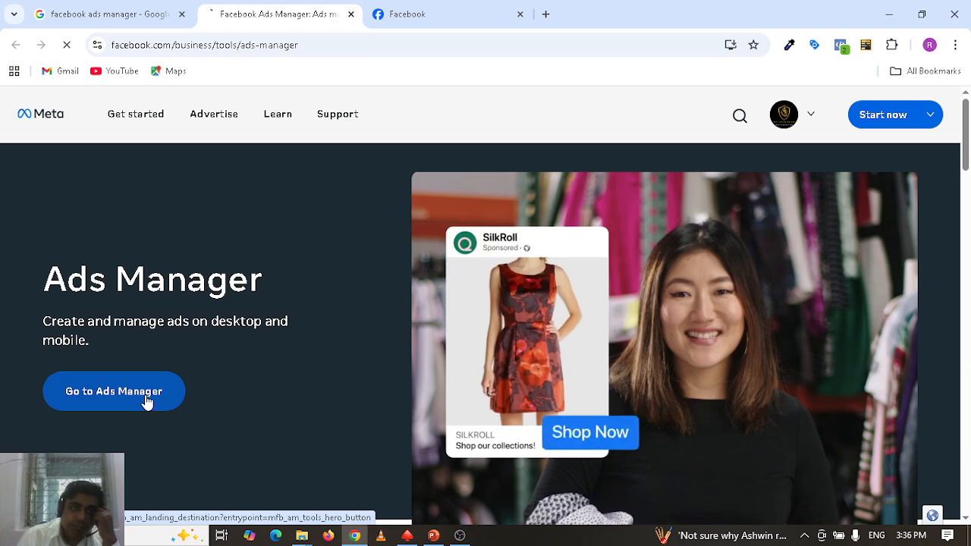
Load facebook.com/adsmanager in another new browser tab
click(460, 14)
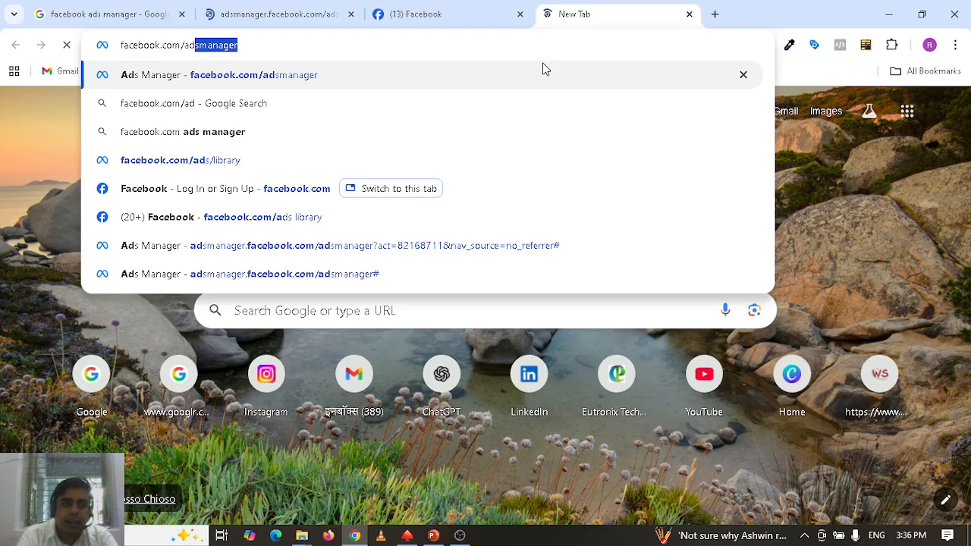
text(s)
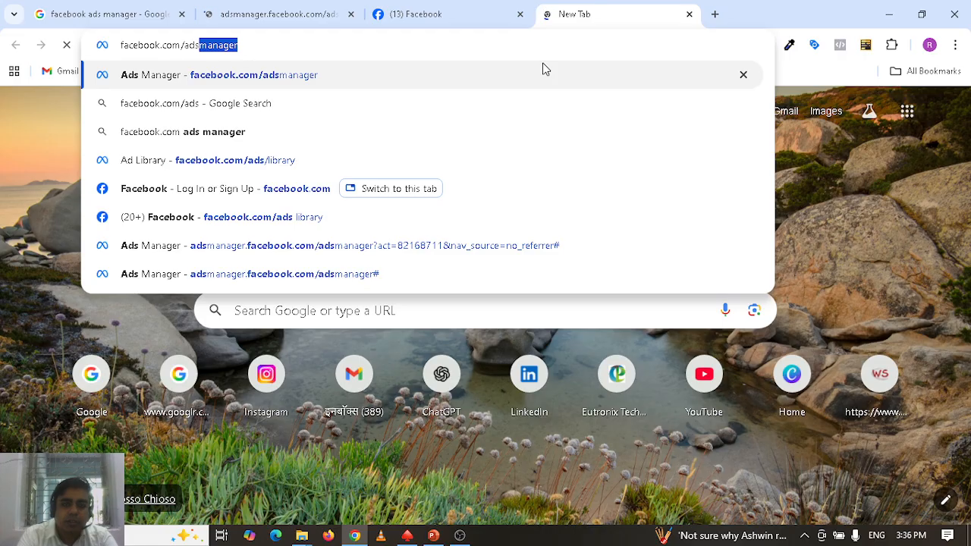
key(Return)
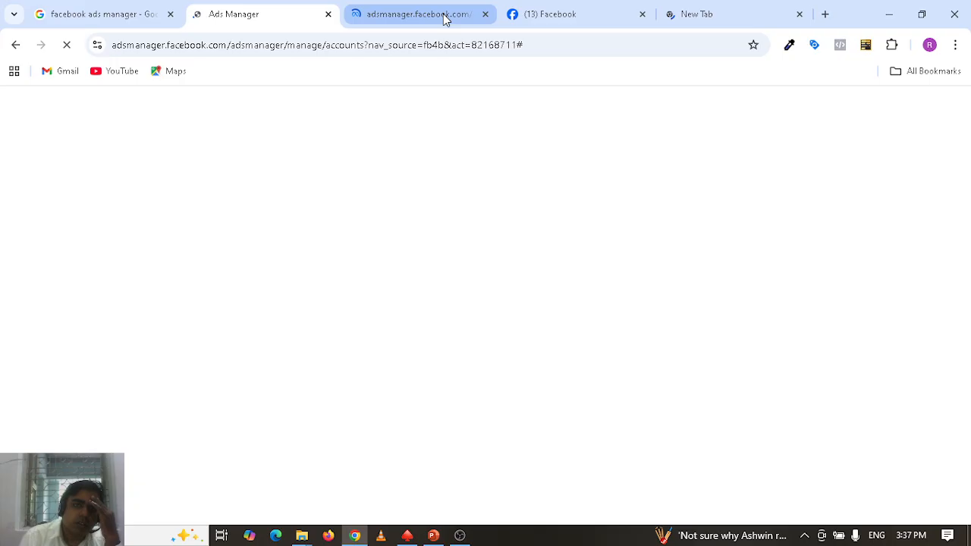
Return to the Ads Manager account overview and reload it, checking the Facebook page while it loads
click(445, 19)
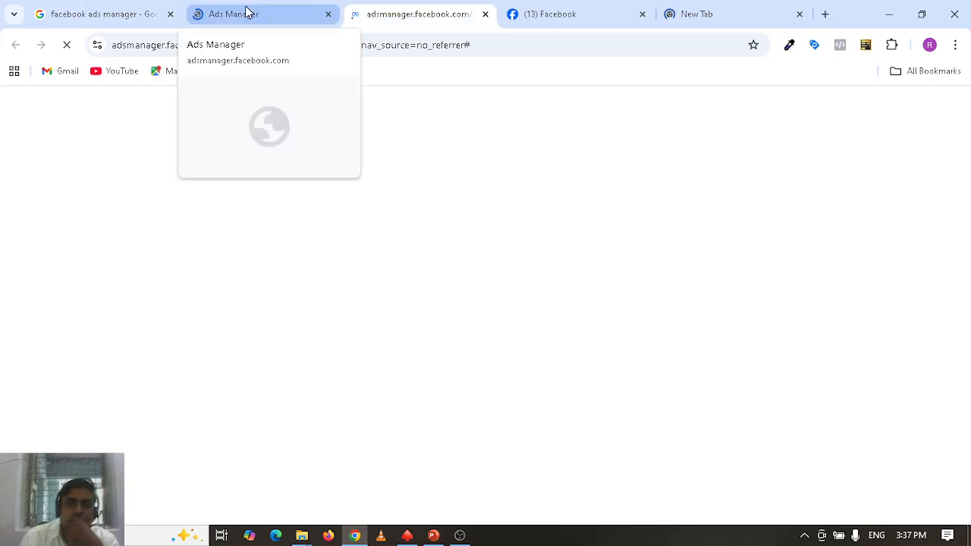
click(247, 10)
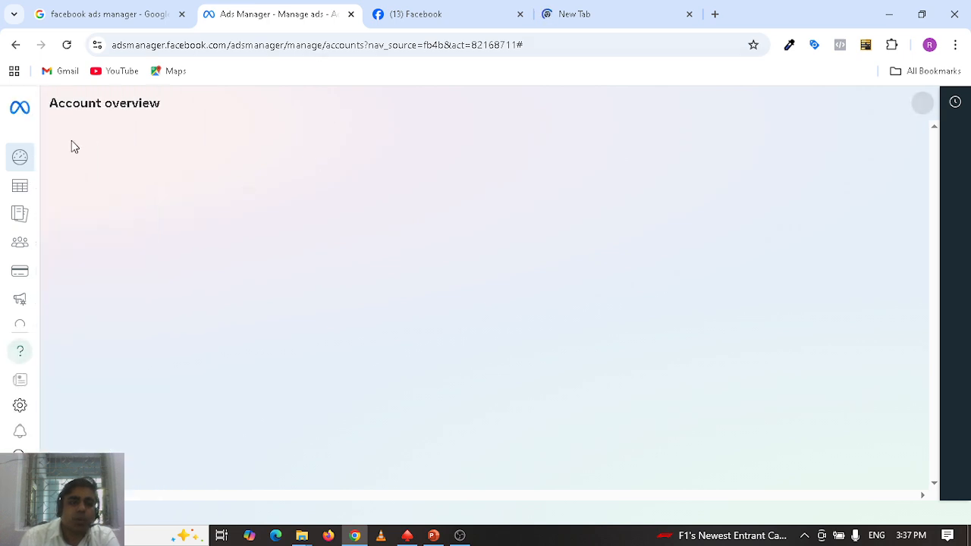
mouse_move(26, 164)
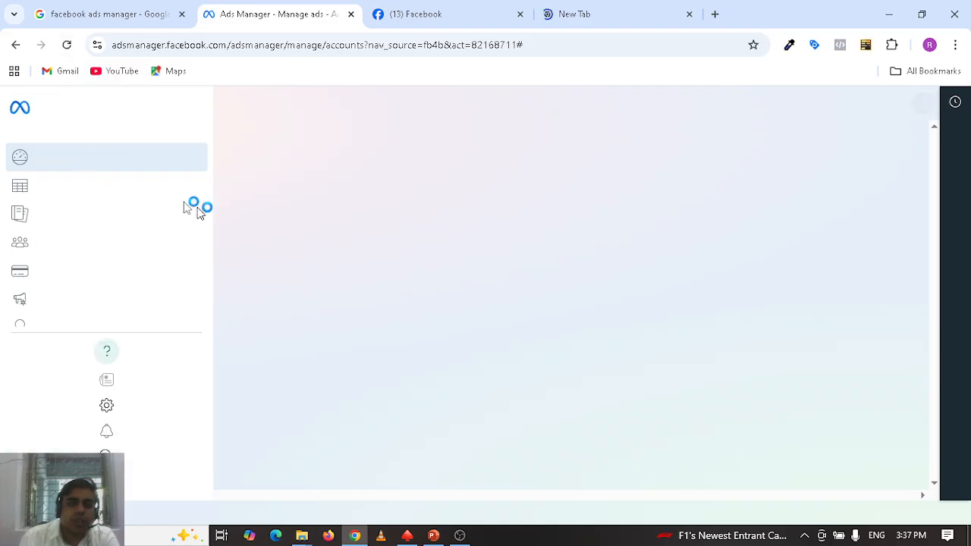
click(67, 44)
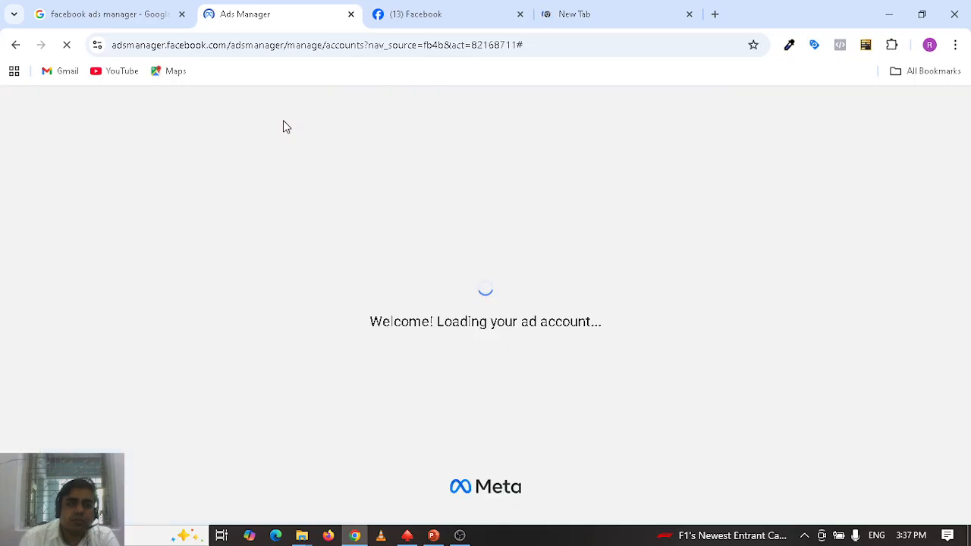
click(416, 15)
click(265, 14)
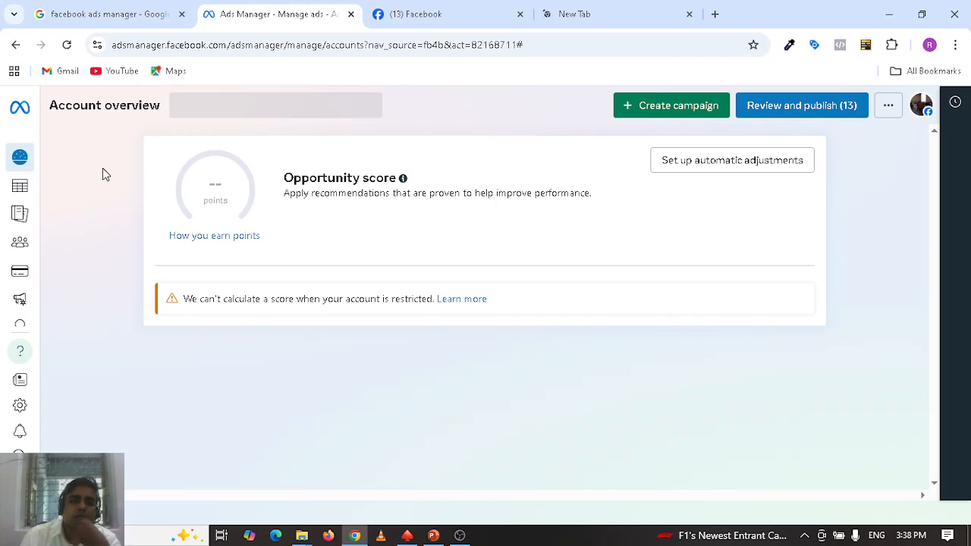
Open the Campaigns page of the ad account from the account overview
mouse_move(22, 187)
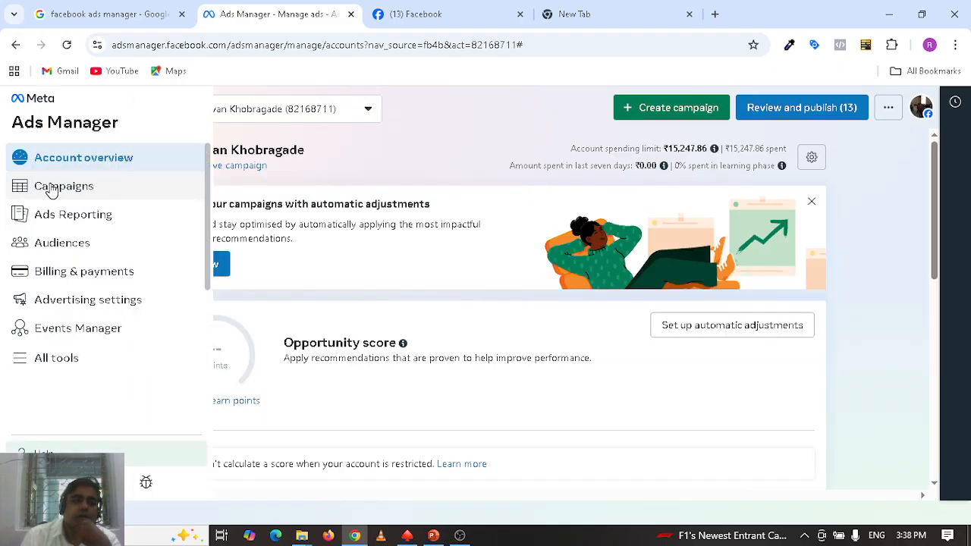
click(51, 192)
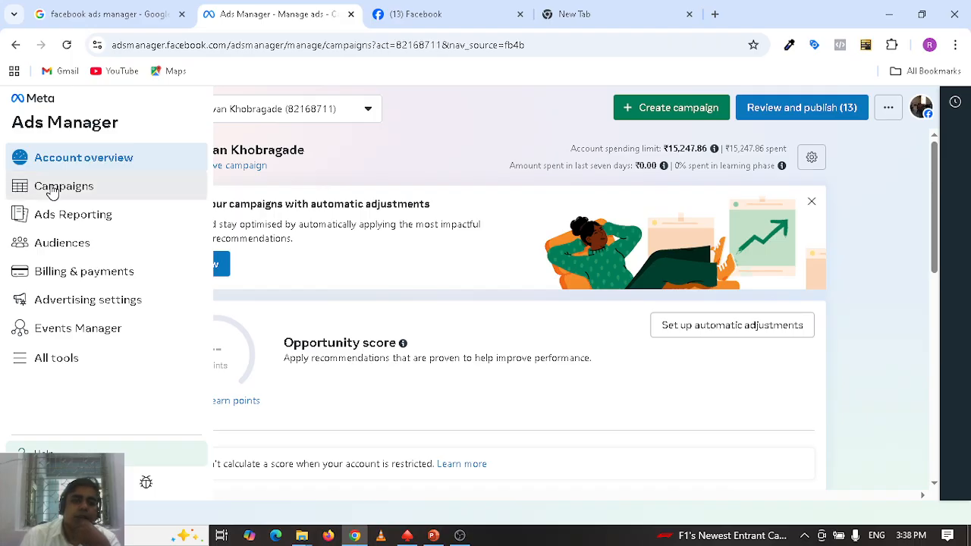
click(437, 6)
click(429, 45)
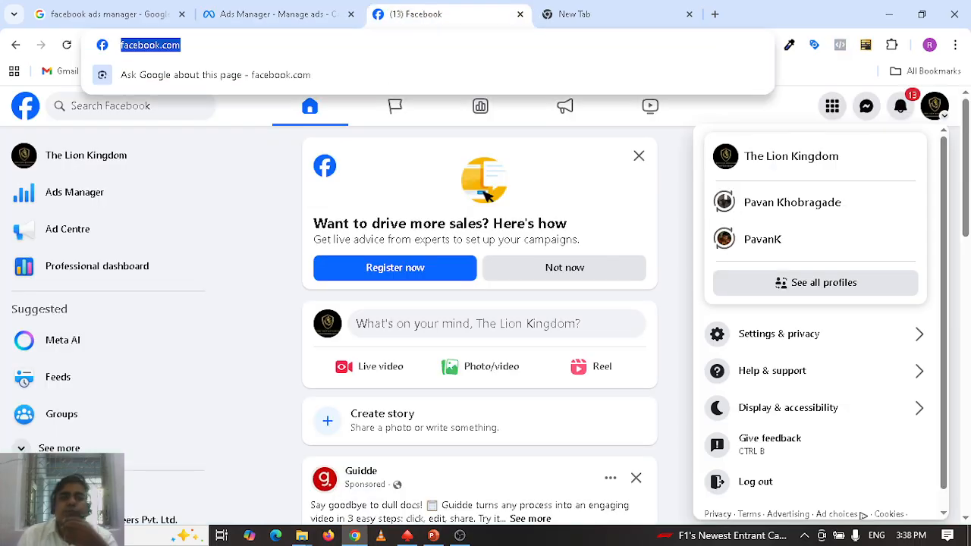
text(www.)
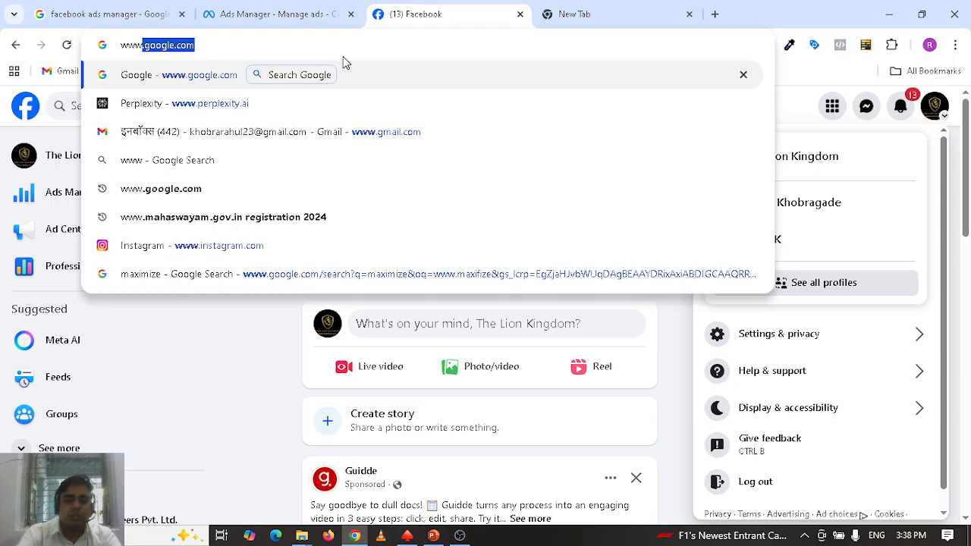
text(face)
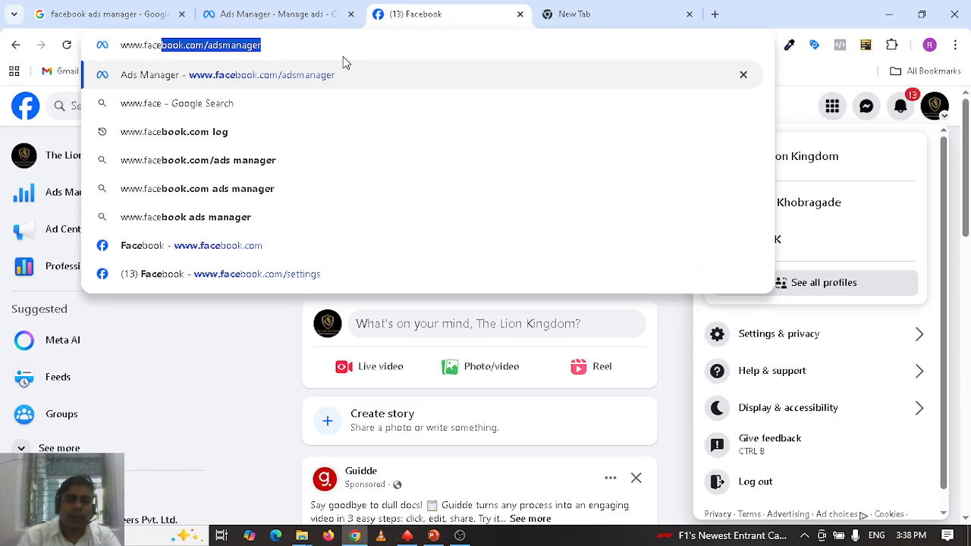
click(271, 14)
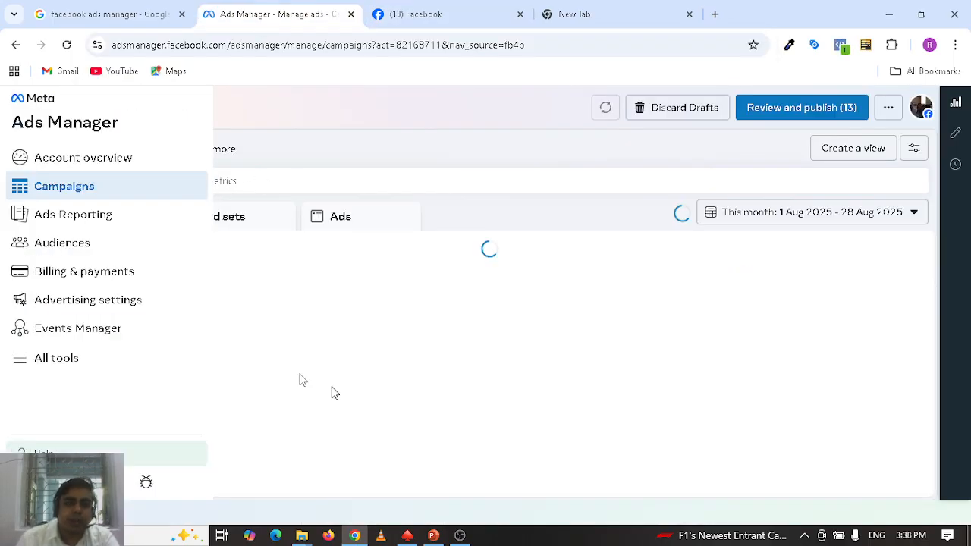
click(437, 9)
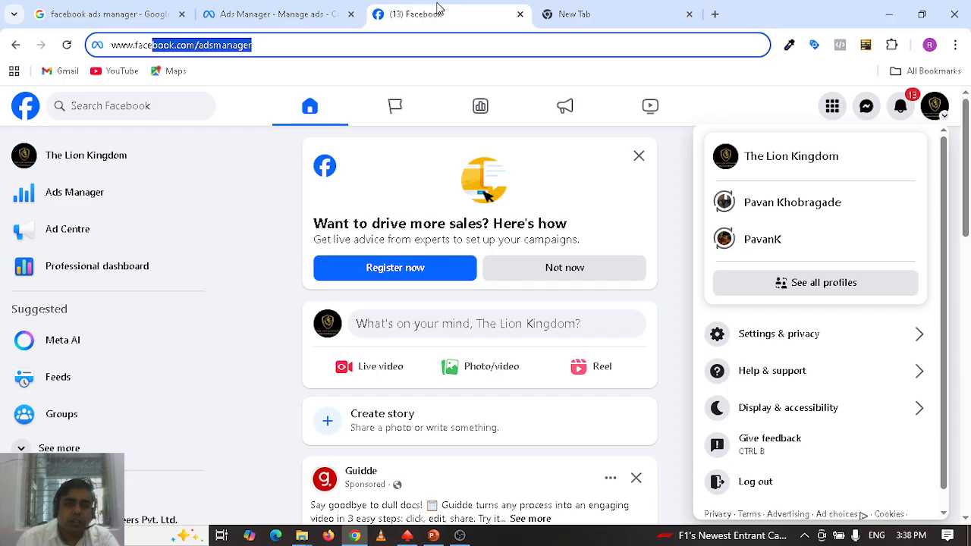
click(236, 46)
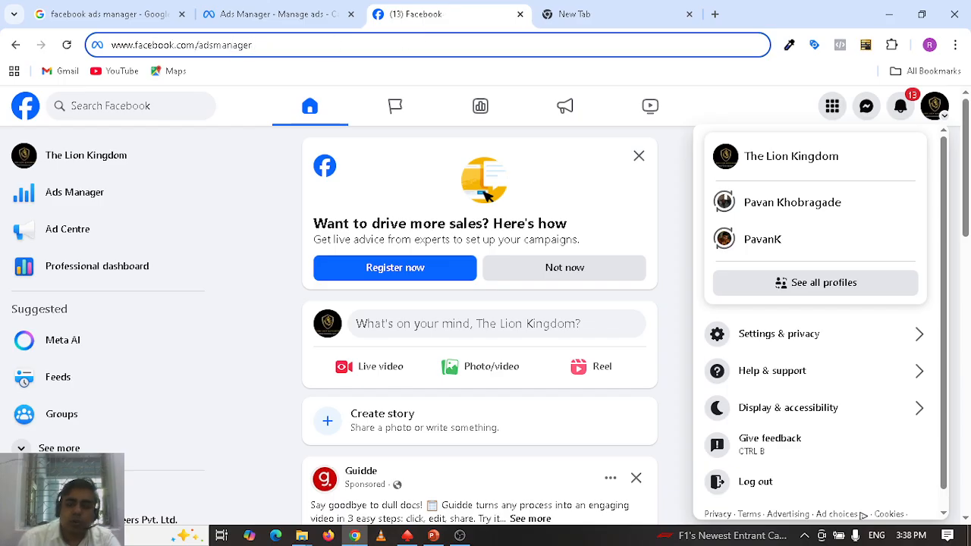
key(Return)
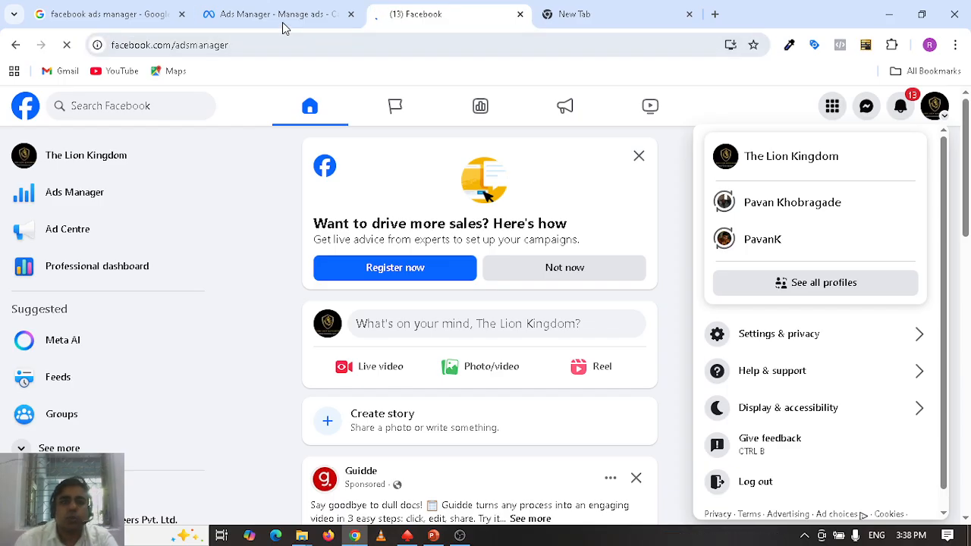
Return to the Campaigns page, close the extra Ads Manager tab, and start creating a new campaign with the Auction buying type
click(281, 22)
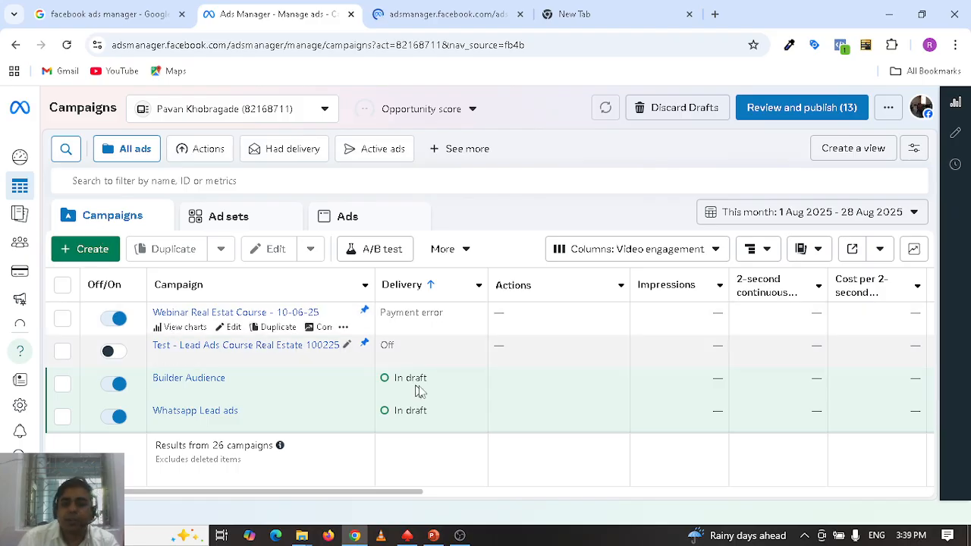
click(519, 13)
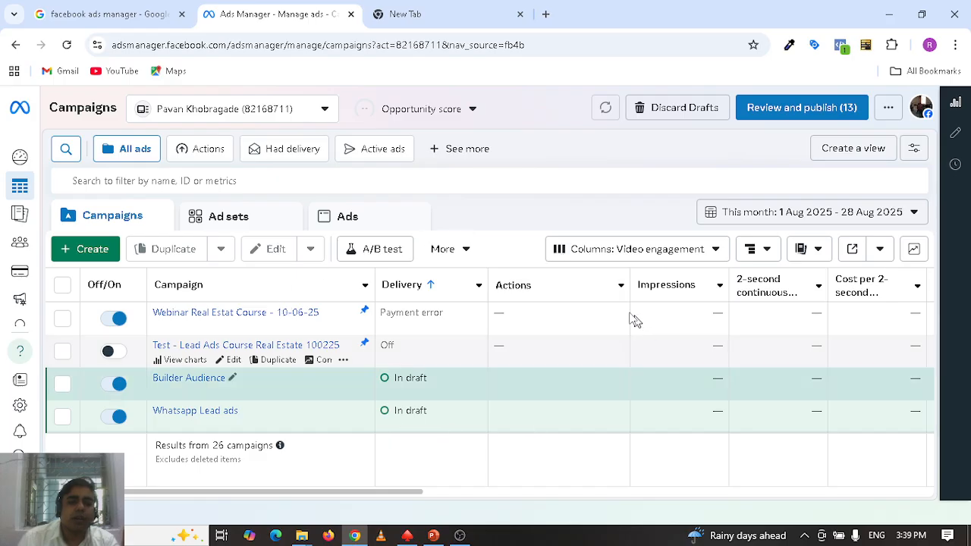
click(85, 252)
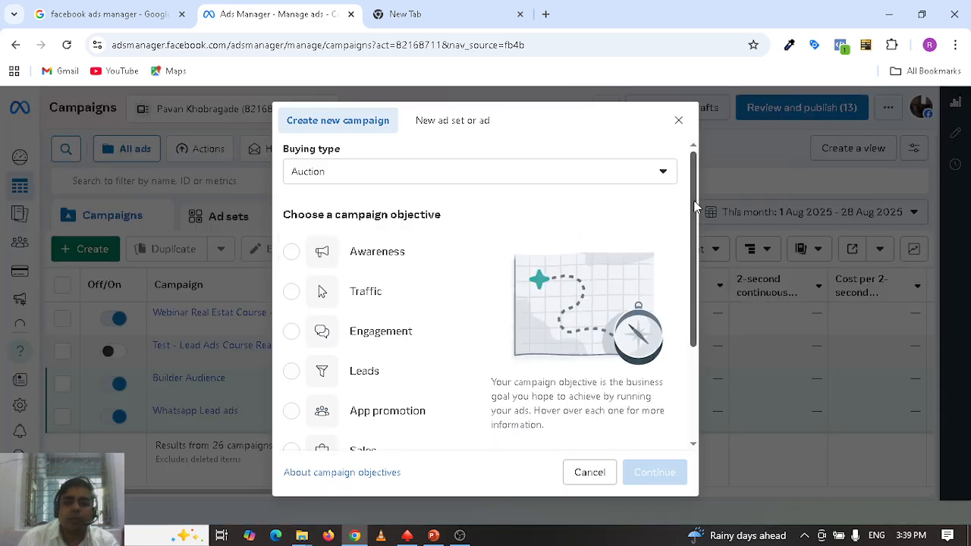
scroll(694, 206, down, 1)
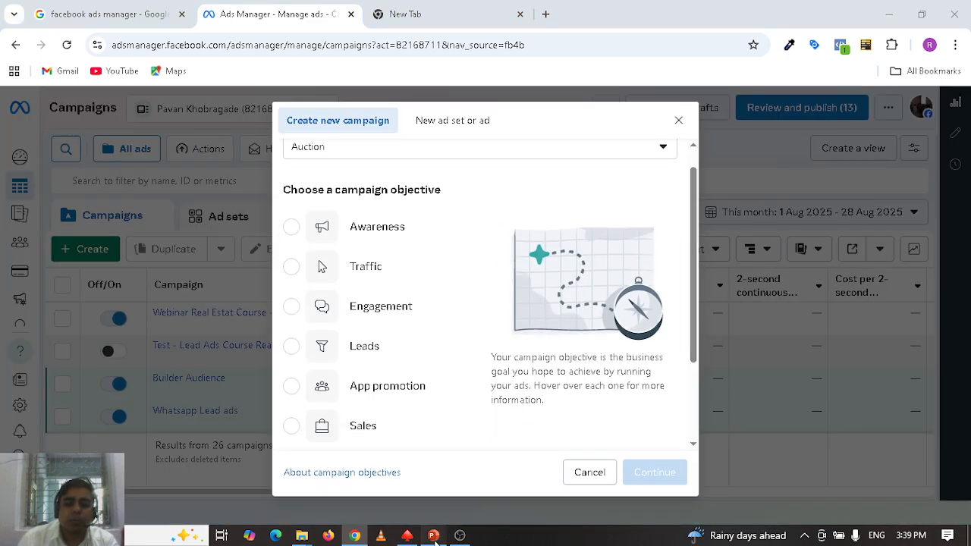
Review the "Facebook Ad Structure" slide in PowerPoint alongside the Ads Manager address and new campaign dialog in Chrome
click(433, 536)
click(87, 386)
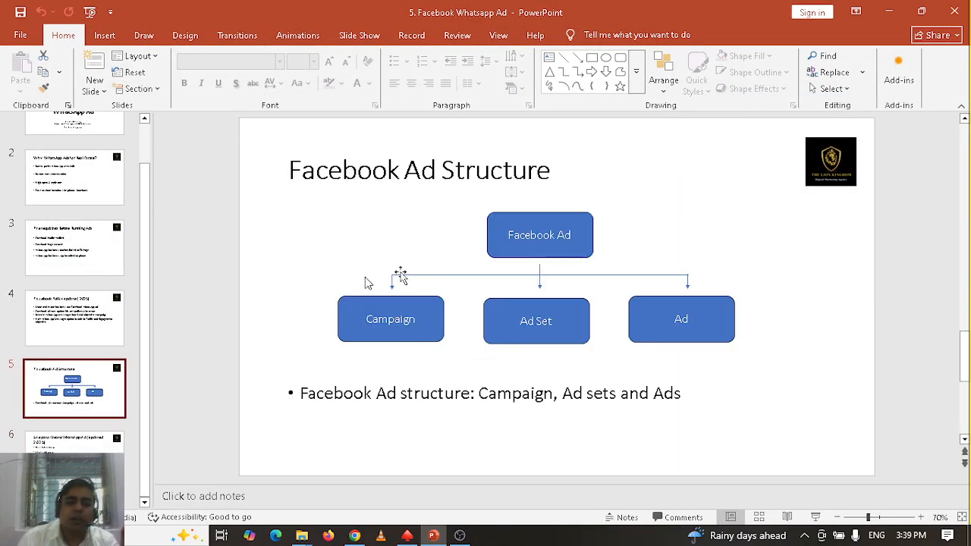
click(889, 12)
drag(225, 45, 278, 45)
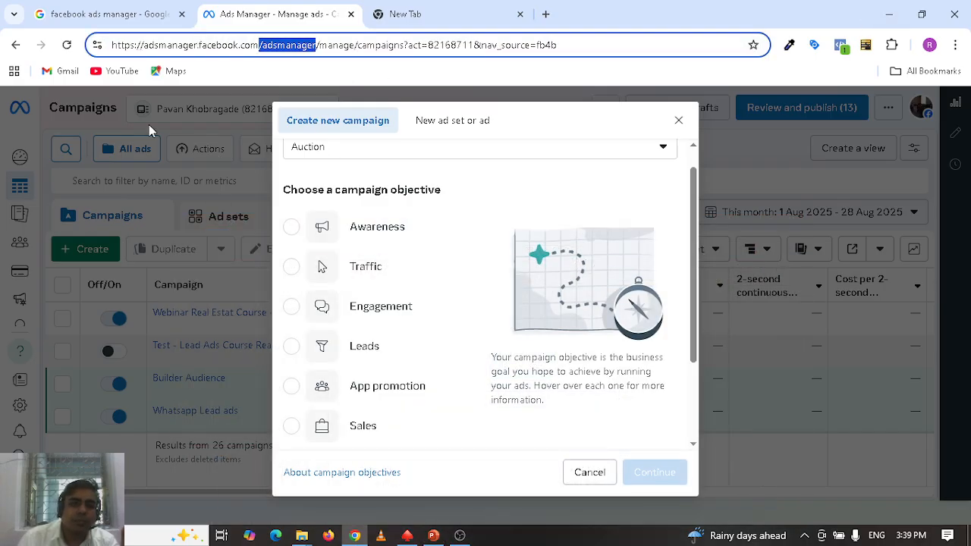
click(434, 536)
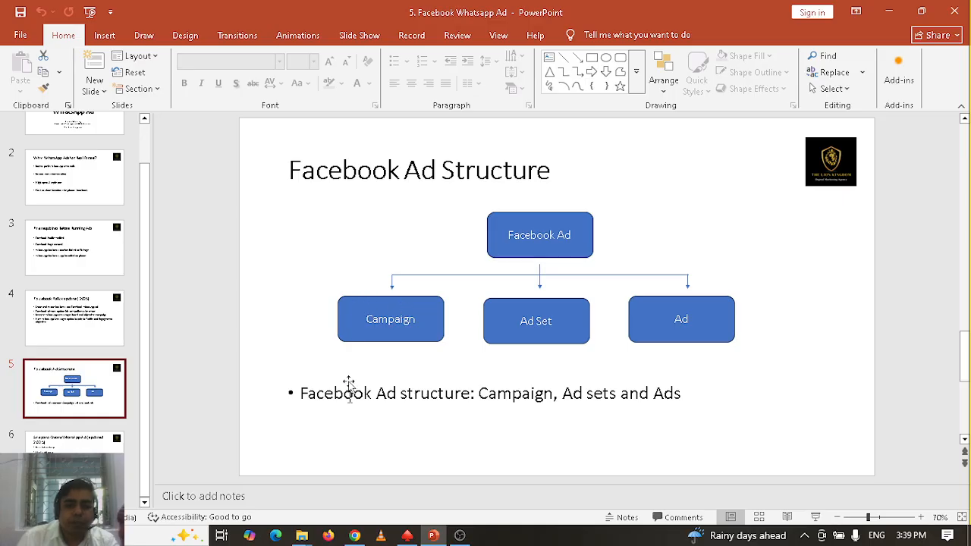
click(355, 536)
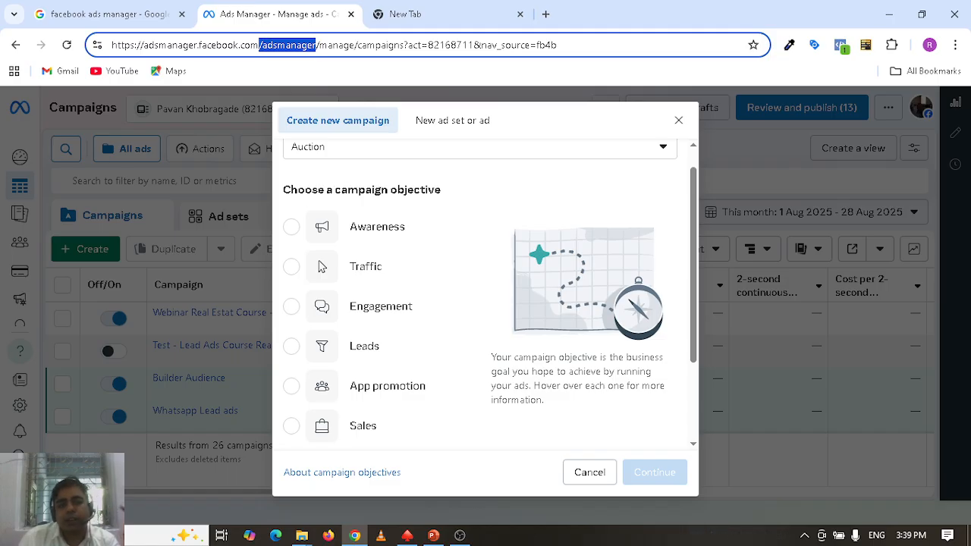
Examine the Awareness and Traffic campaign objectives, including what Traffic is good for, such as Messenger, Instagram and WhatsApp
click(290, 229)
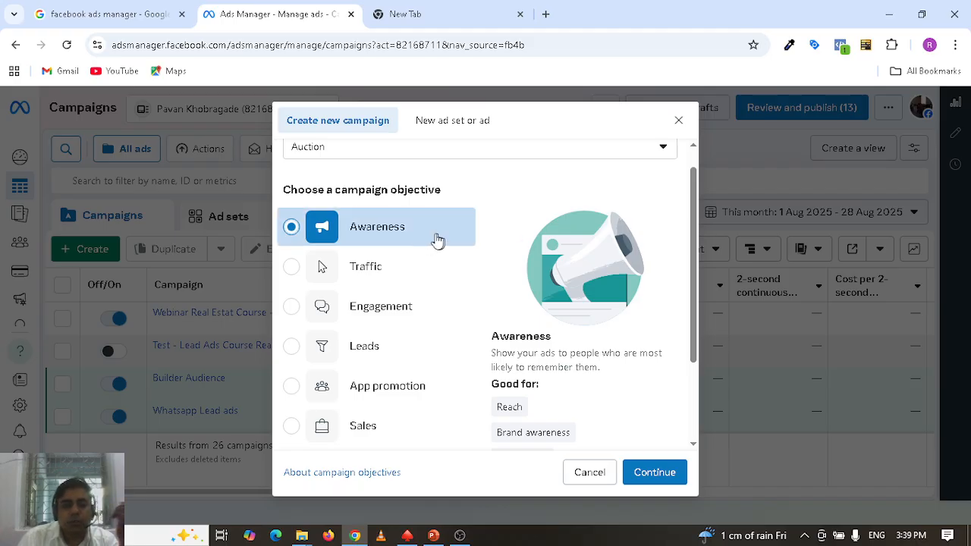
click(368, 272)
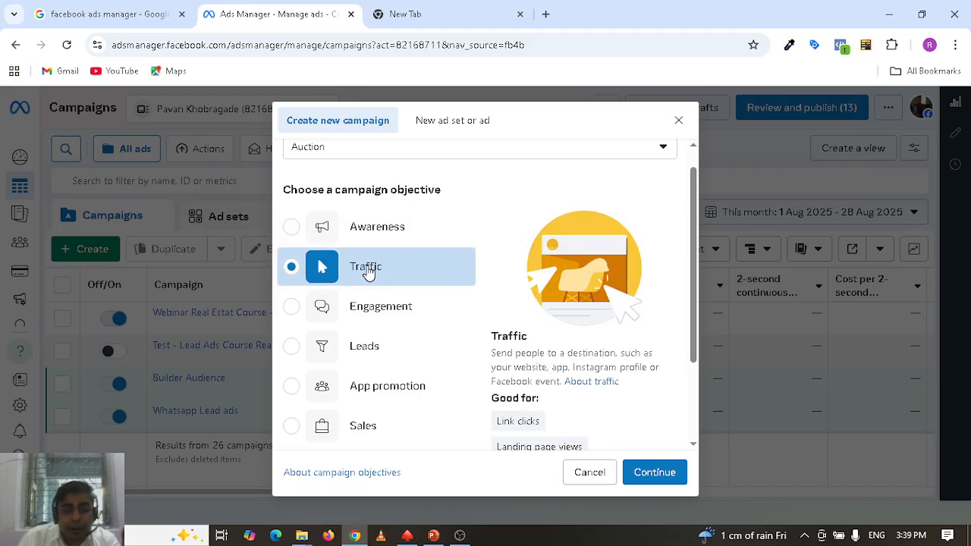
drag(694, 208, 690, 296)
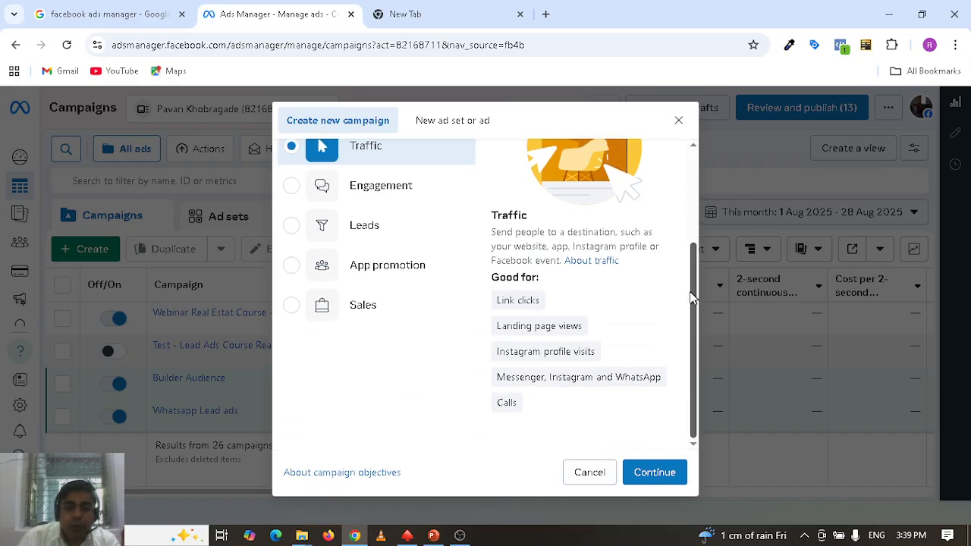
mouse_move(535, 364)
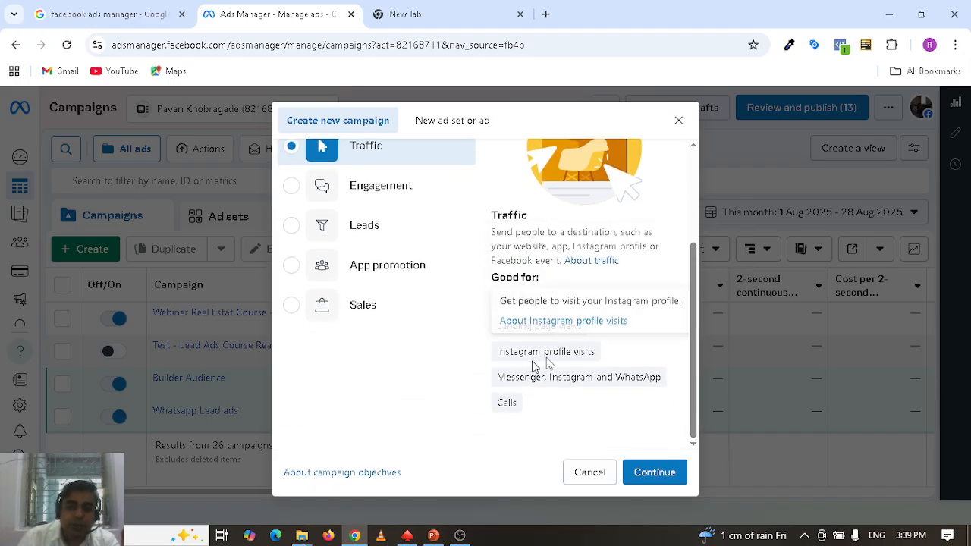
drag(618, 377, 669, 381)
Compare the Engagement and Leads objectives by reading what each is good for, checking for WhatsApp support
click(361, 191)
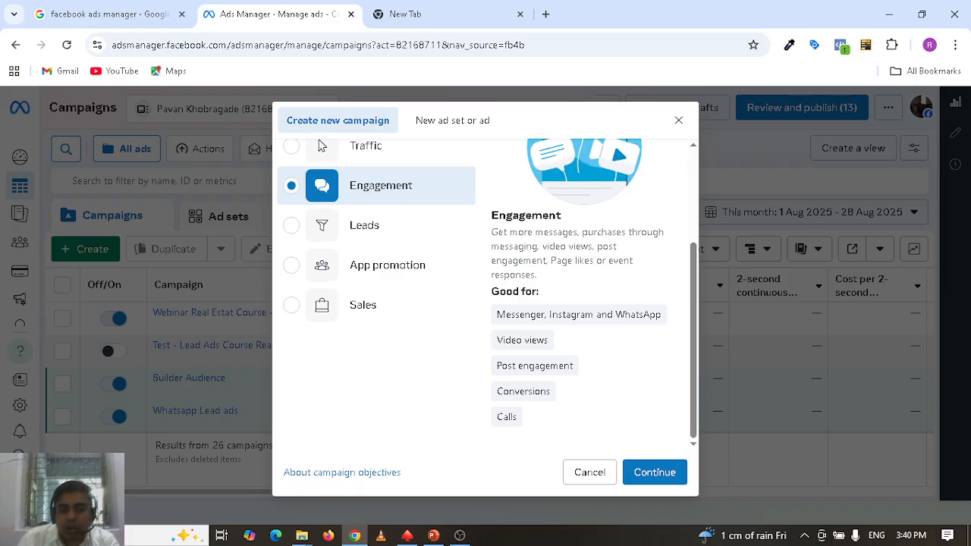
double_click(641, 314)
click(361, 222)
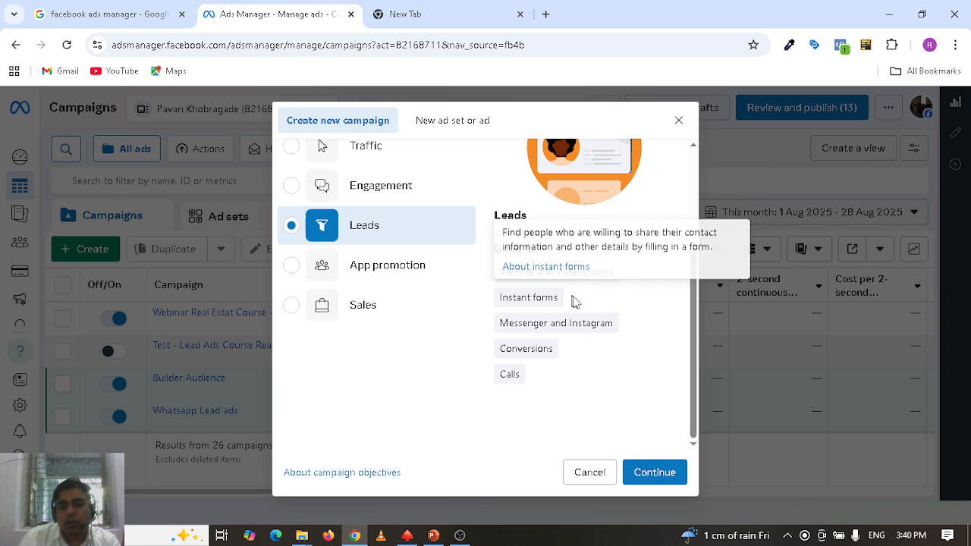
mouse_move(575, 327)
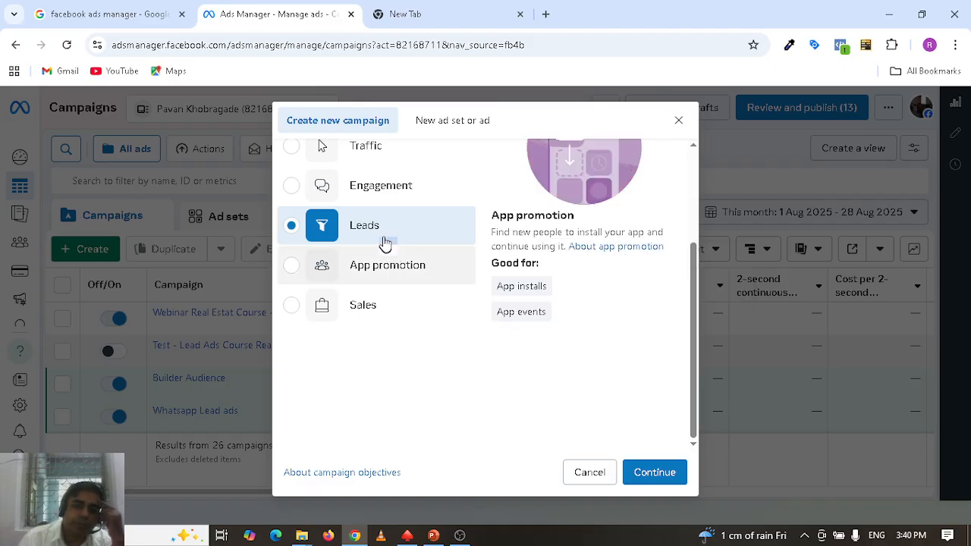
drag(695, 287, 705, 235)
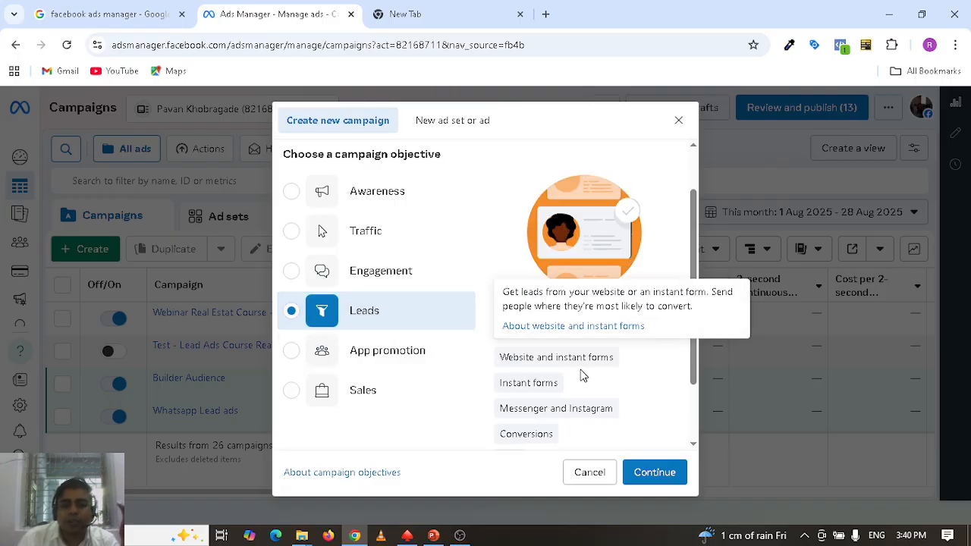
Choose the Engagement objective and create the campaign with the "Manual engagement campaign" setup
click(365, 280)
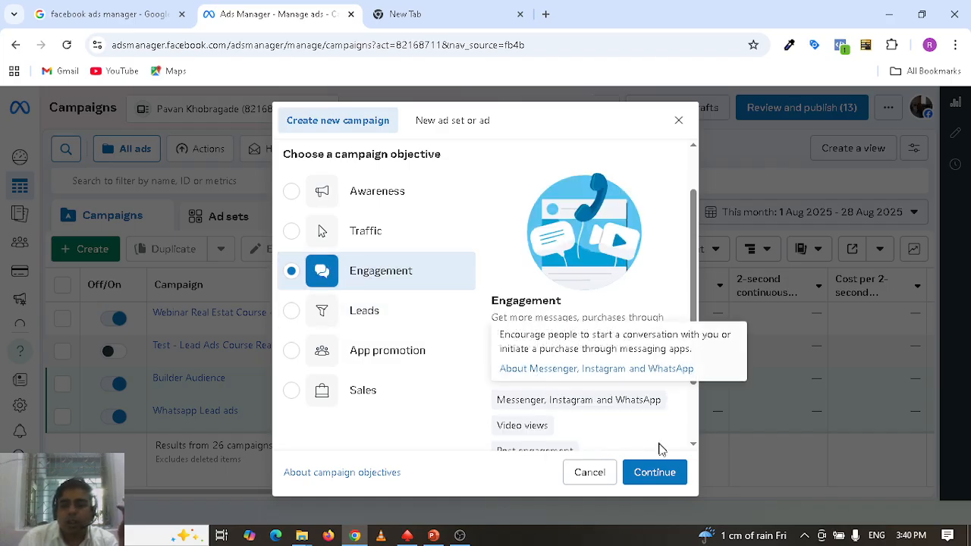
click(669, 479)
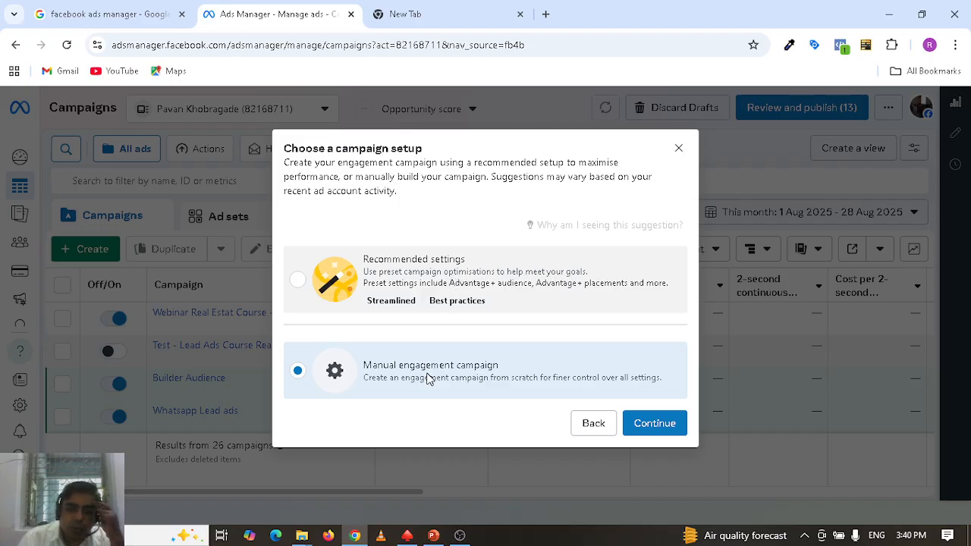
click(650, 422)
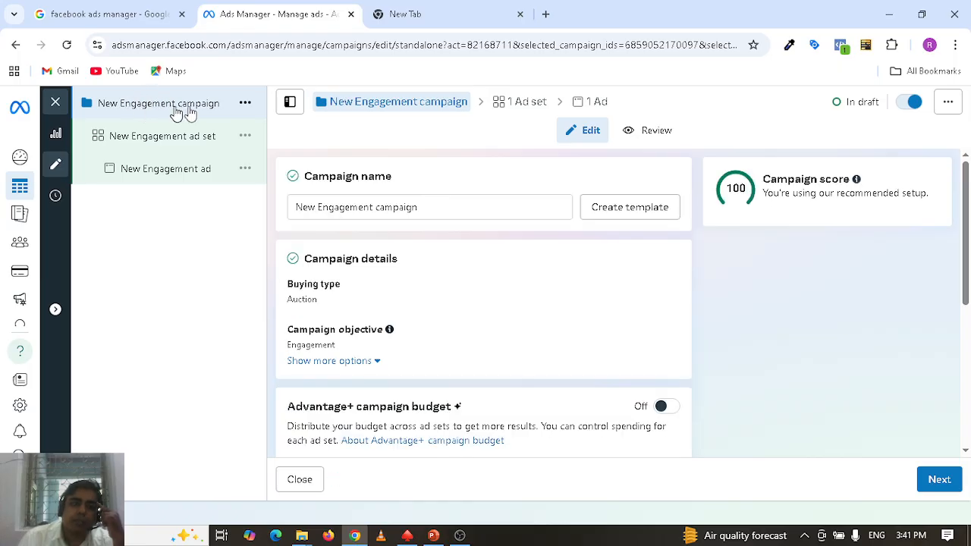
Compare the new draft's campaign, ad set and ad levels with the "Facebook Ad Structure" slide in PowerPoint
click(434, 535)
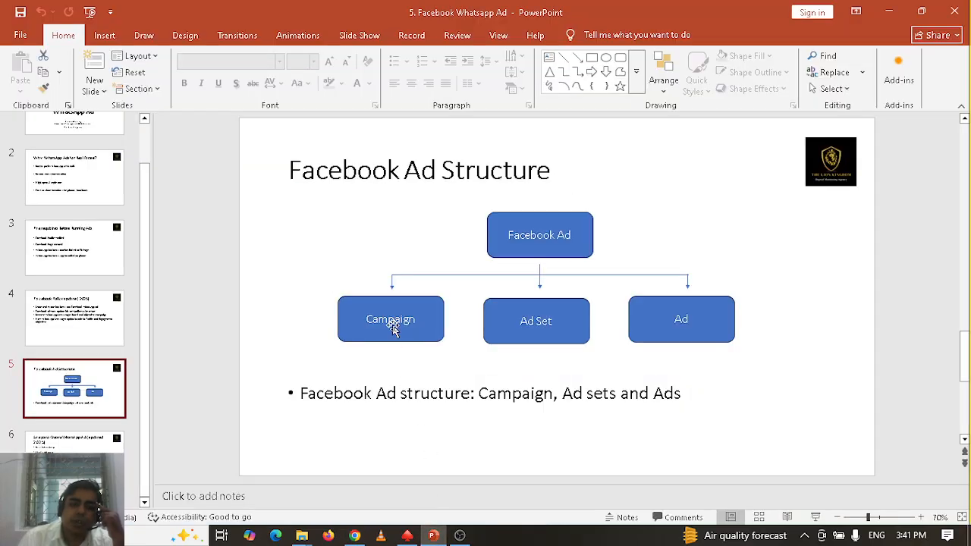
click(355, 536)
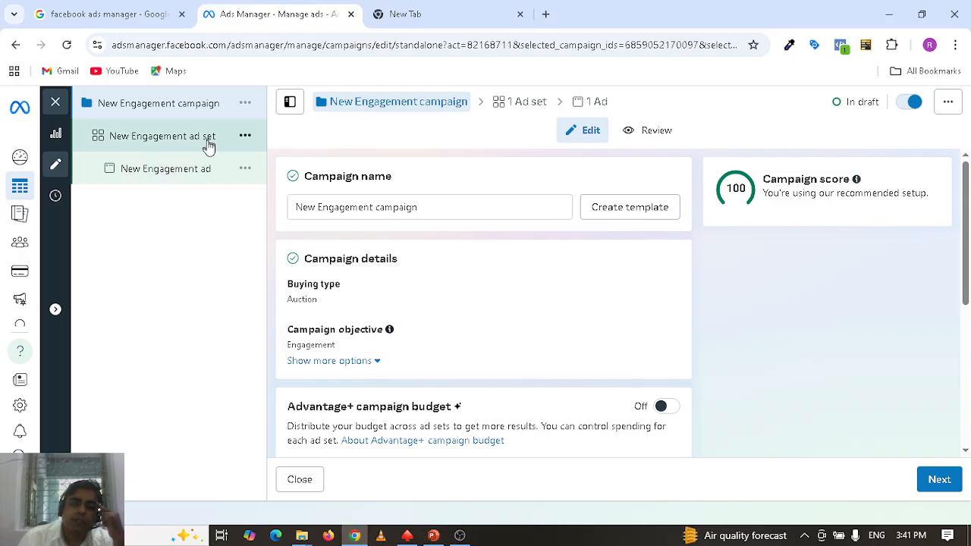
click(435, 535)
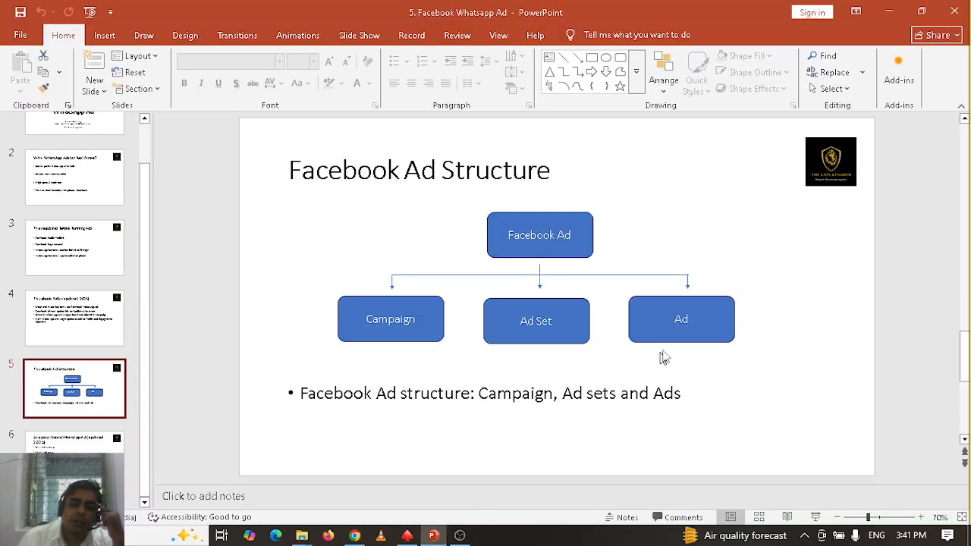
click(359, 539)
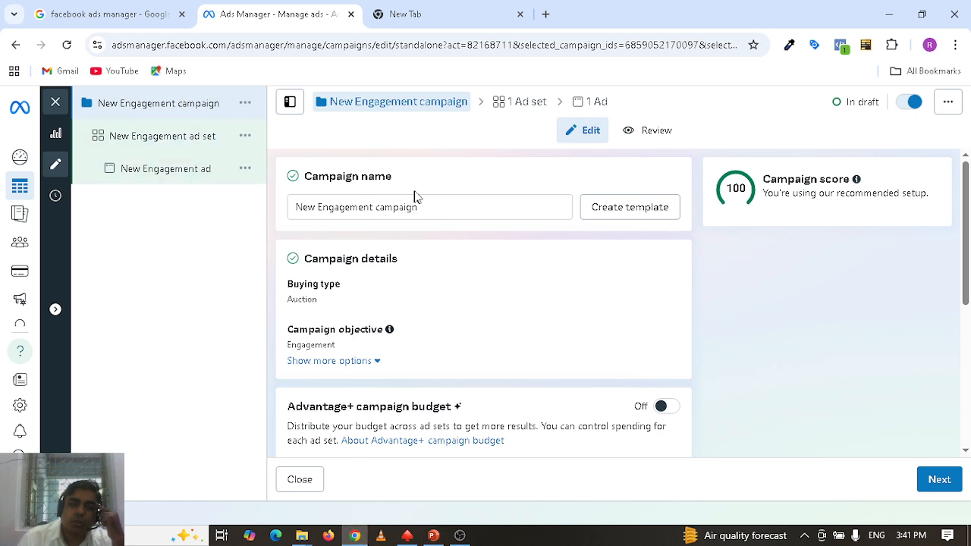
Replace the default campaign name with "xyz company whatsapp ad"
drag(419, 207, 290, 201)
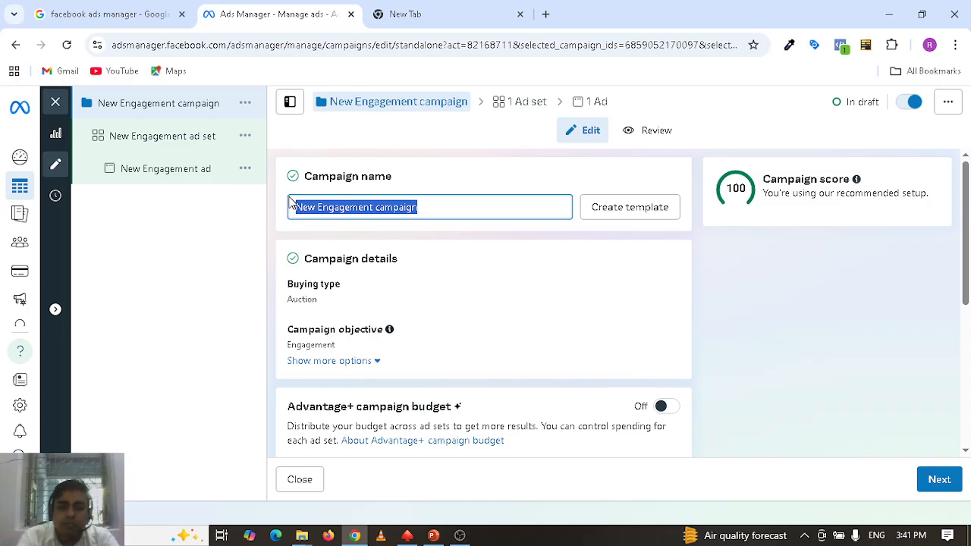
key(BackSpace)
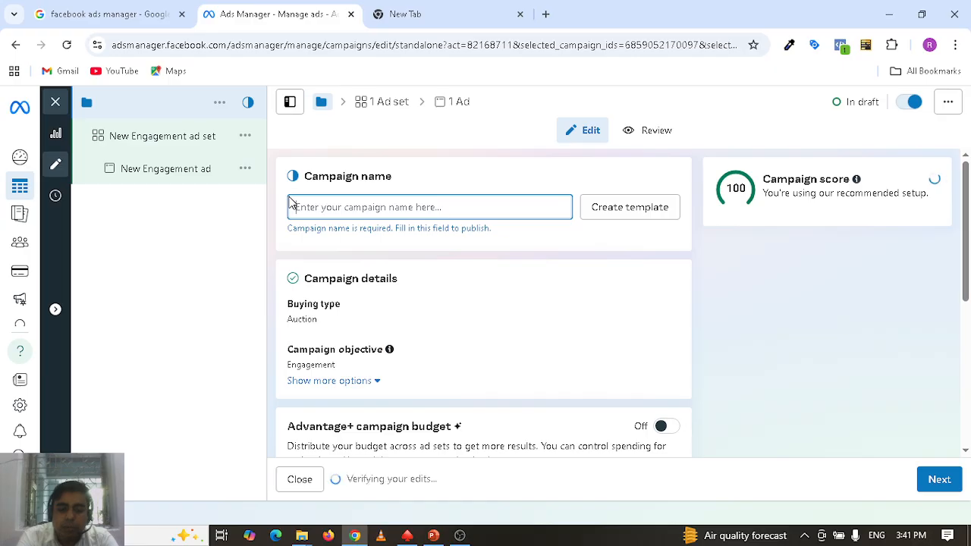
text(xy)
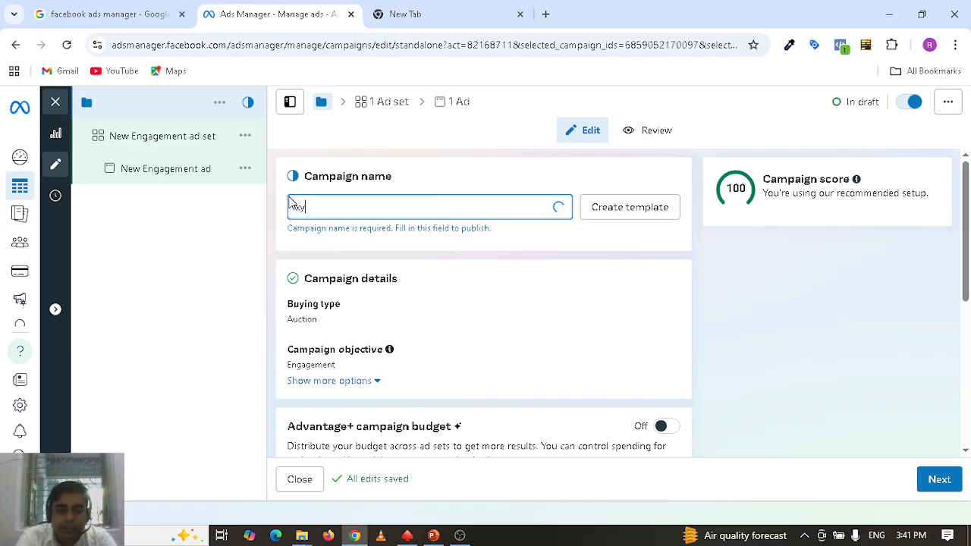
text(z company)
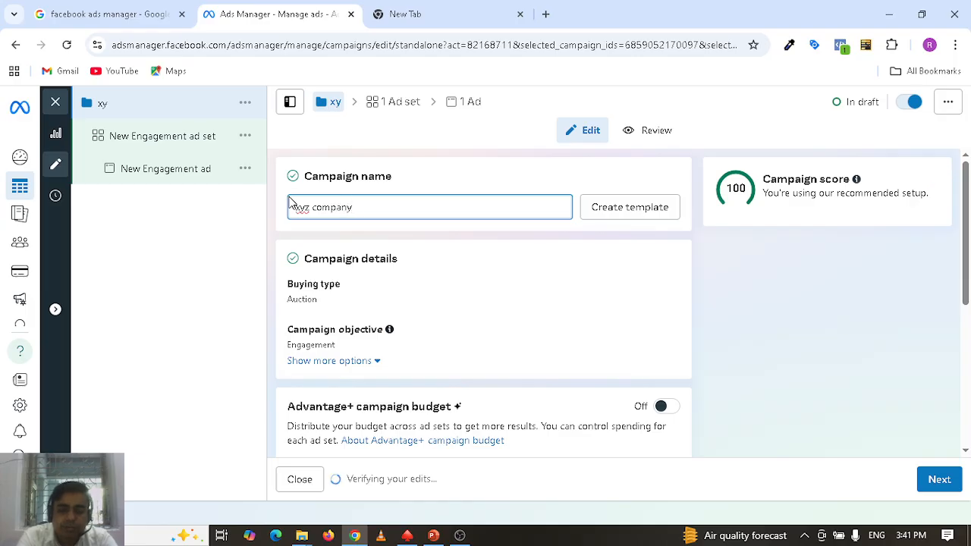
text( lwa)
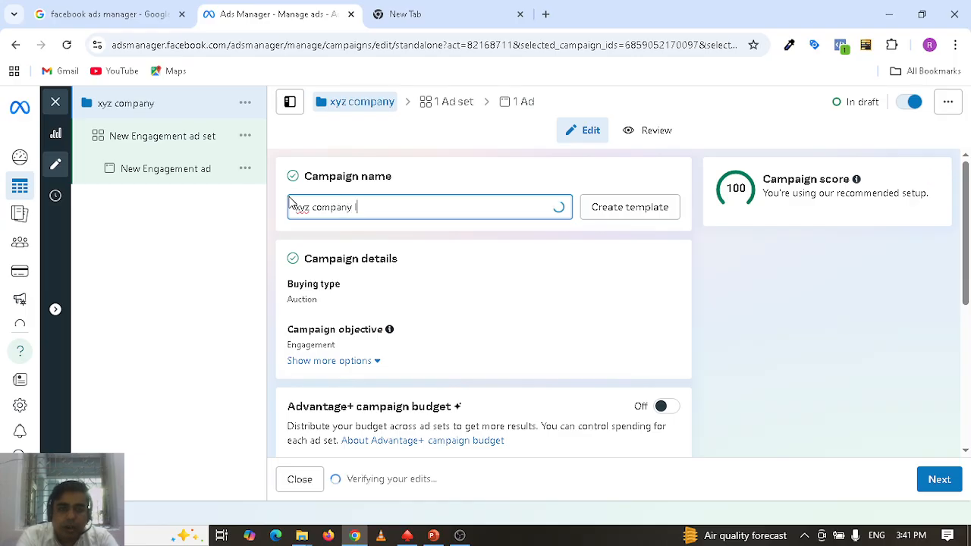
key(BackSpace)
key(BackSpace)
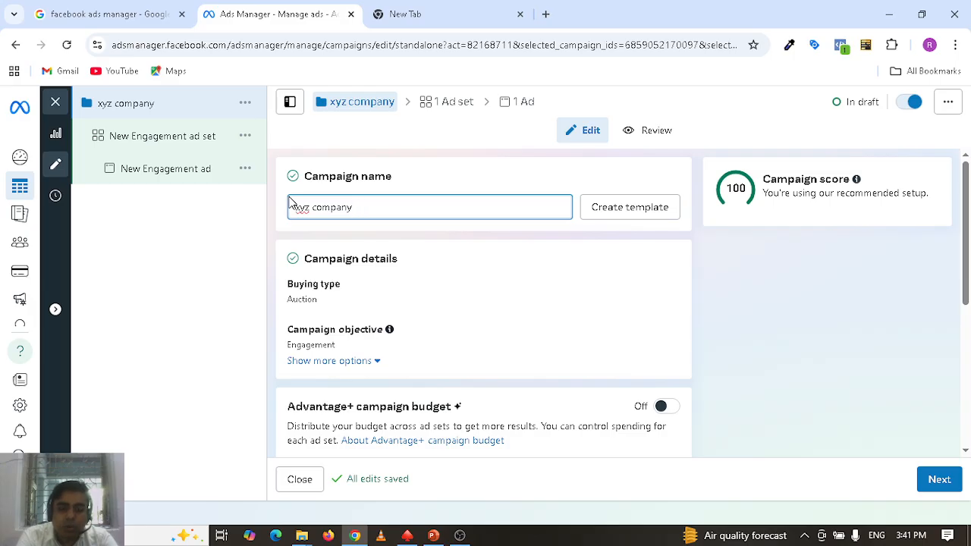
text(tsapp ad)
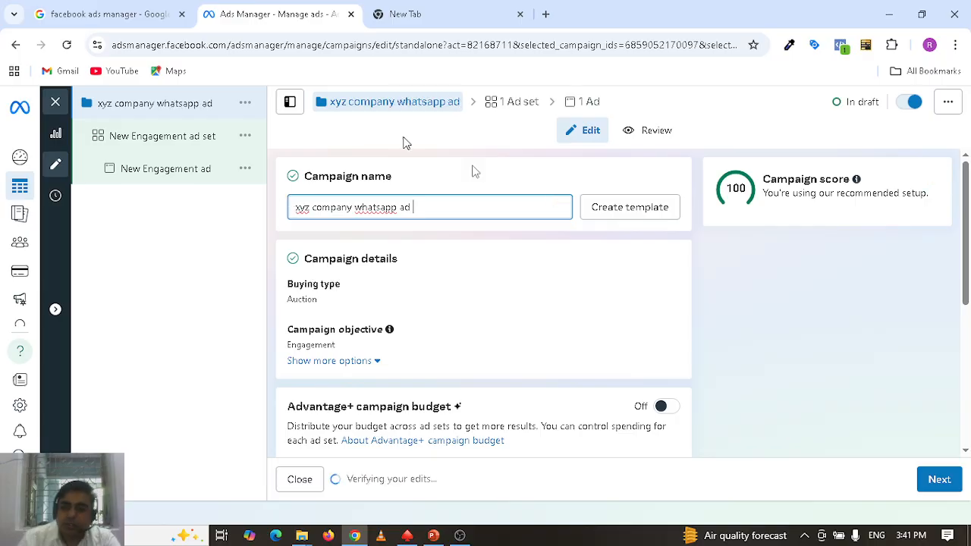
Check the current date and append "28-08-2025" to the end of the campaign name
click(923, 542)
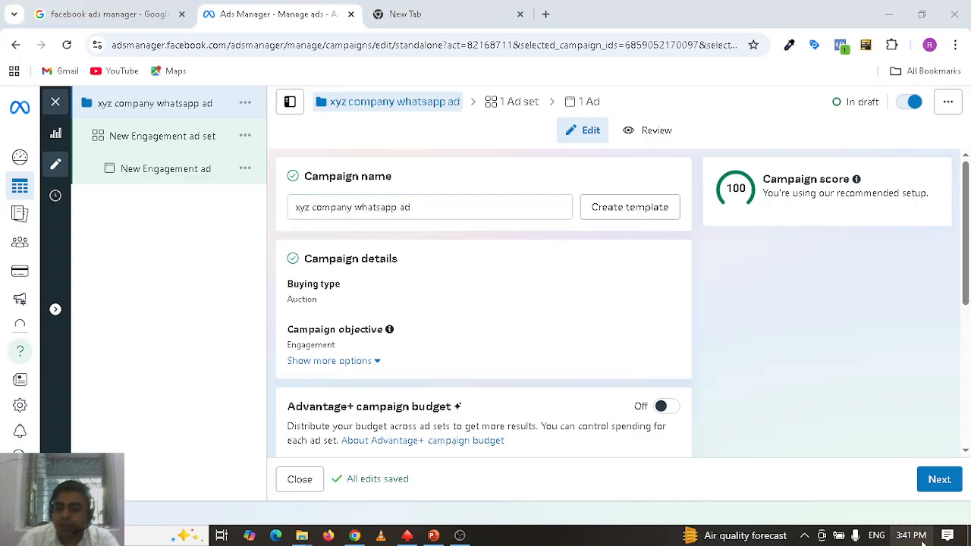
click(419, 203)
click(418, 206)
text(28-08-2025)
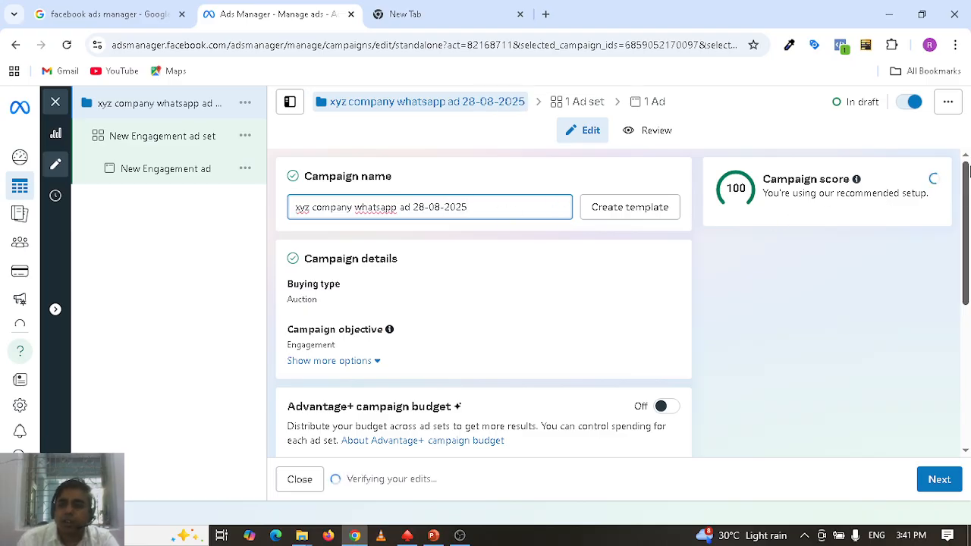
Open the campaign objective for editing, try Traffic, and set the objective back to Engagement
drag(967, 168, 969, 197)
scroll(440, 290, down, 3)
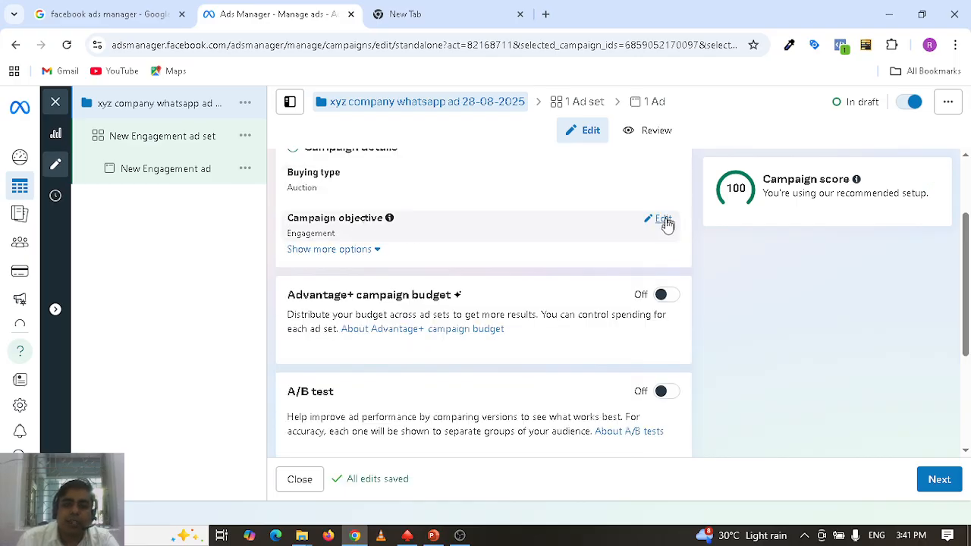
click(663, 228)
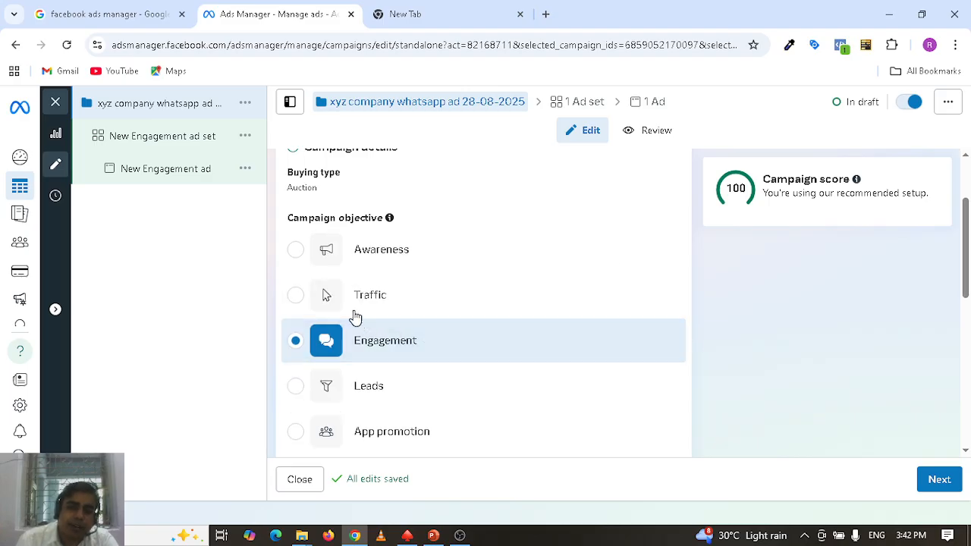
mouse_move(377, 298)
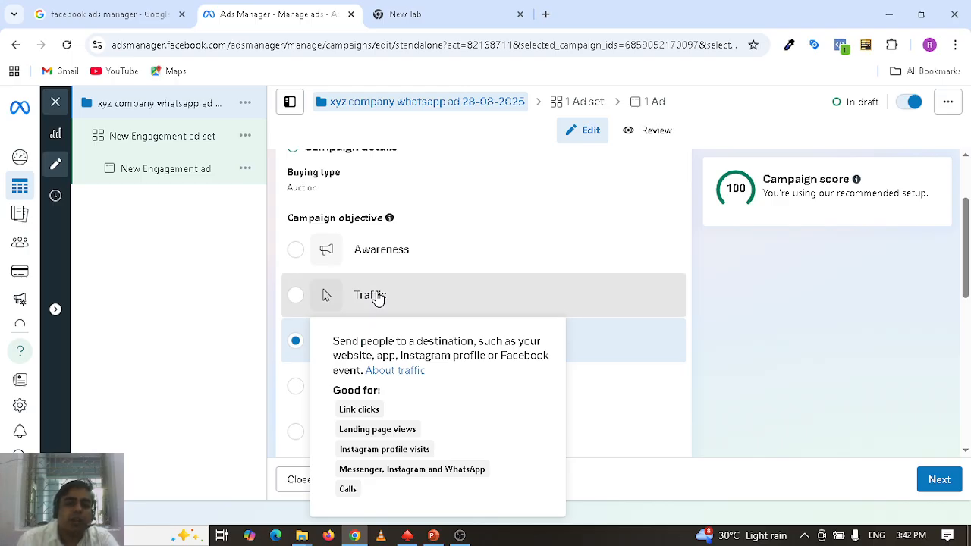
click(378, 298)
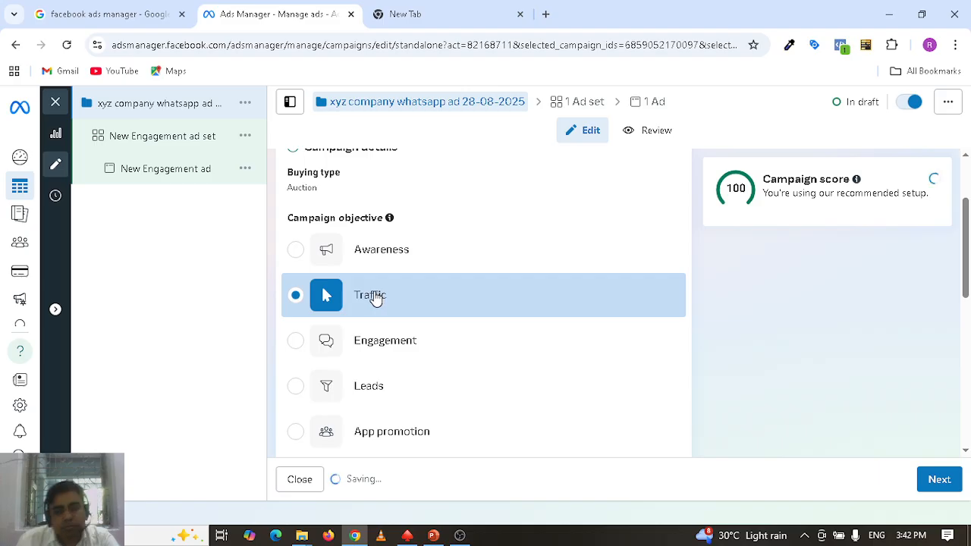
mouse_move(377, 299)
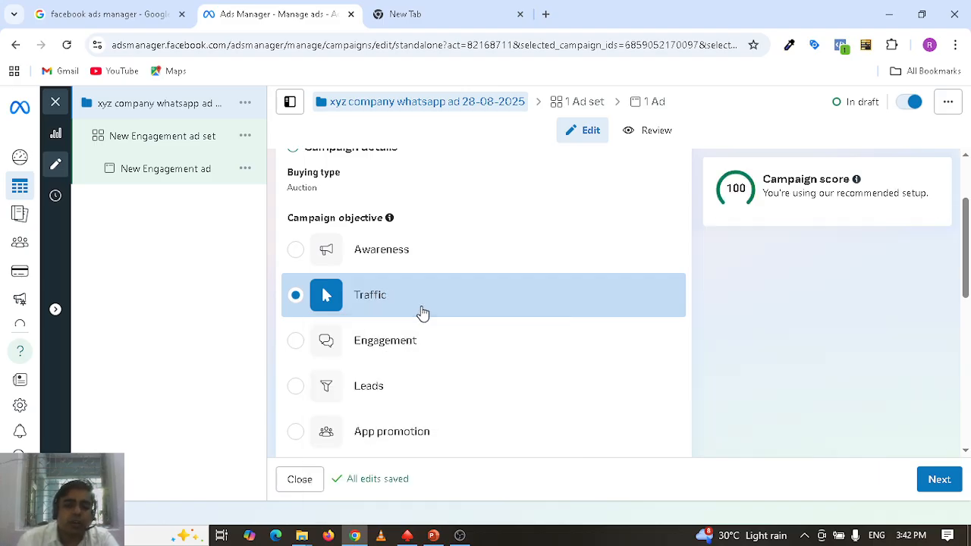
click(423, 358)
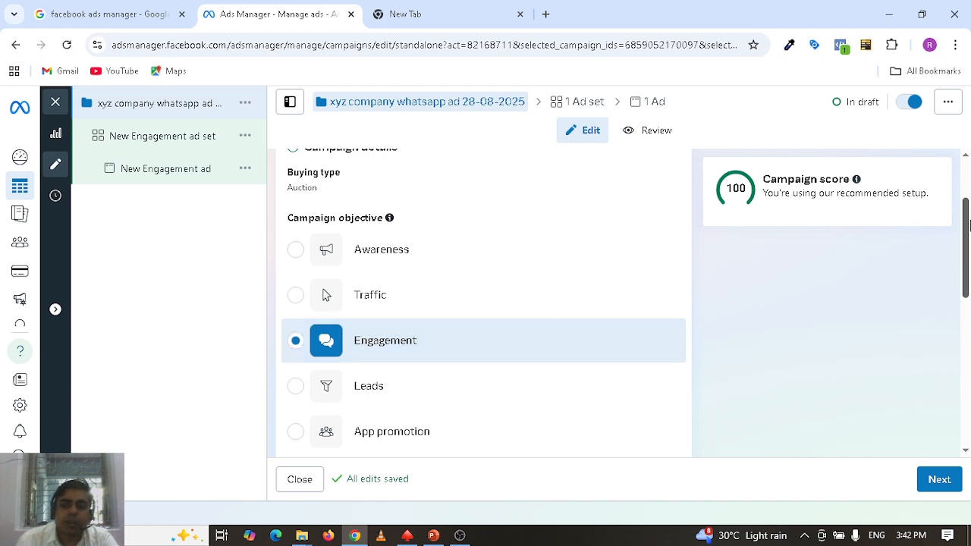
Review the remaining campaign settings: Advantage+ campaign budget, A/B test and Special Ad Categories
scroll(506, 272, down, 1)
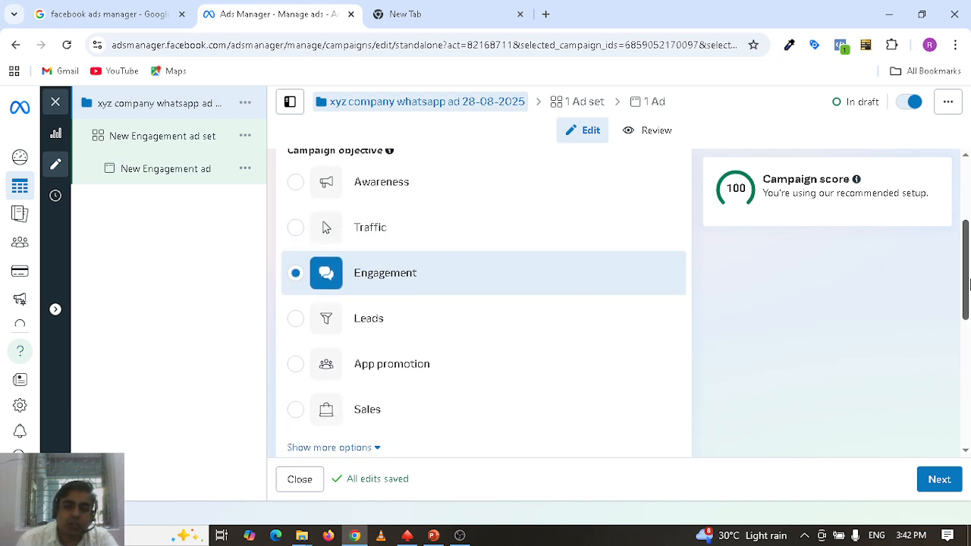
scroll(968, 323, down, 1)
scroll(968, 323, down, 2)
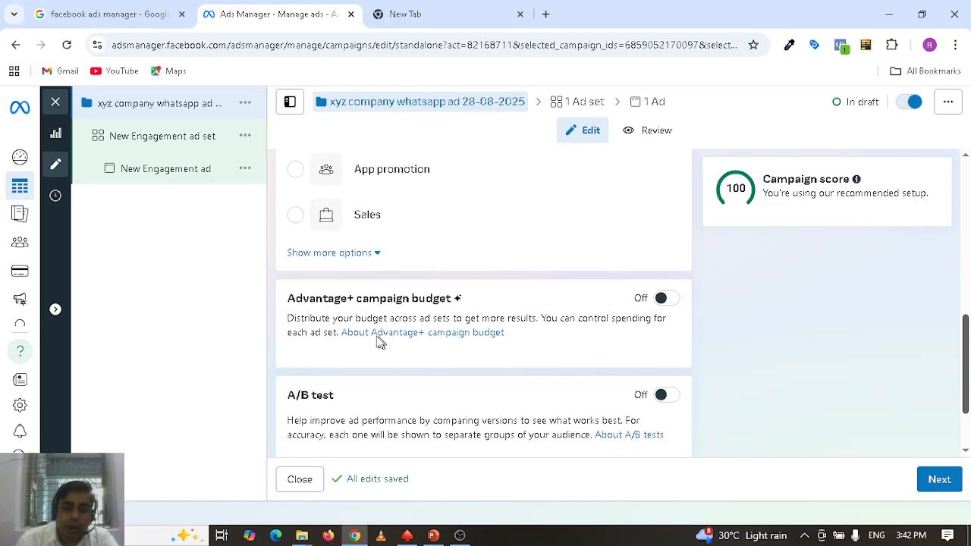
scroll(650, 288, down, 2)
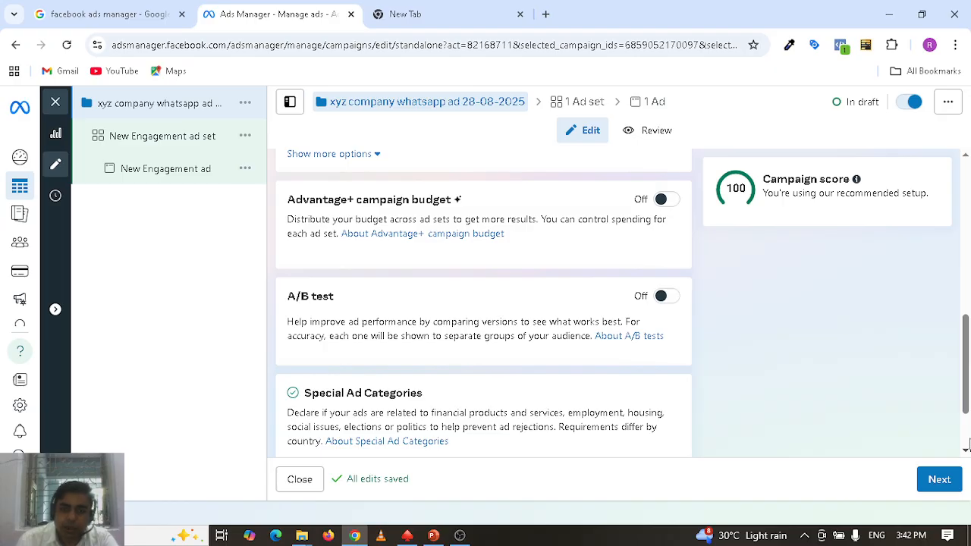
scroll(968, 372, down, 1)
scroll(968, 372, up, 3)
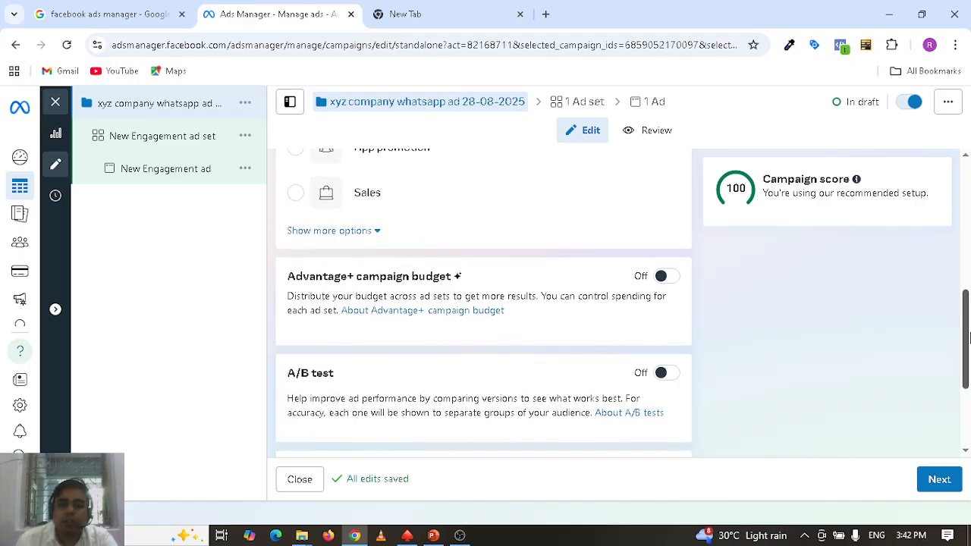
drag(968, 338, 968, 416)
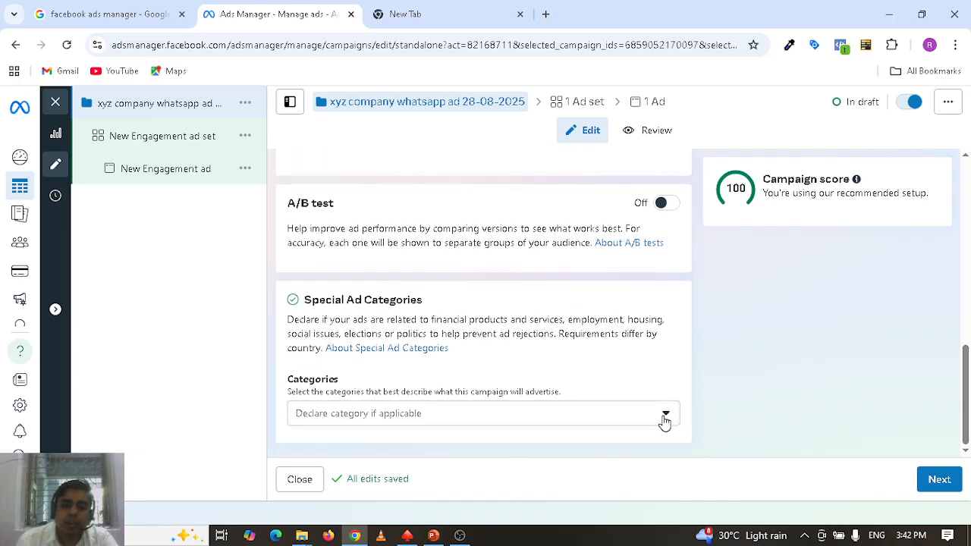
Look through the special ad categories, try declaring Housing, and clear it again so no category is declared
click(664, 417)
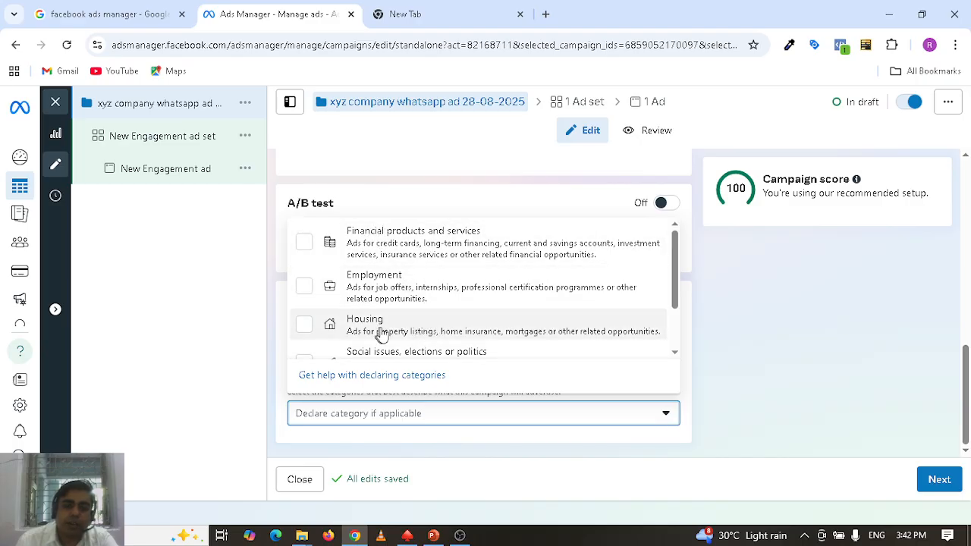
mouse_move(675, 265)
mouse_down()
mouse_move(678, 310)
mouse_move(675, 249)
mouse_up()
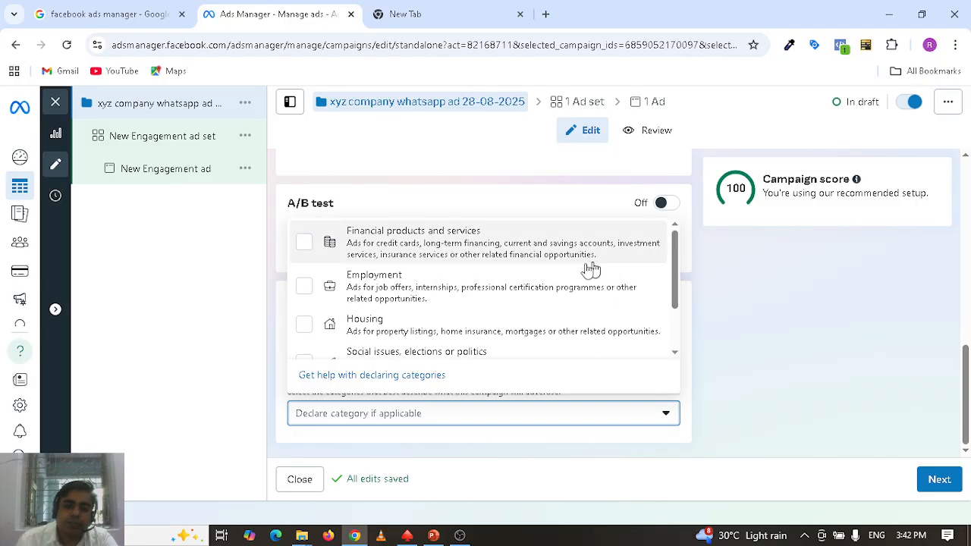
click(412, 338)
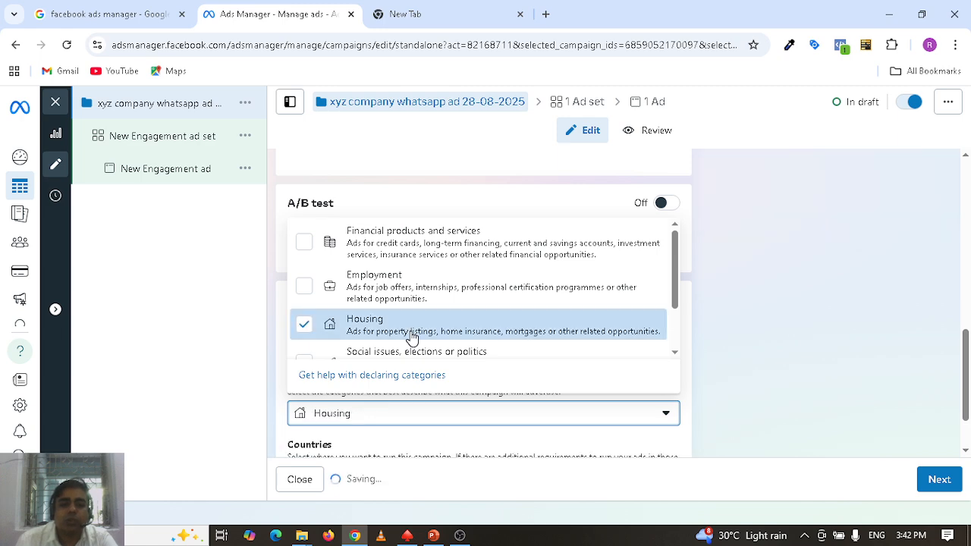
click(309, 333)
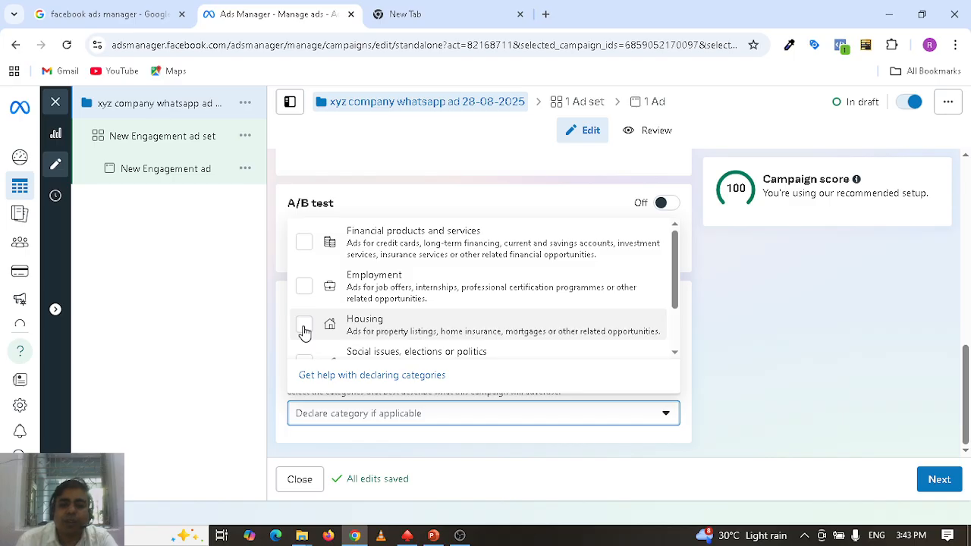
click(523, 443)
click(361, 414)
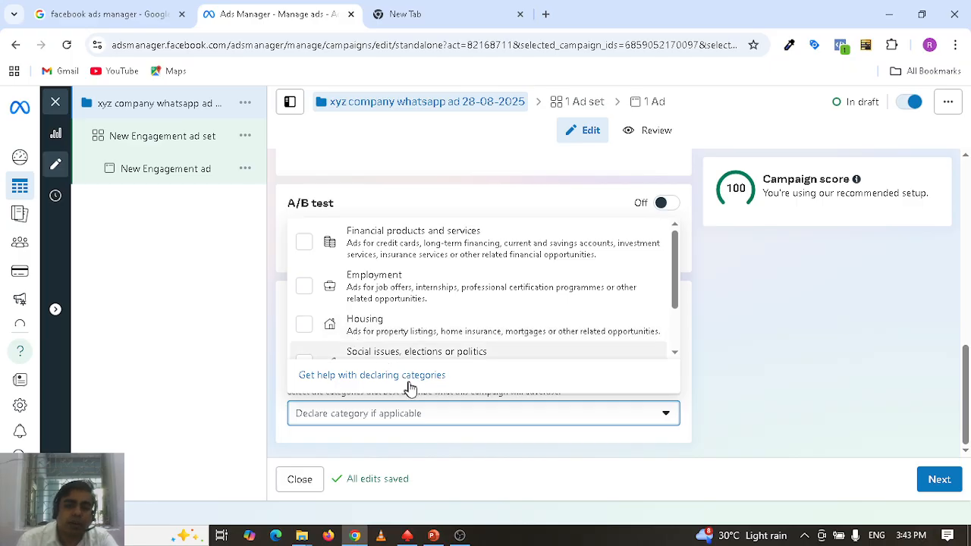
click(446, 457)
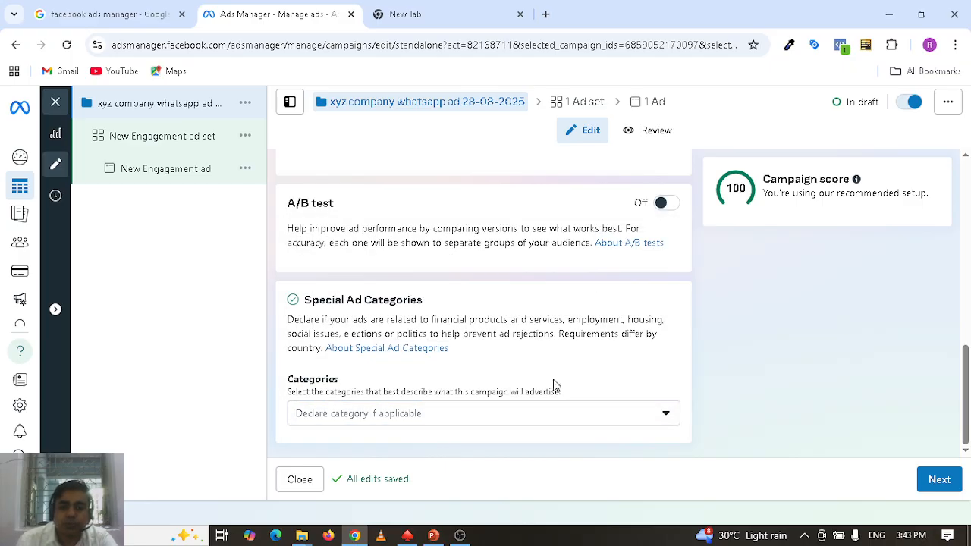
Continue to the ad set level and replace "New Engagement" in the ad set name with "govt employee"
click(952, 488)
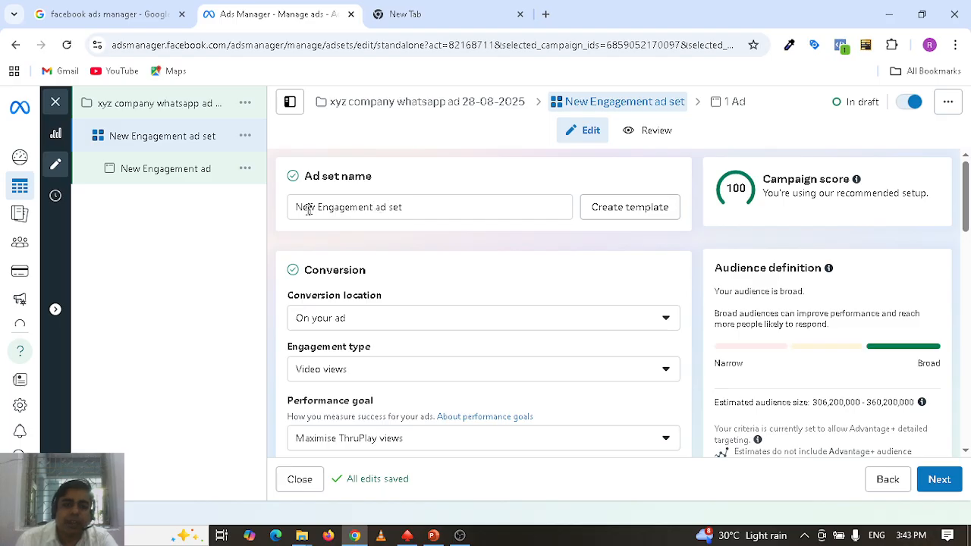
double_click(353, 207)
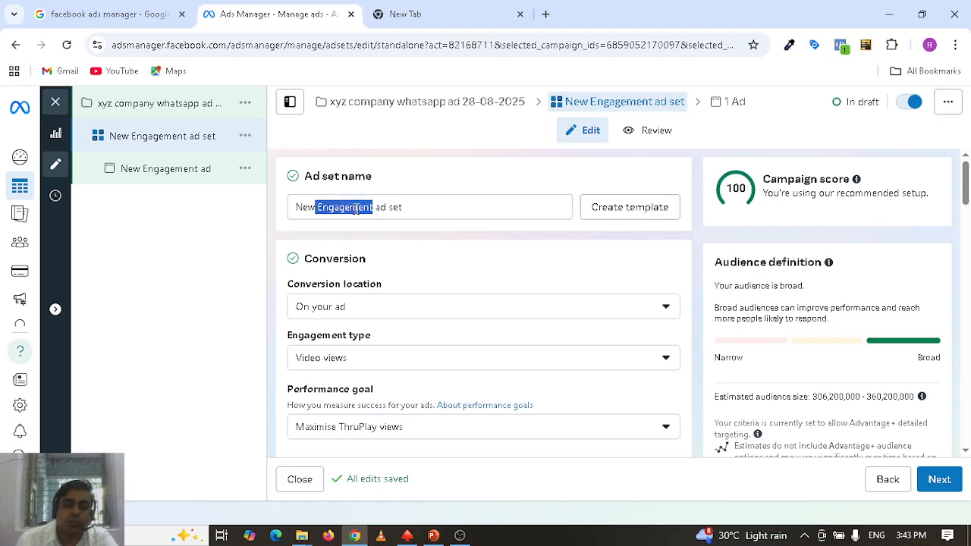
drag(372, 205, 294, 206)
key(BackSpace)
text(got)
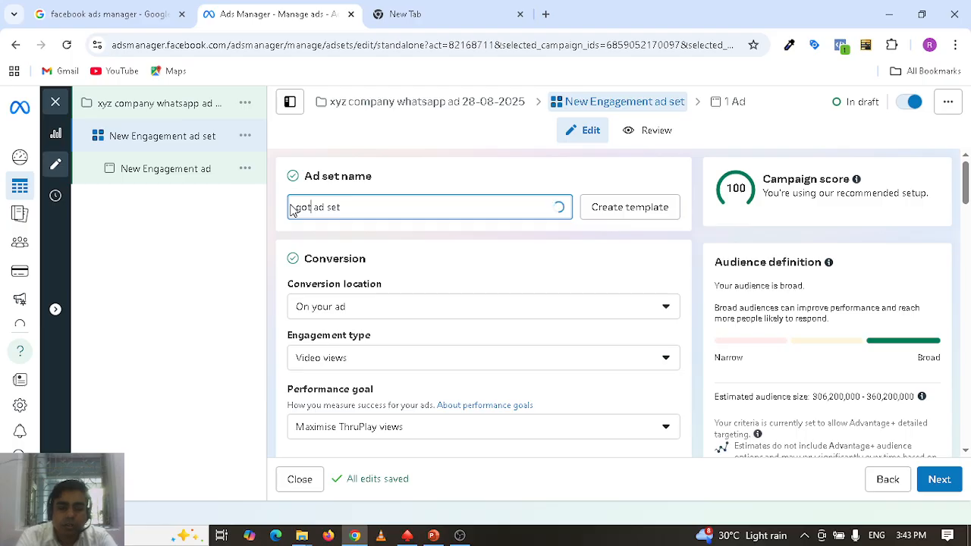
key(BackSpace)
text(vt)
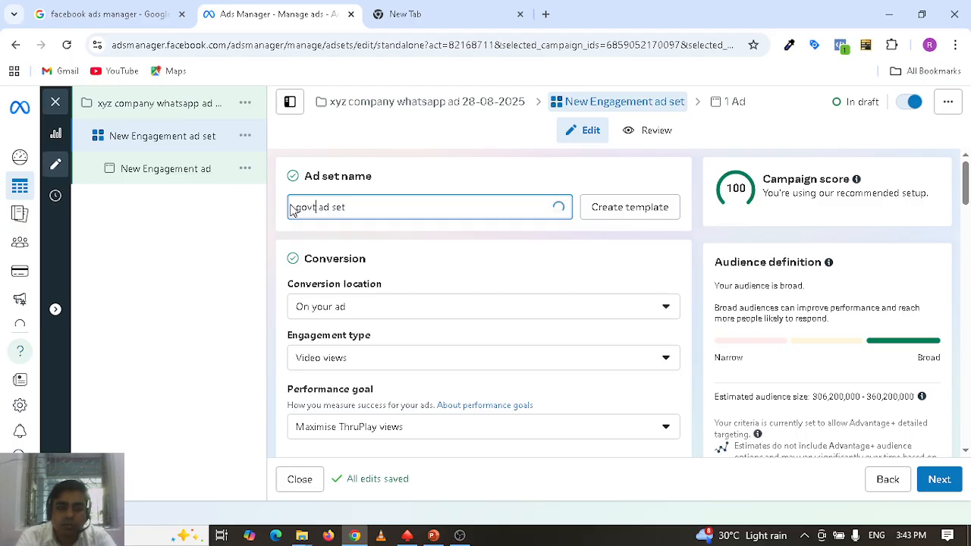
text( employee,)
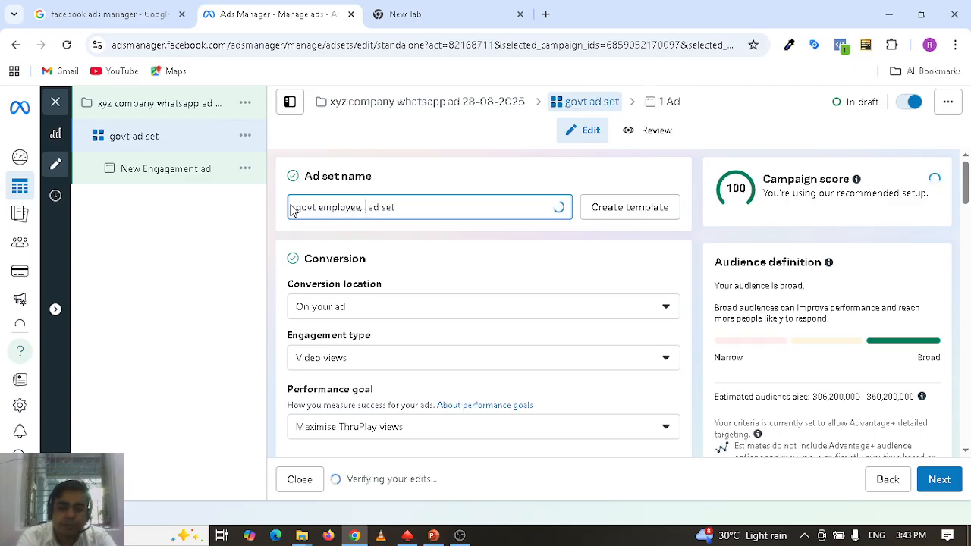
text( p)
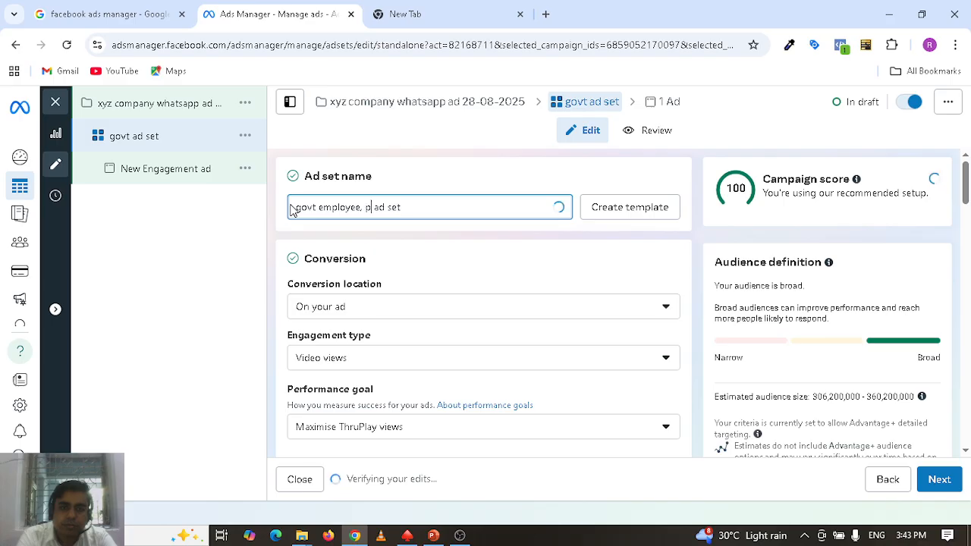
Complete the ad set name as "govt employee - parents", removing the trailing words "ad set"
key(BackSpace)
key(BackSpace)
key(BackSpace)
text(- par)
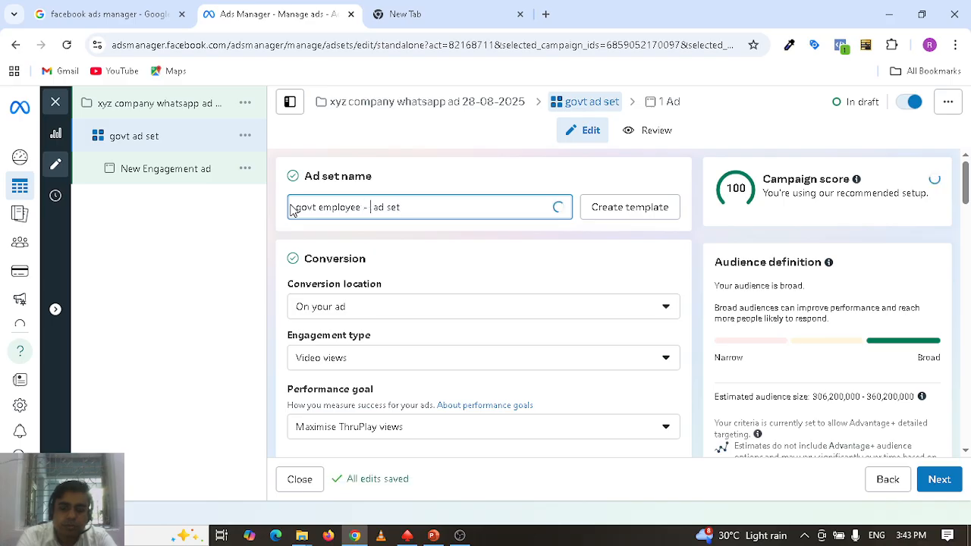
text(ents)
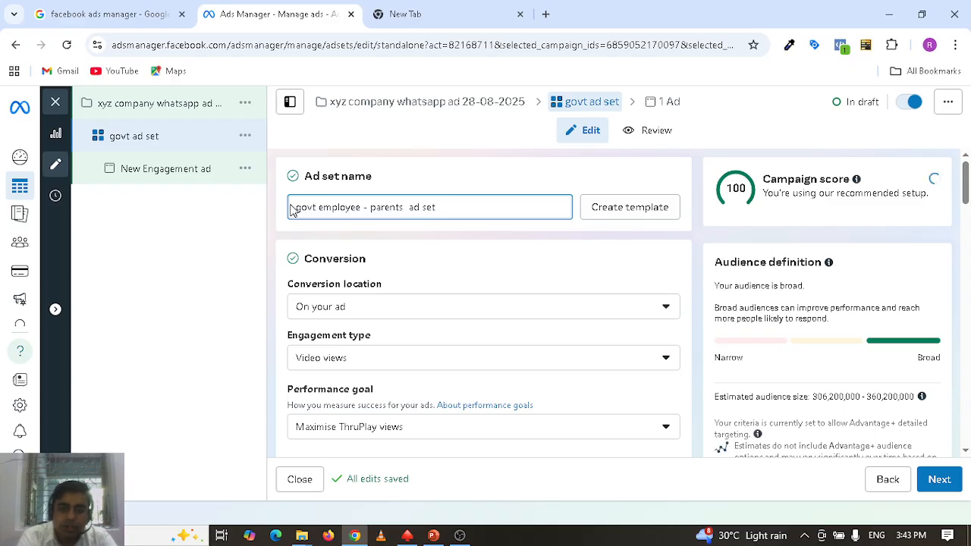
key(Delete)
key(Delete)
key(Delete)
key(Delete)
key(Delete)
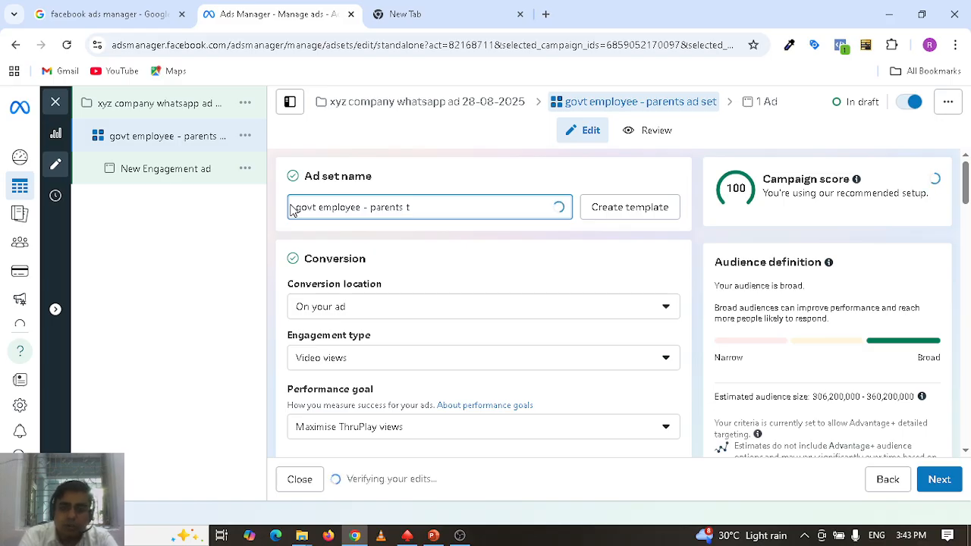
key(Delete)
key(Delete)
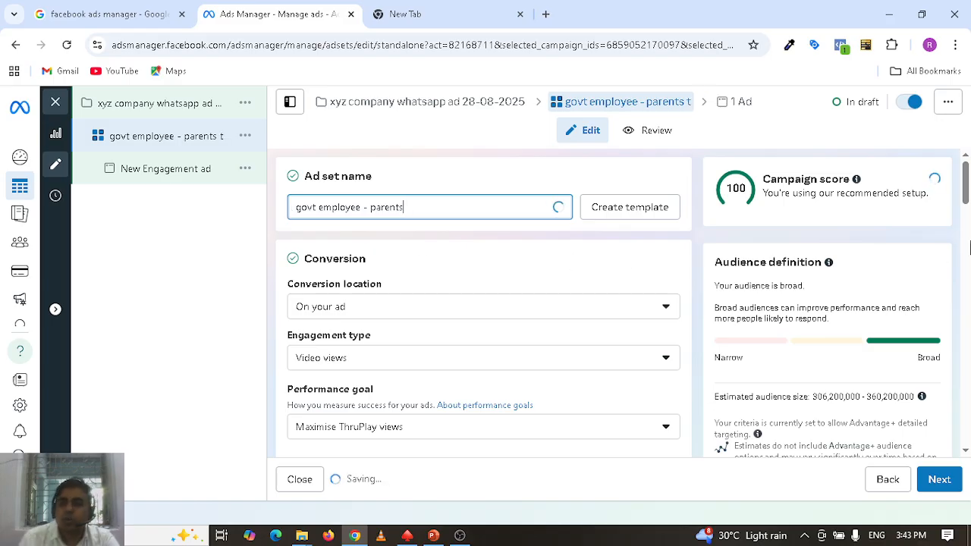
Set the ad set's conversion location to Message destinations
scroll(968, 209, down, 1)
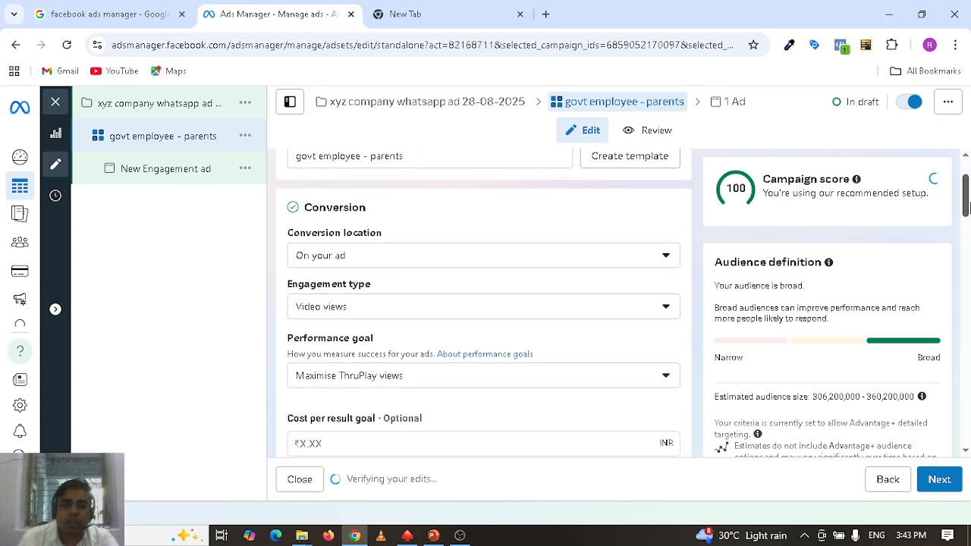
scroll(968, 209, down, 1)
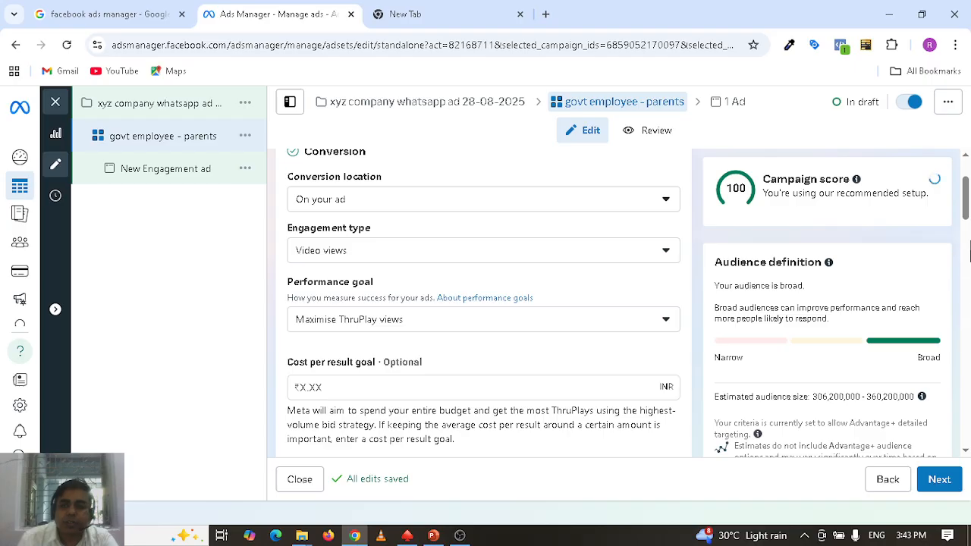
scroll(968, 199, up, 2)
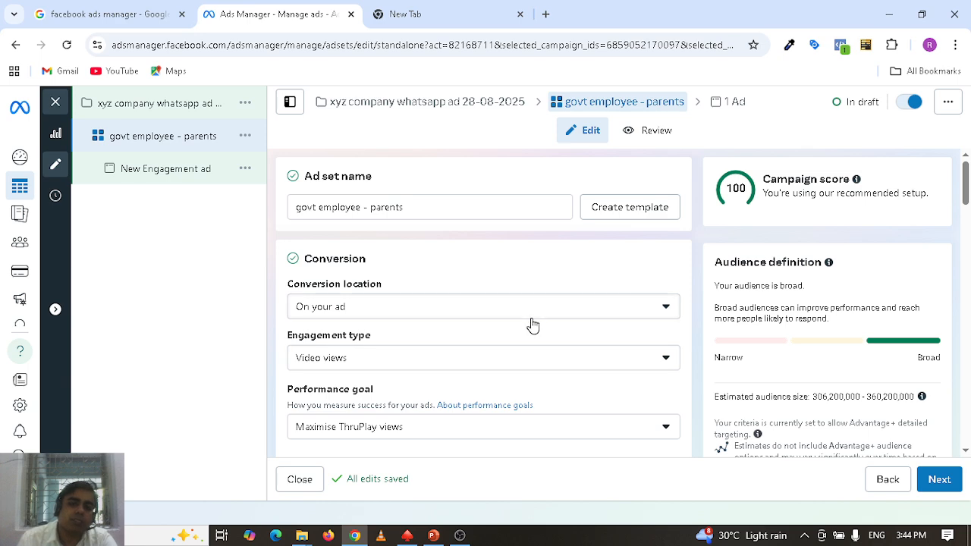
click(358, 315)
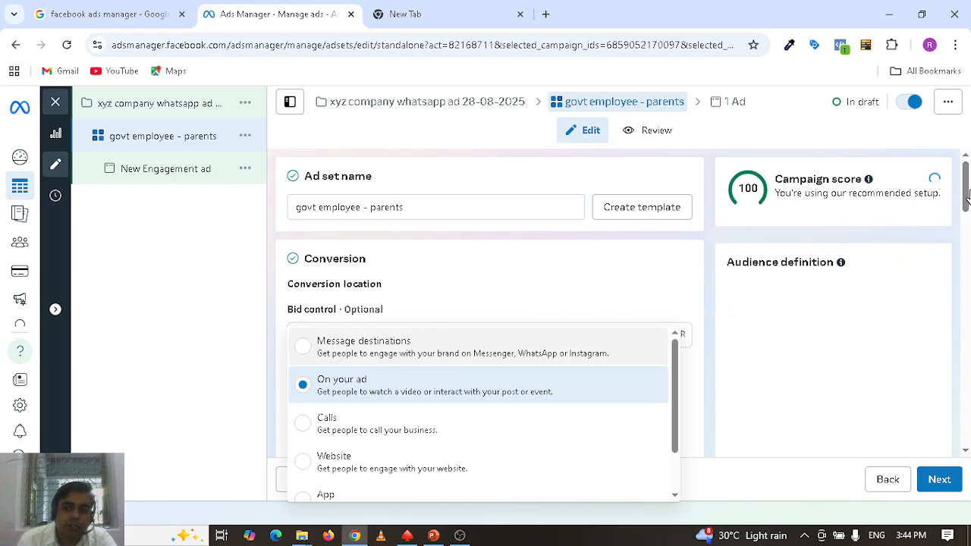
click(560, 336)
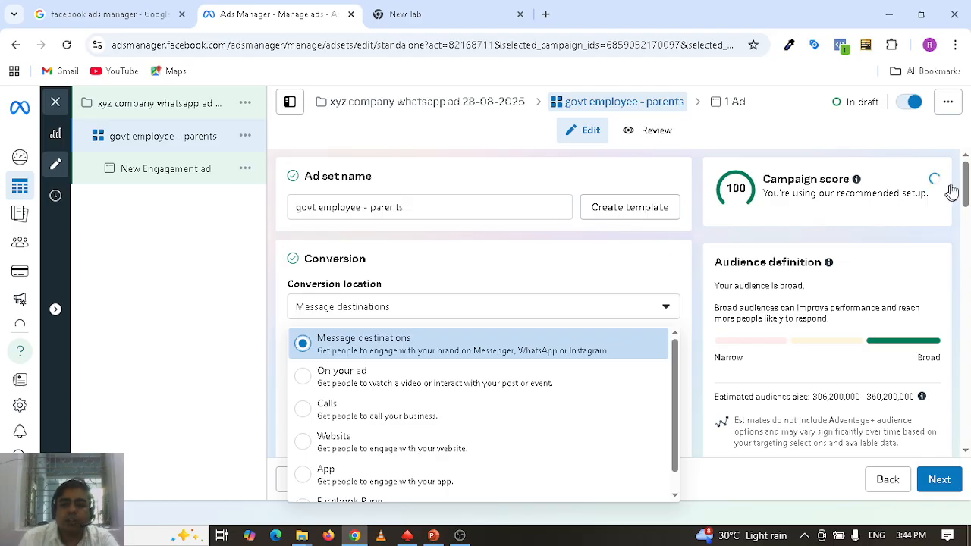
click(571, 248)
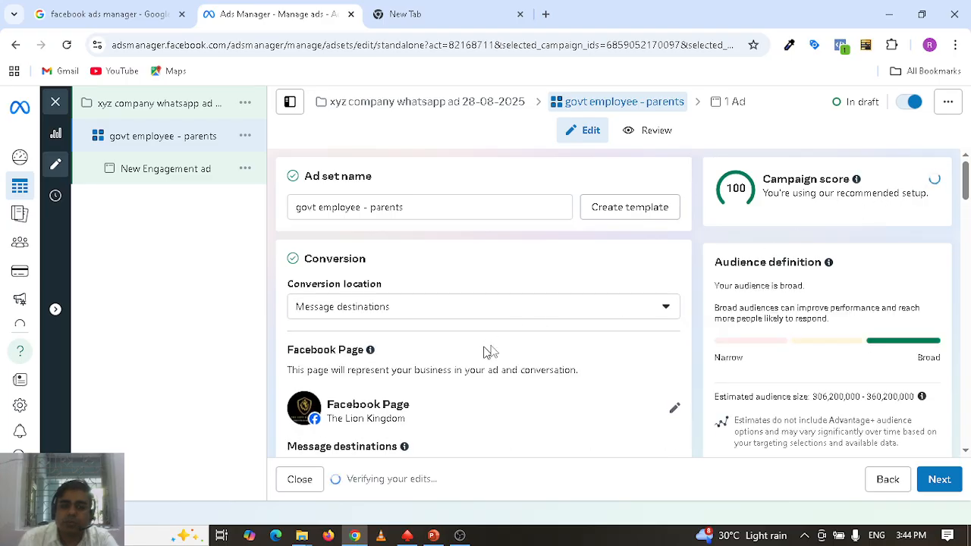
Look through the Facebook Pages available for the ad set, keeping The Lion Kingdom selected
drag(967, 180, 966, 202)
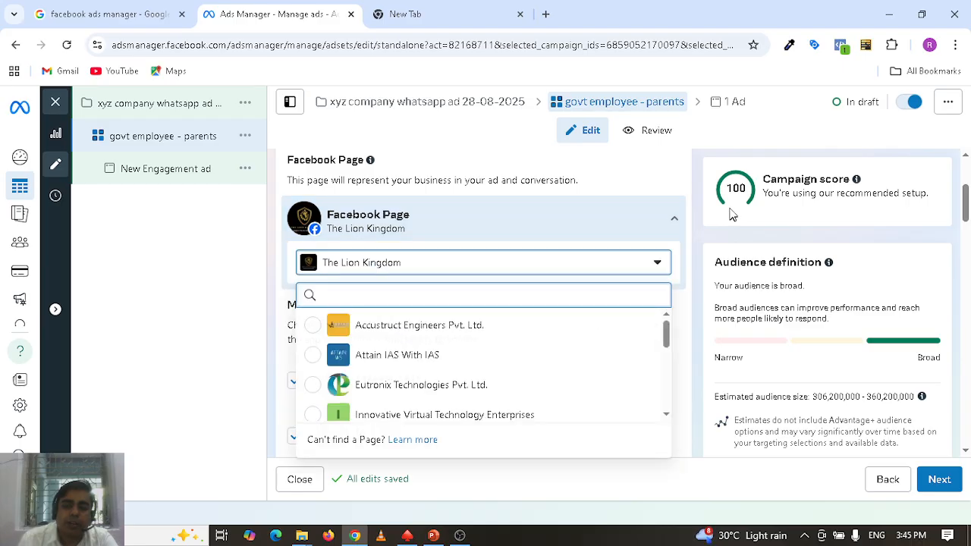
scroll(430, 409, down, 5)
scroll(429, 407, up, 5)
scroll(423, 332, down, 6)
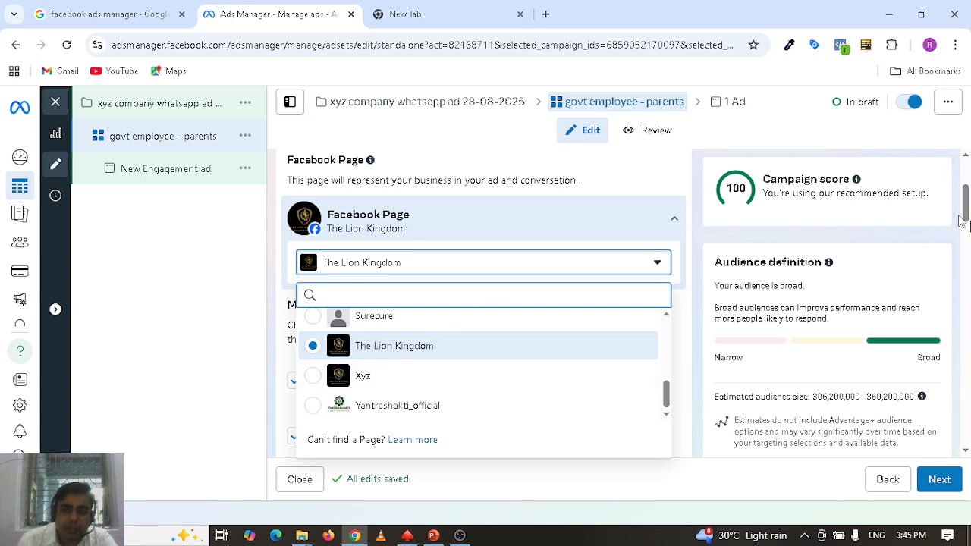
click(882, 139)
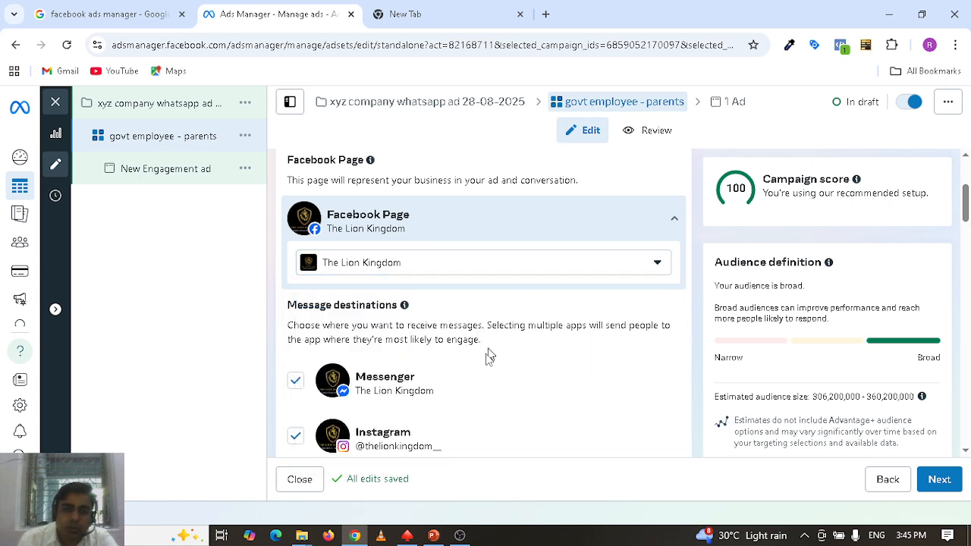
Exclude Instagram and Messenger from the message destinations, keeping only WhatsApp
scroll(486, 278, down, 3)
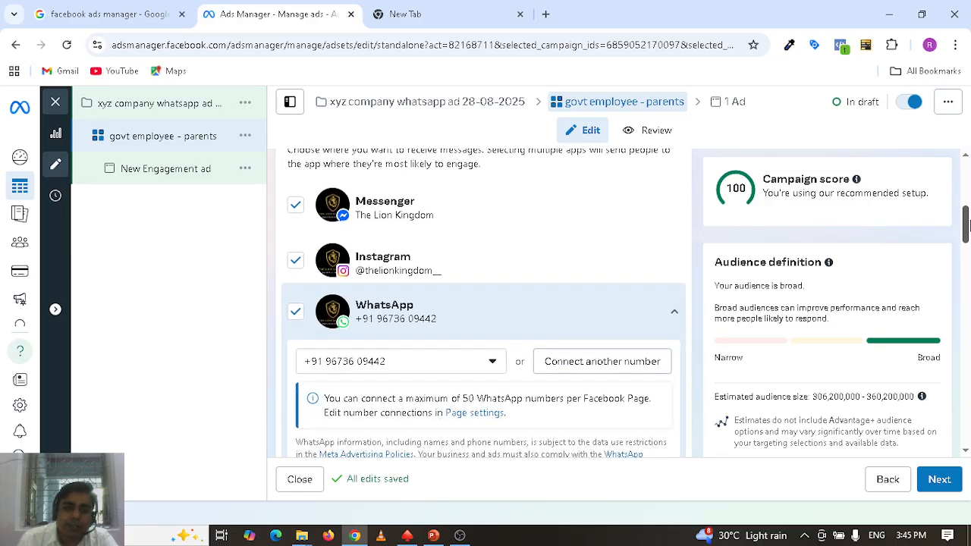
scroll(485, 277, up, 1)
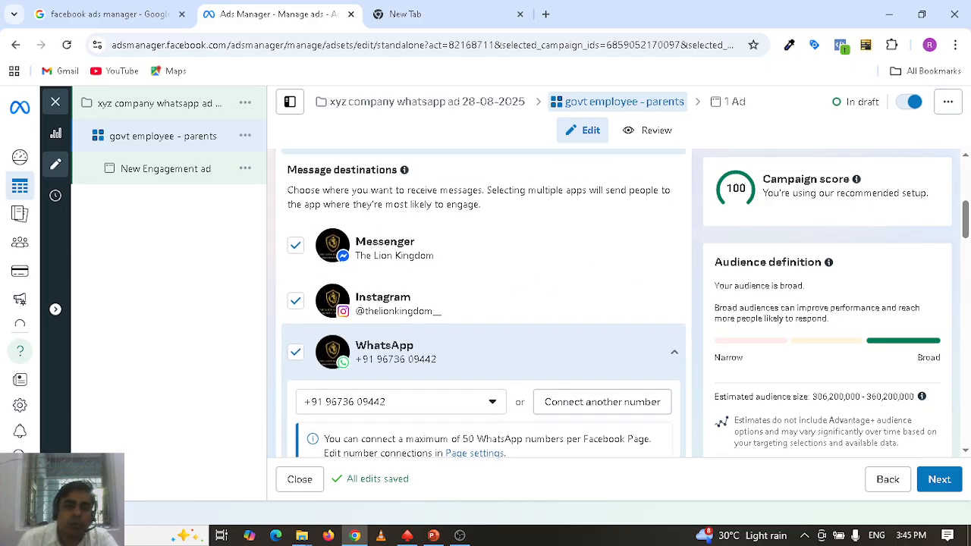
click(295, 303)
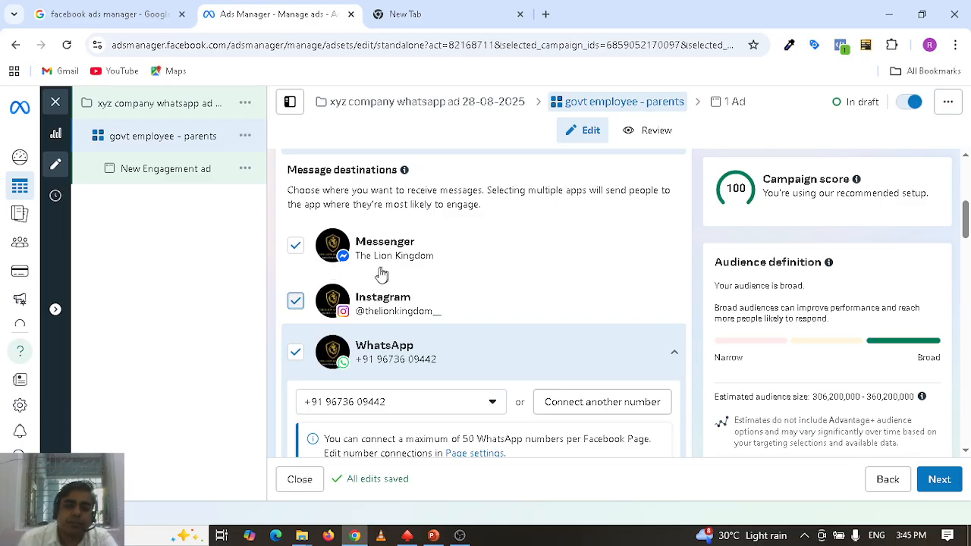
click(297, 249)
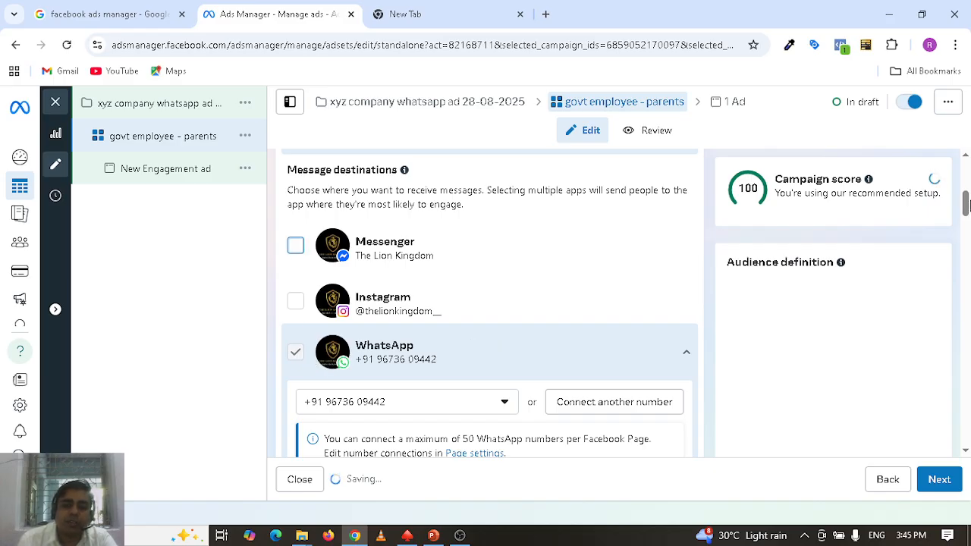
Review the WhatsApp connection, performance goal, bid control, value rules, and the daily budget and schedule settings
scroll(454, 412, down, 2)
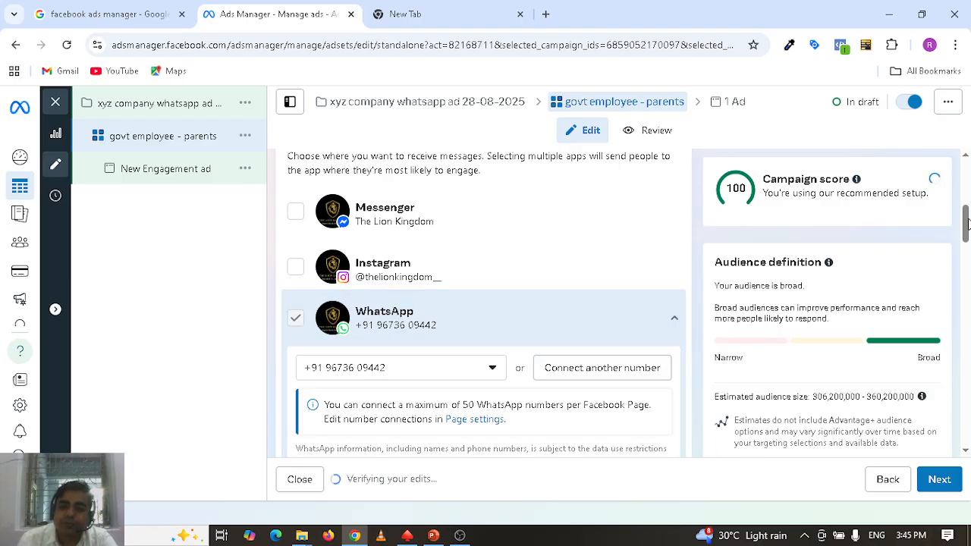
drag(968, 220, 968, 250)
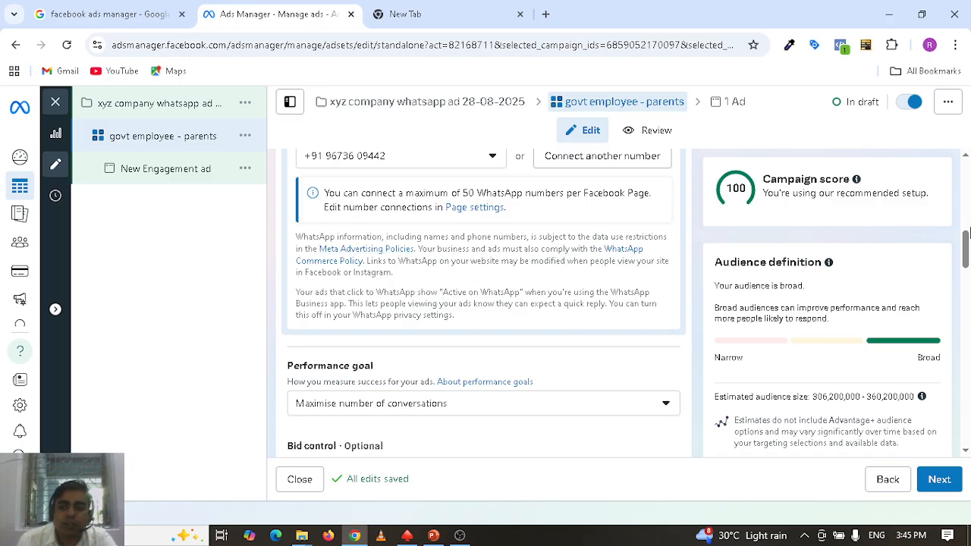
scroll(966, 240, up, 1)
drag(966, 239, 968, 265)
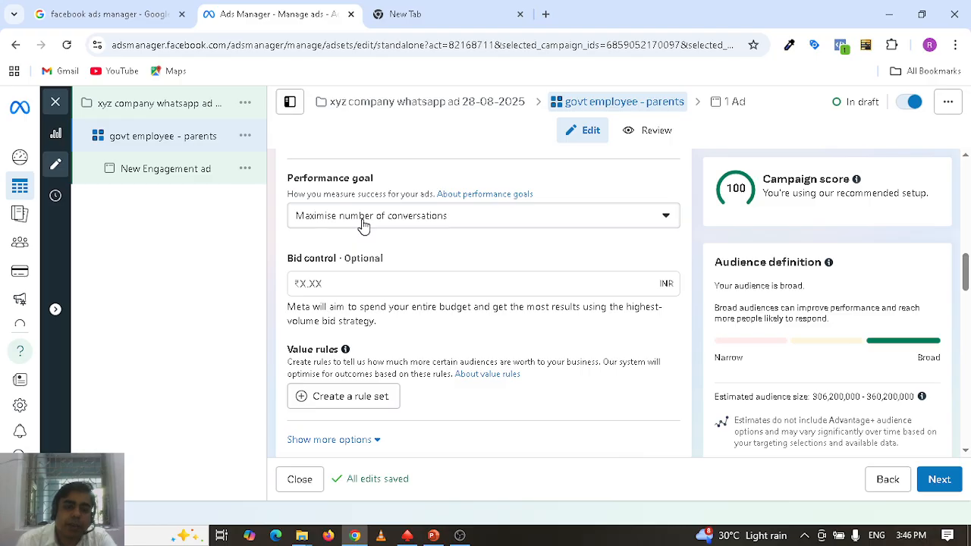
drag(969, 265, 968, 301)
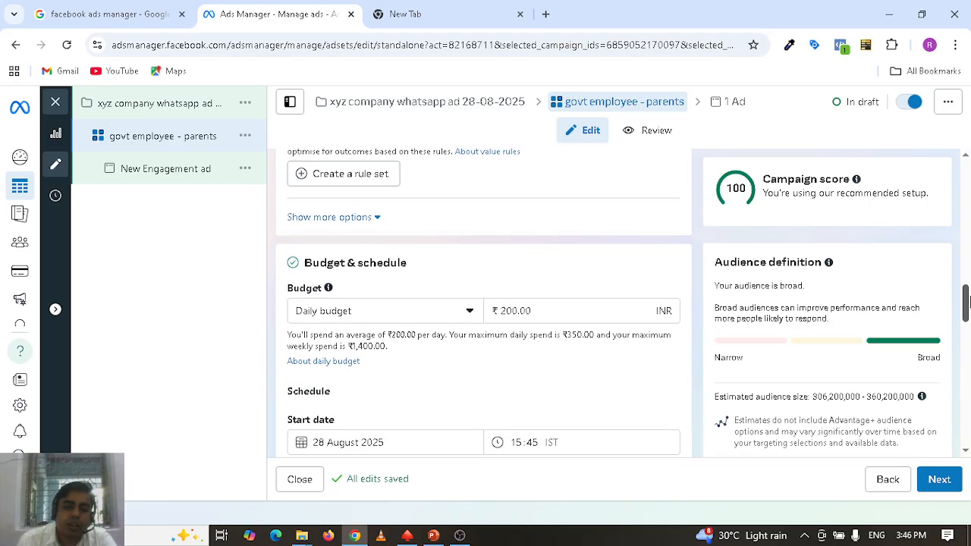
scroll(643, 316, down, 2)
click(514, 246)
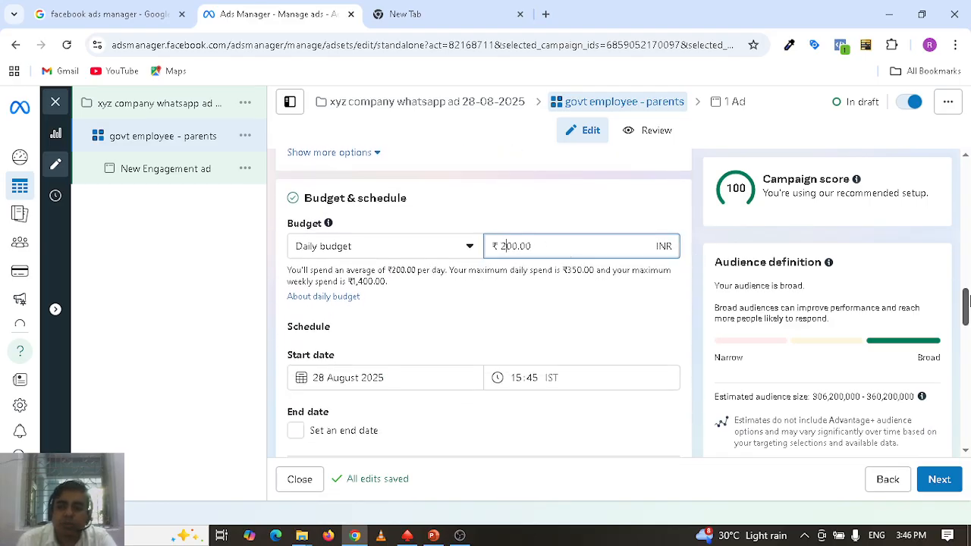
drag(967, 306, 967, 379)
scroll(363, 321, up, 3)
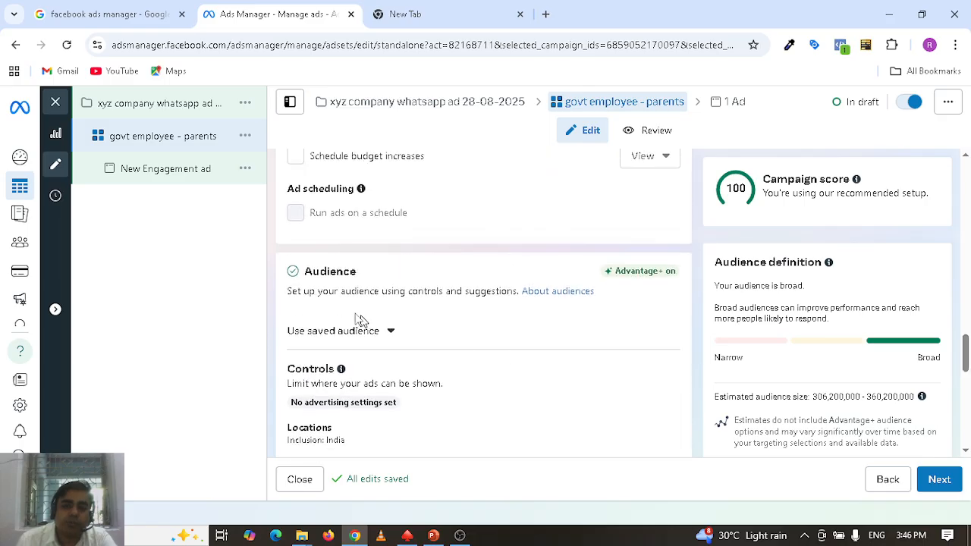
Expand the additional audience controls to examine minimum age, custom audience exclusion and languages
drag(967, 343, 967, 370)
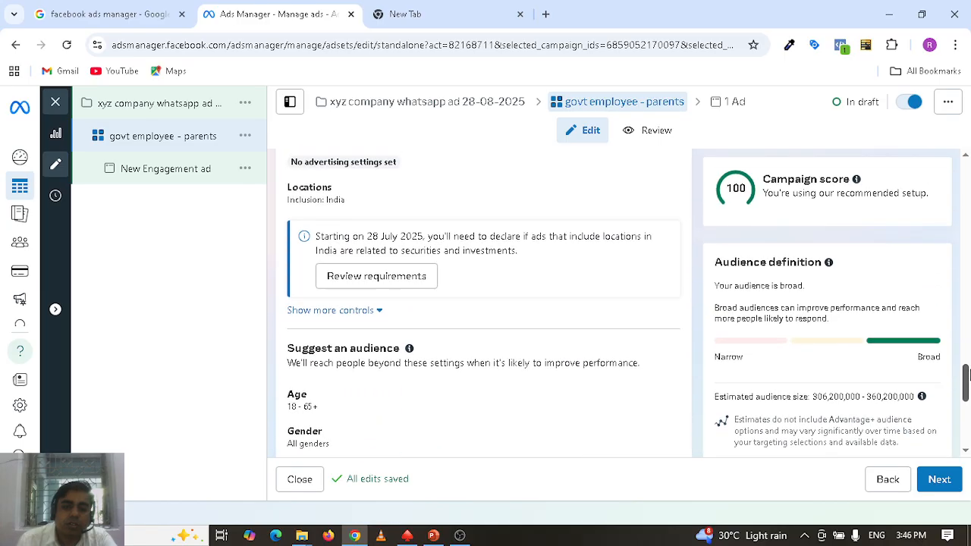
click(343, 311)
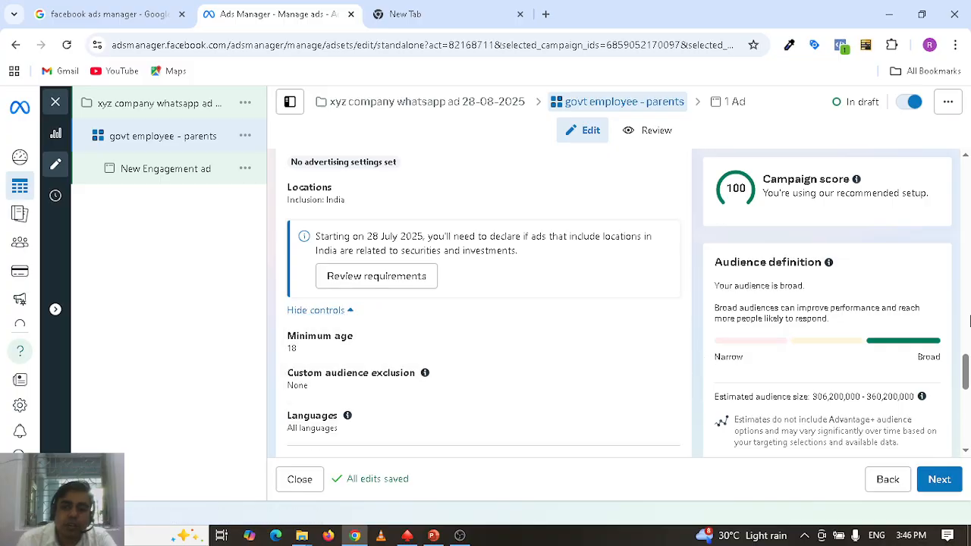
drag(968, 369, 969, 358)
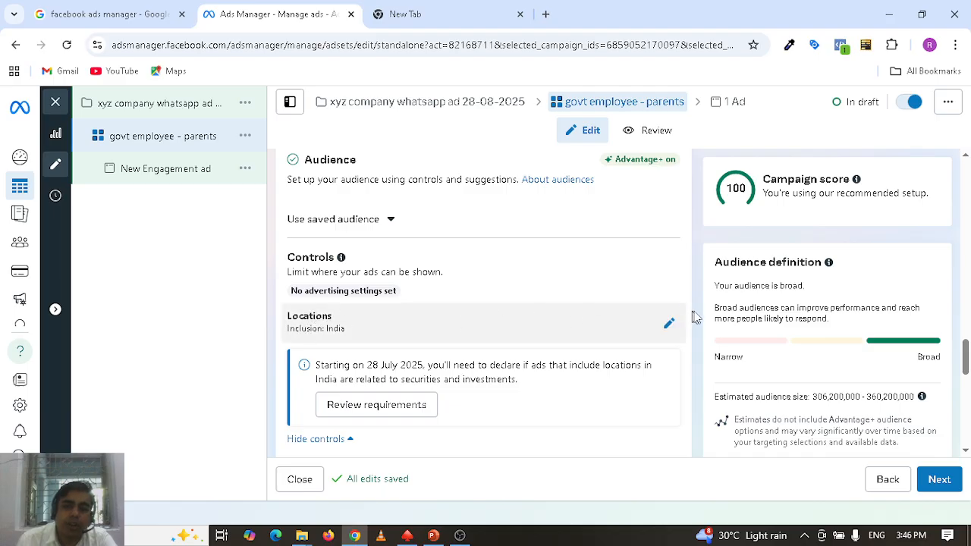
Edit the audience locations and include the city of Nagpur, Maharashtra, India
click(673, 324)
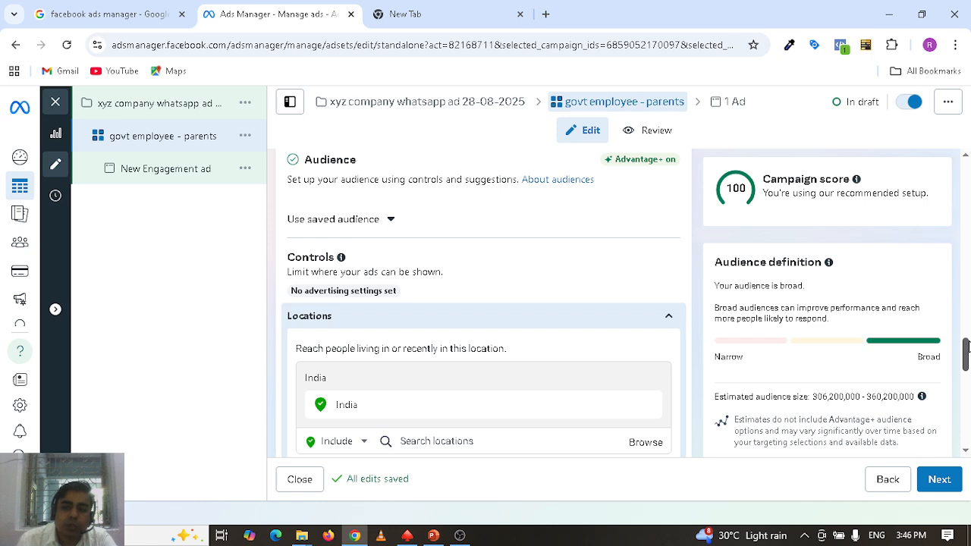
scroll(559, 408, down, 2)
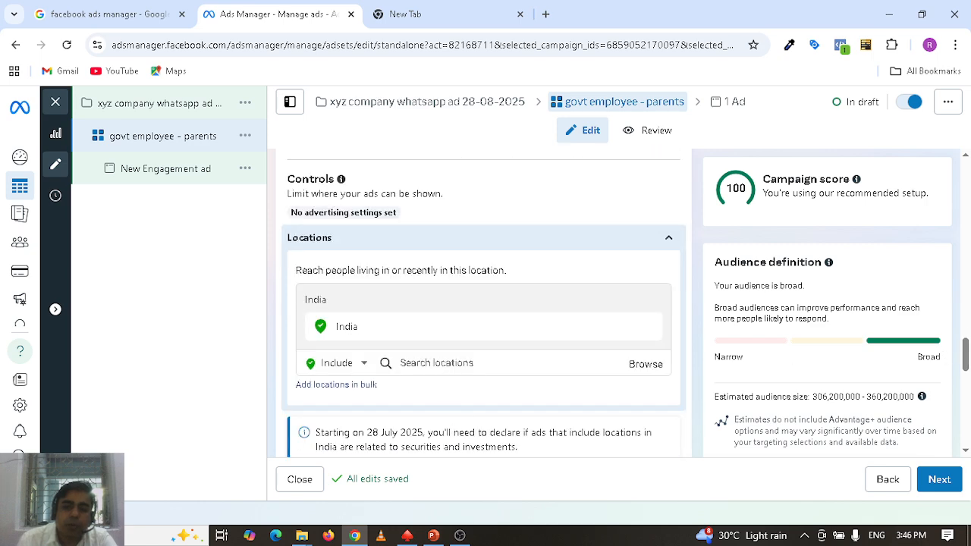
click(437, 363)
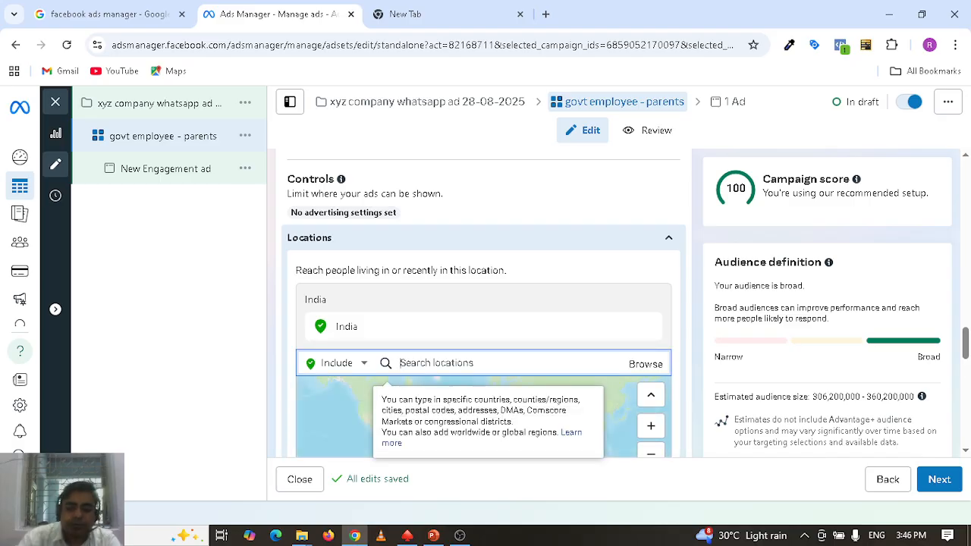
text(nagpur)
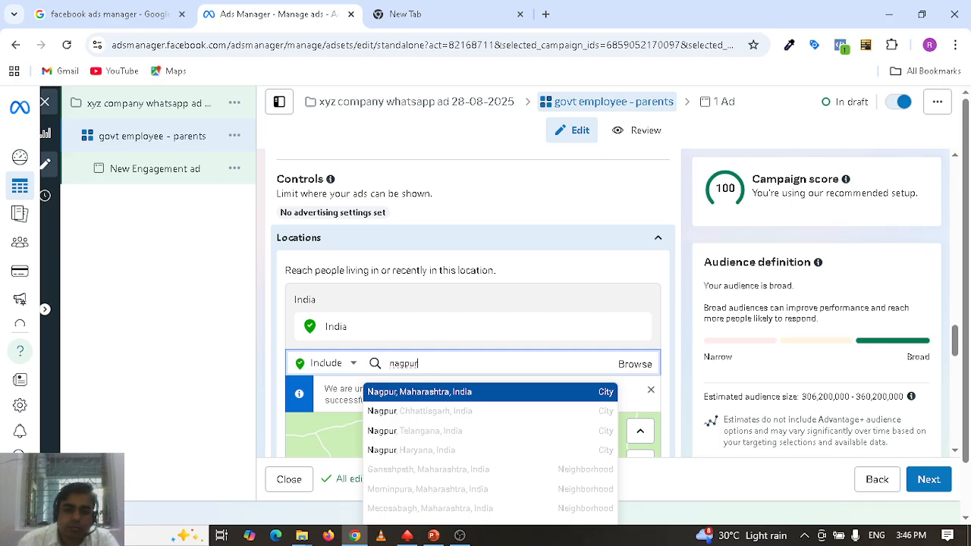
click(443, 400)
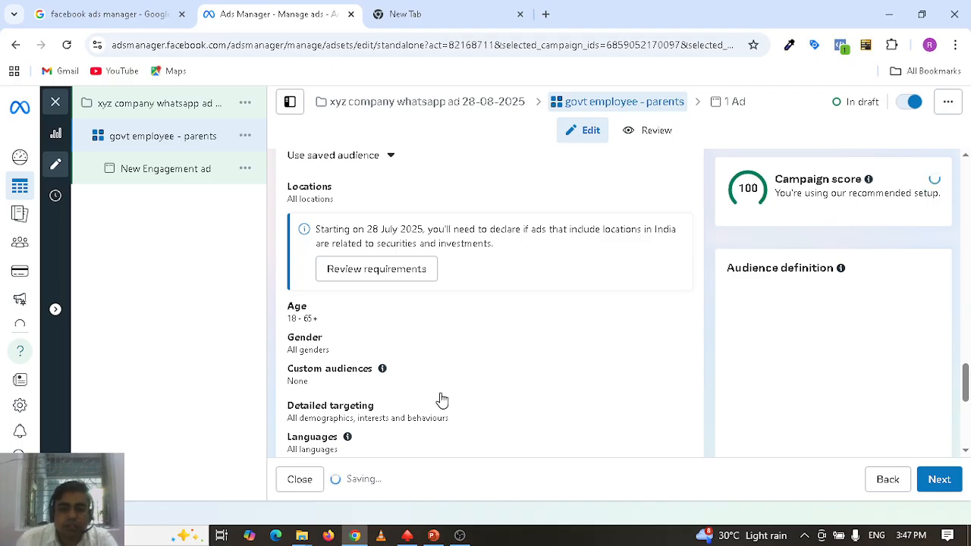
Reopen the audience locations and set the radius around Nagpur, Maharashtra to 38 km
drag(968, 376, 969, 365)
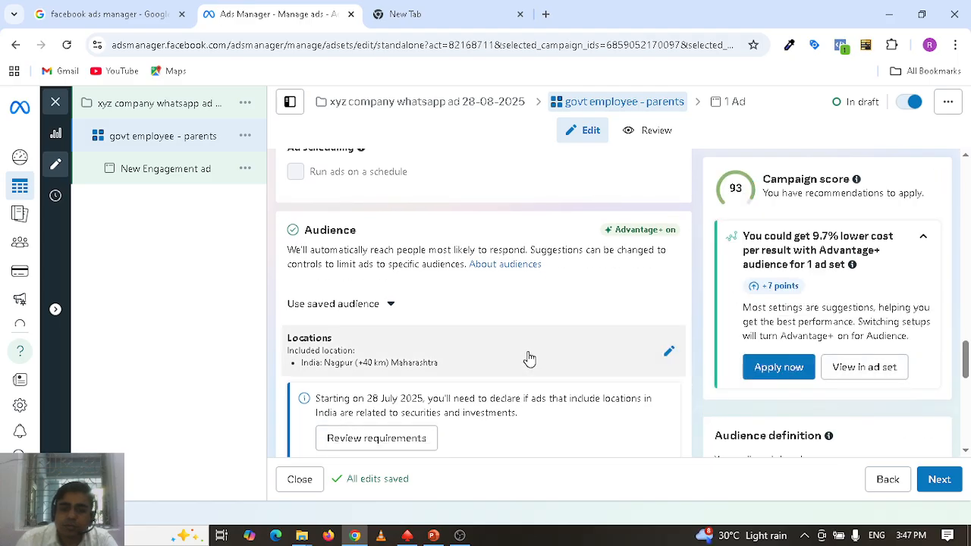
click(670, 354)
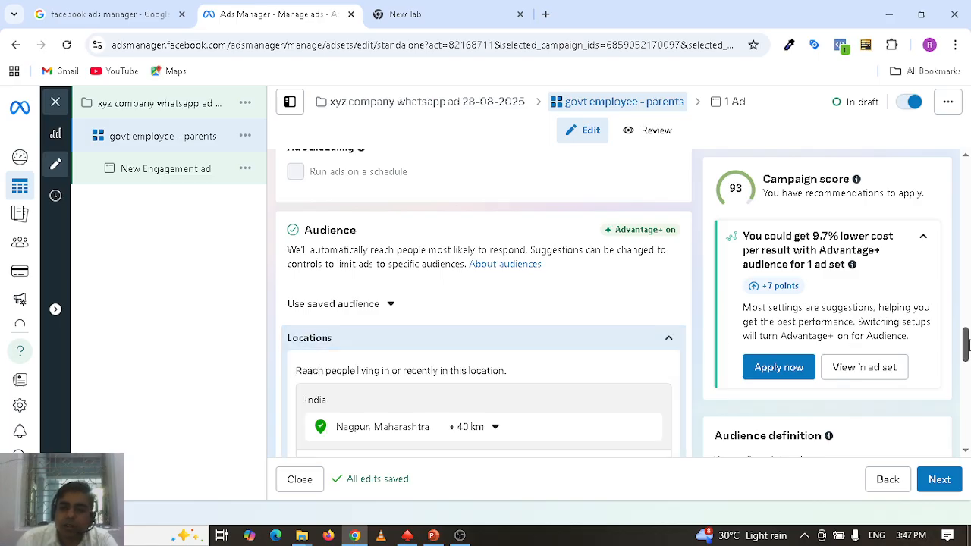
drag(966, 347, 967, 355)
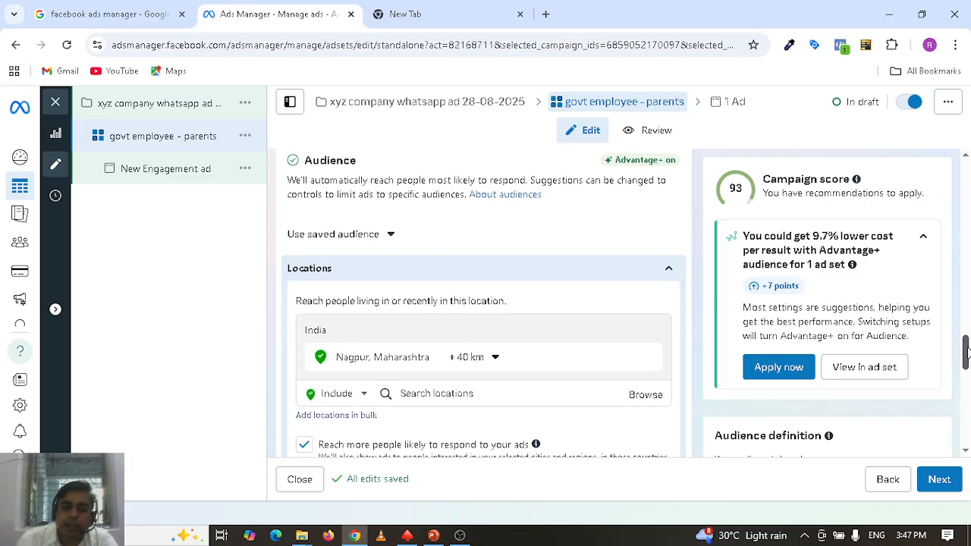
click(496, 360)
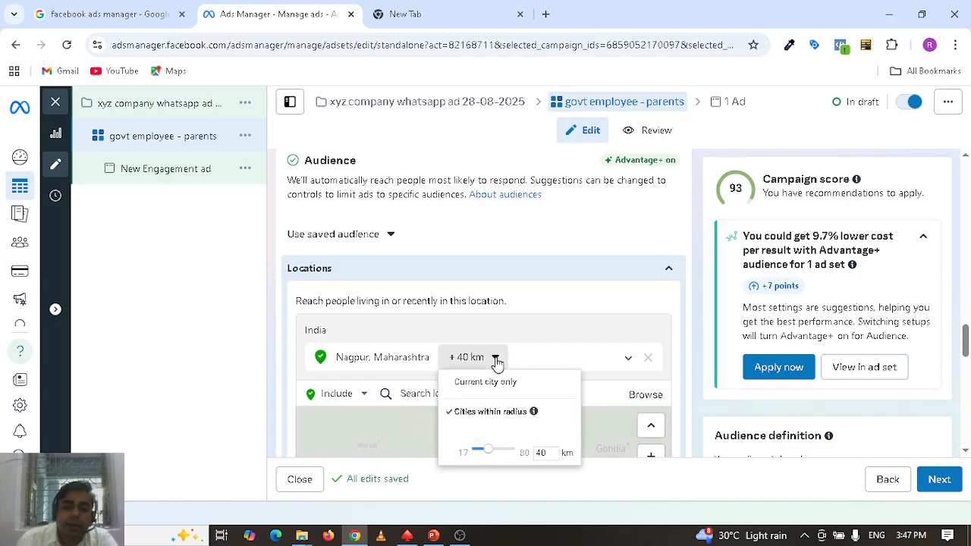
drag(968, 345, 967, 348)
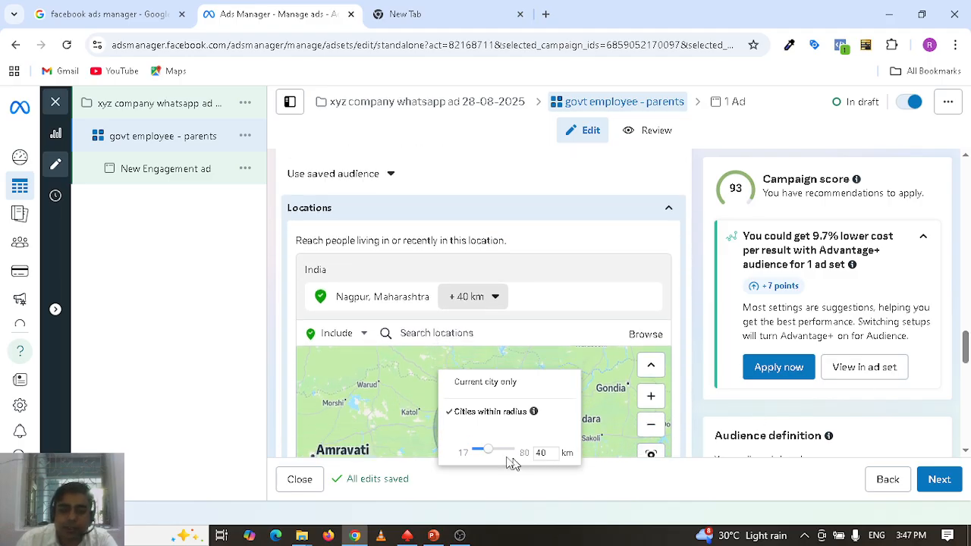
drag(488, 451, 494, 451)
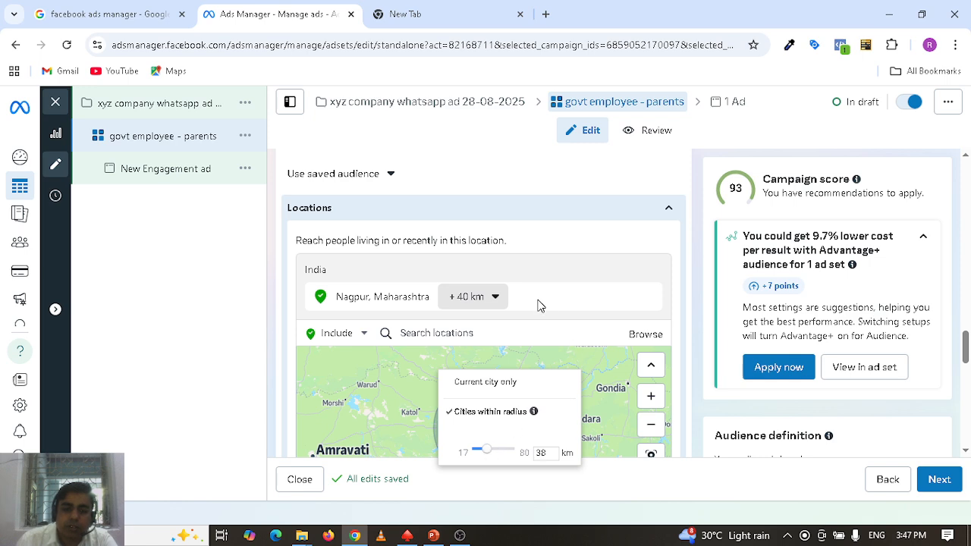
click(405, 392)
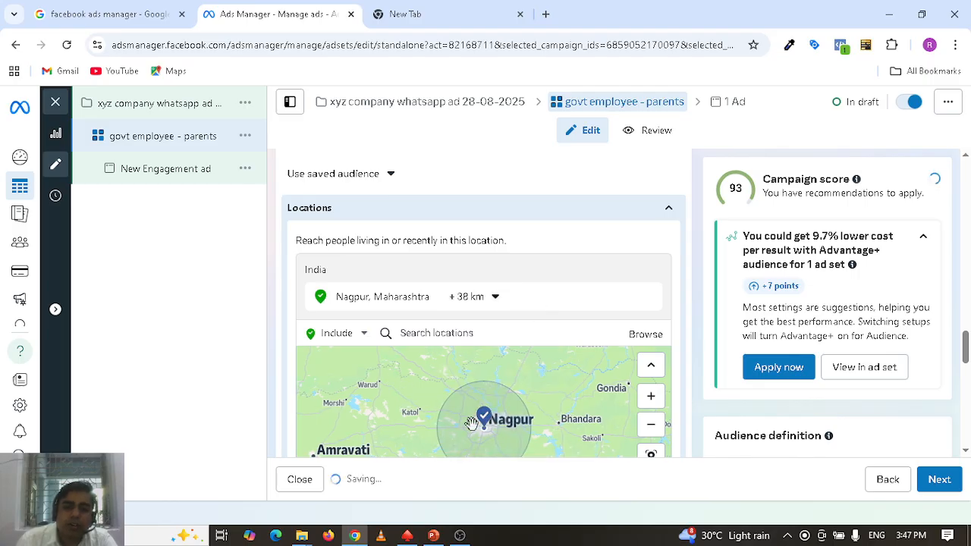
Reduce the radius around Nagpur, Maharashtra to 26 km
click(495, 298)
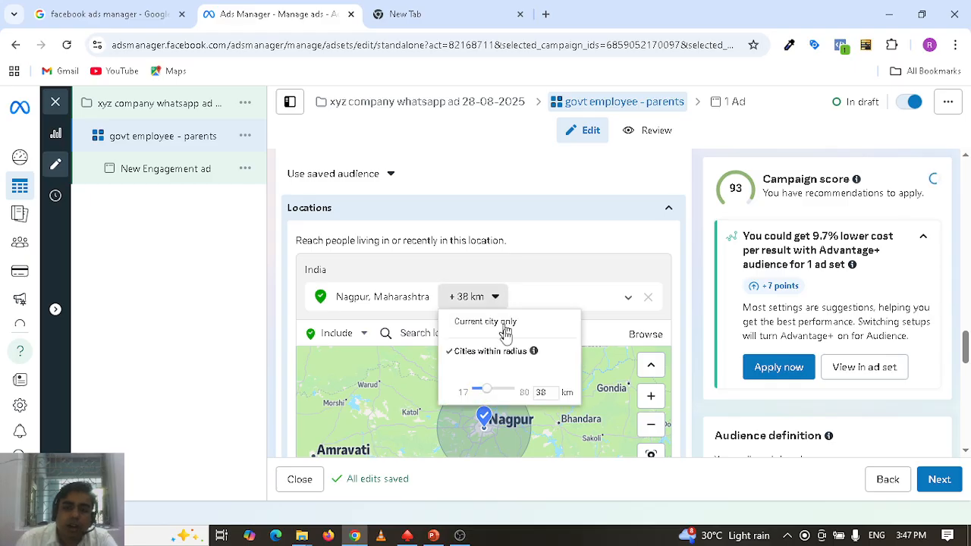
drag(487, 395, 478, 393)
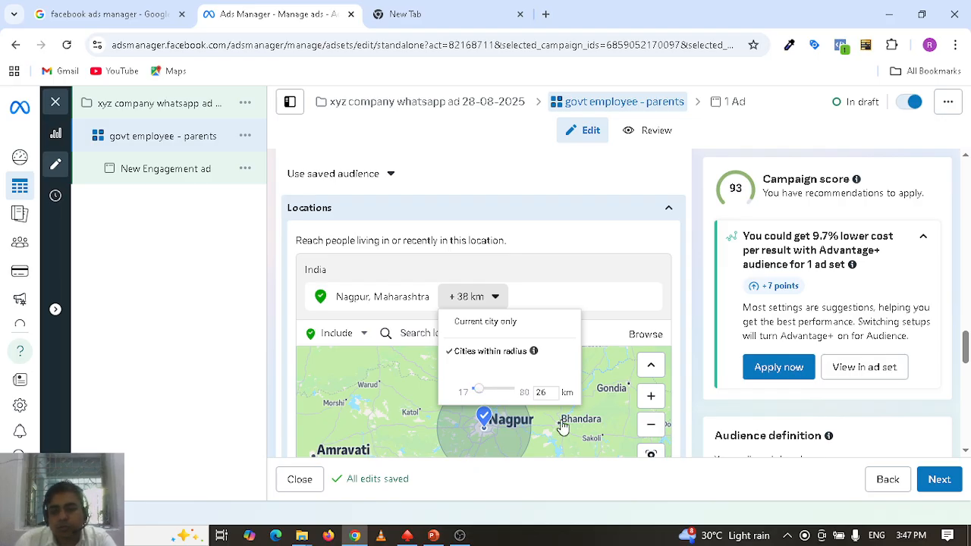
click(559, 420)
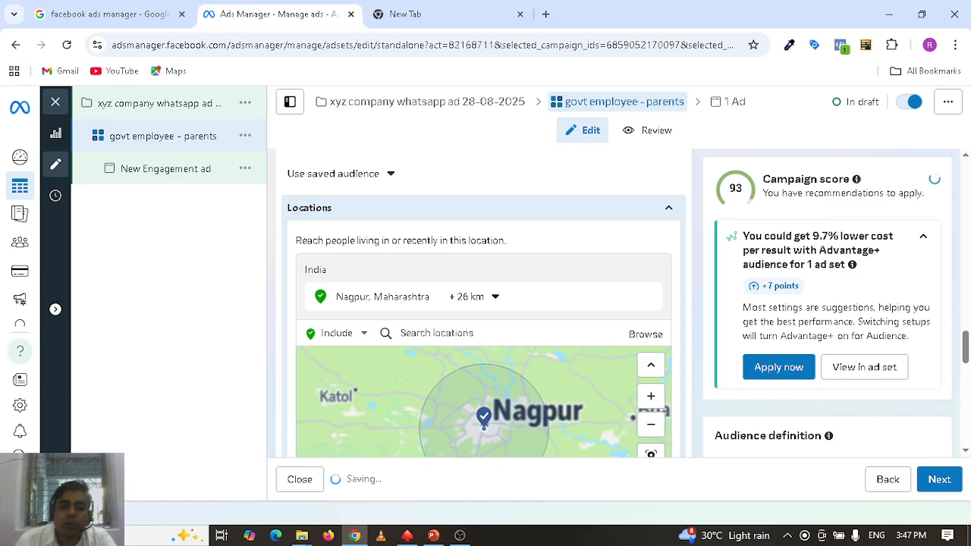
Search the audience locations for "sitaburdi" and include Sitaburdi Metro Station in place of the whole city
click(437, 333)
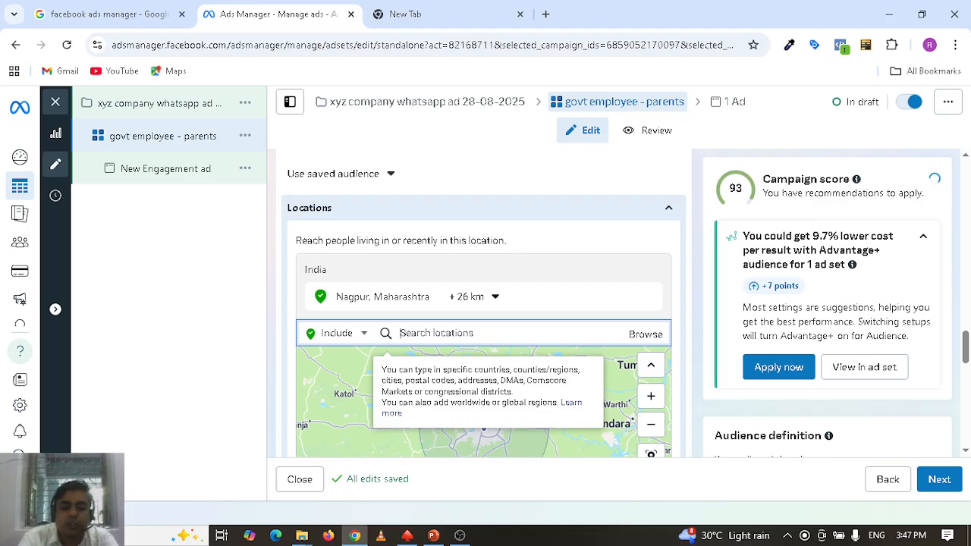
text(sitaburdi)
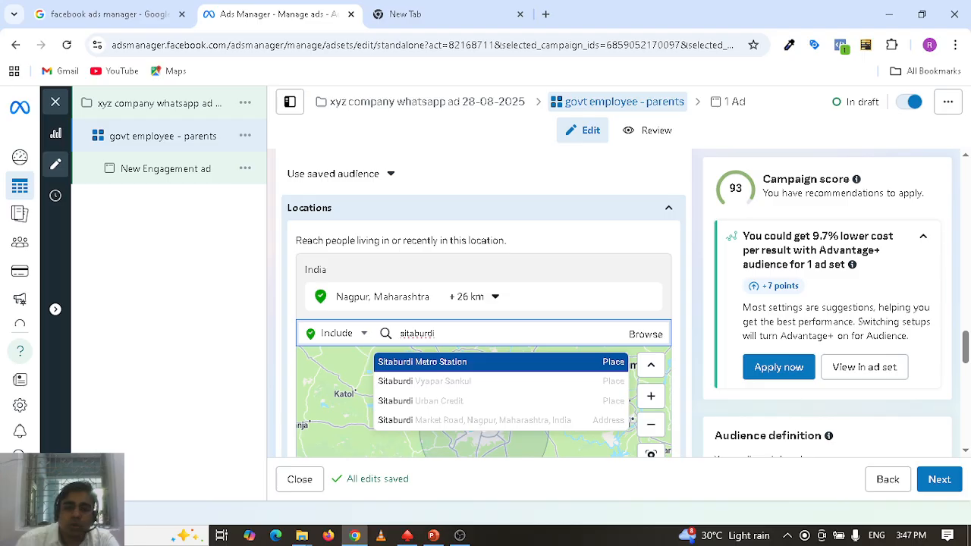
click(451, 365)
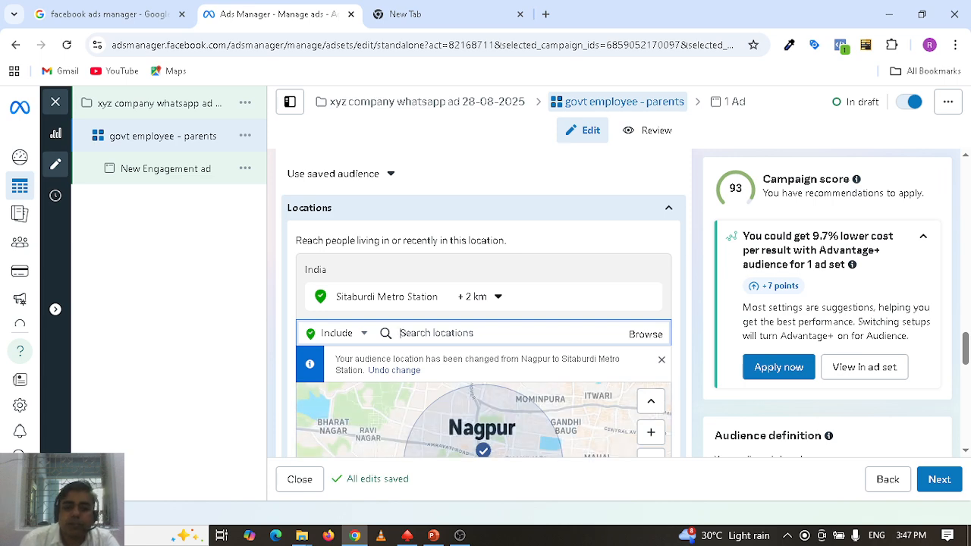
scroll(481, 379, down, 1)
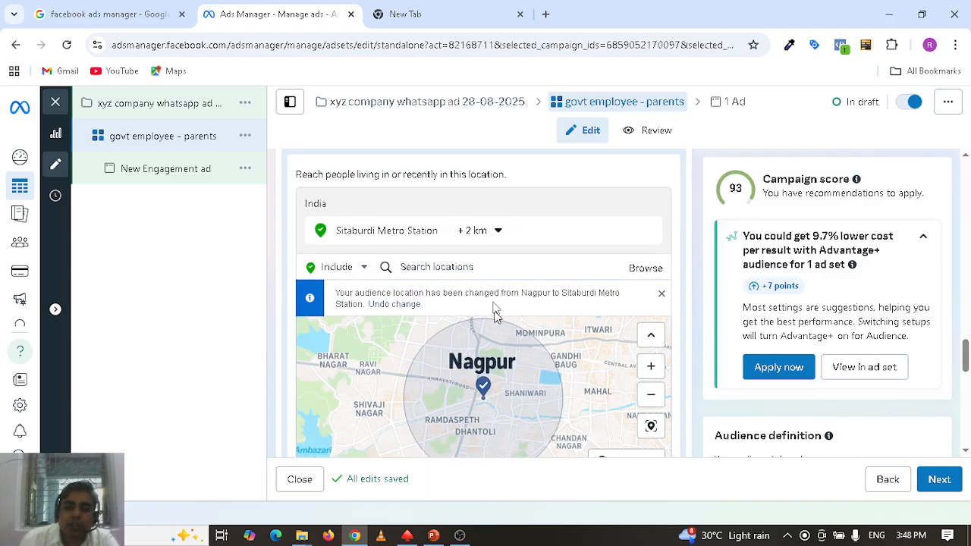
Include the postcode 440001, Nagpur, Maharashtra, India as an additional audience location
click(402, 267)
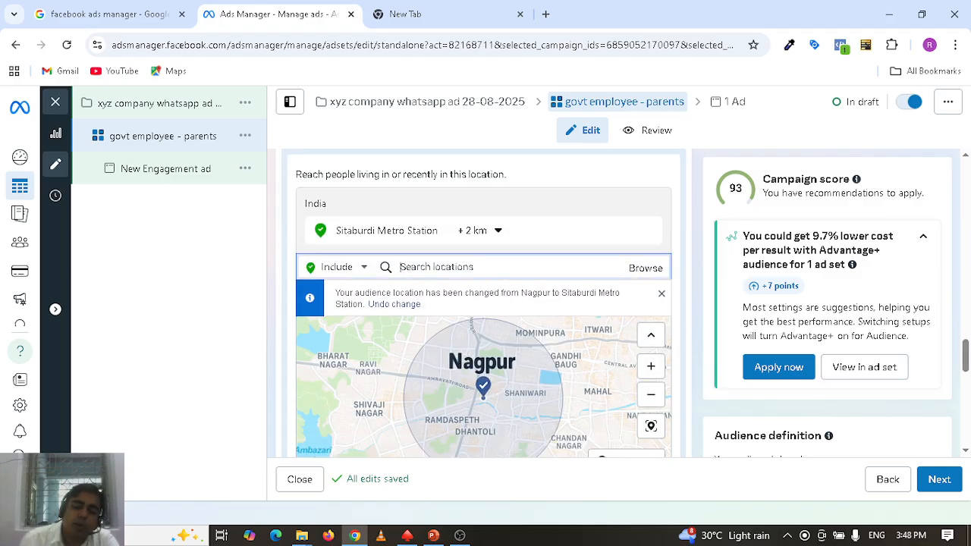
text(440001)
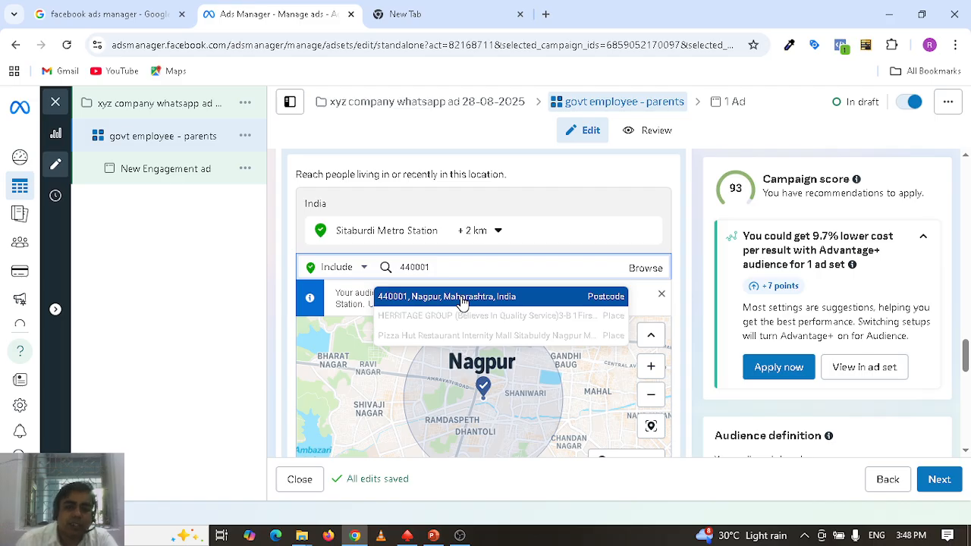
click(462, 298)
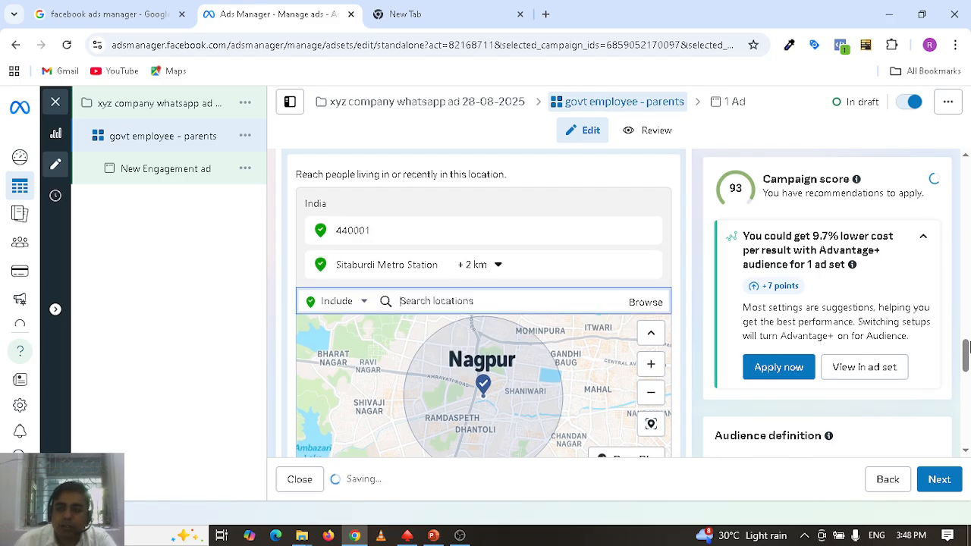
Edit the audience age range, setting the minimum age to 25 and the maximum to 60
drag(966, 366, 969, 387)
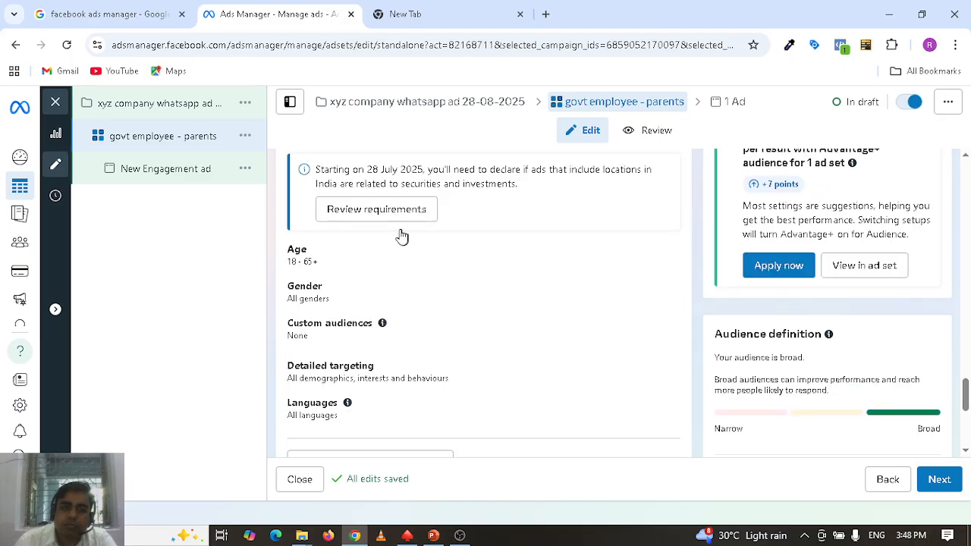
click(670, 256)
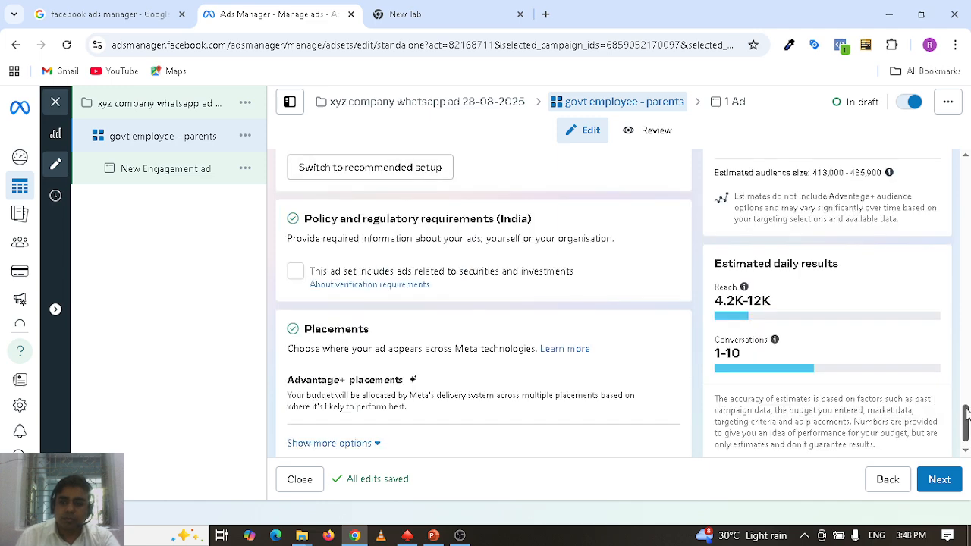
drag(966, 414, 969, 373)
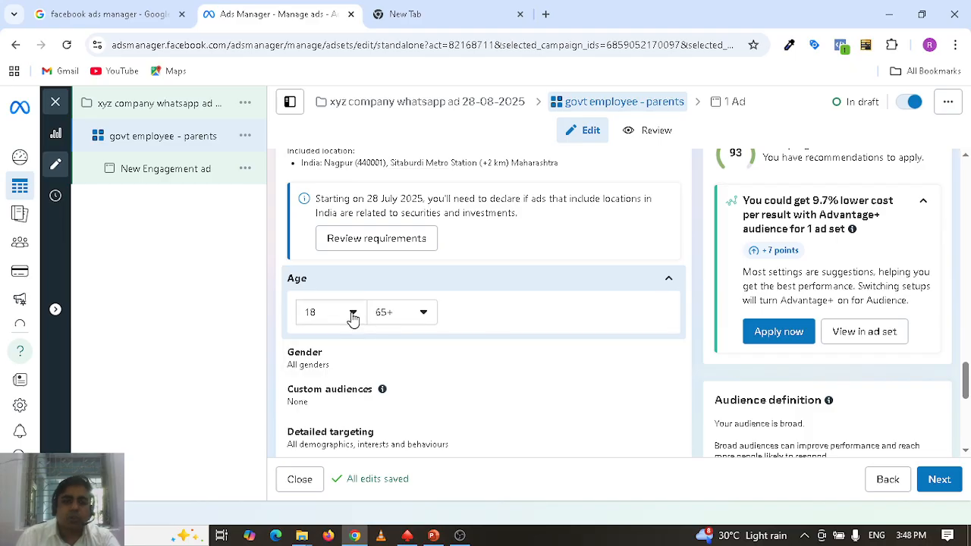
click(353, 316)
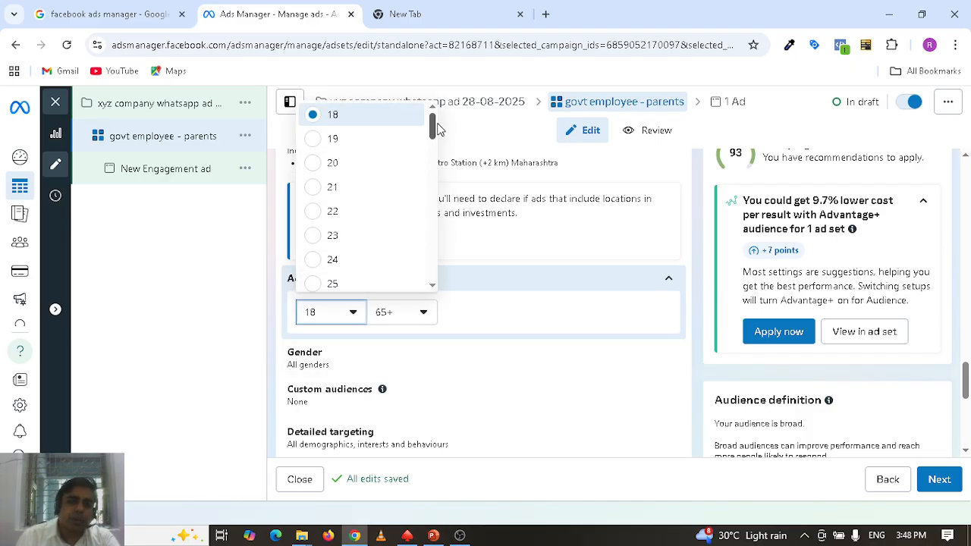
scroll(440, 132, down, 1)
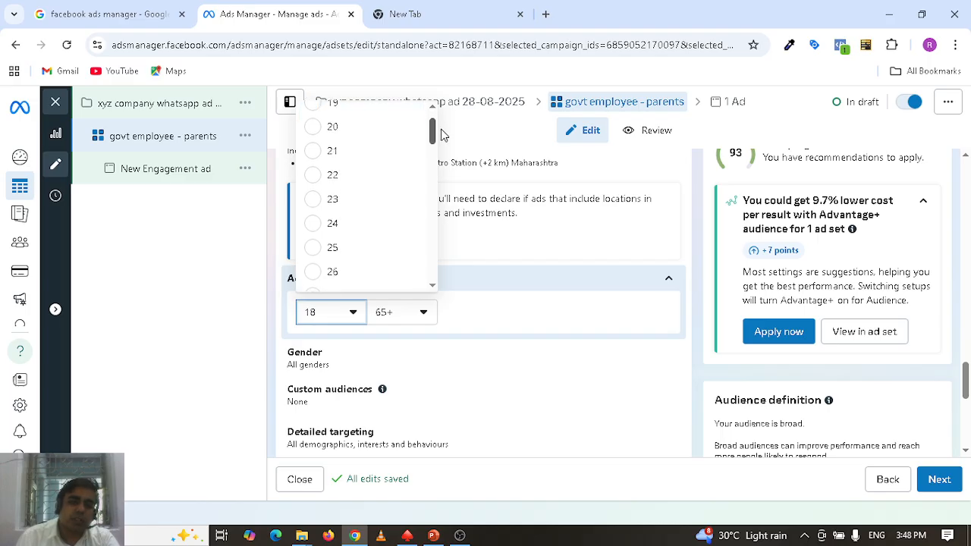
scroll(413, 160, down, 1)
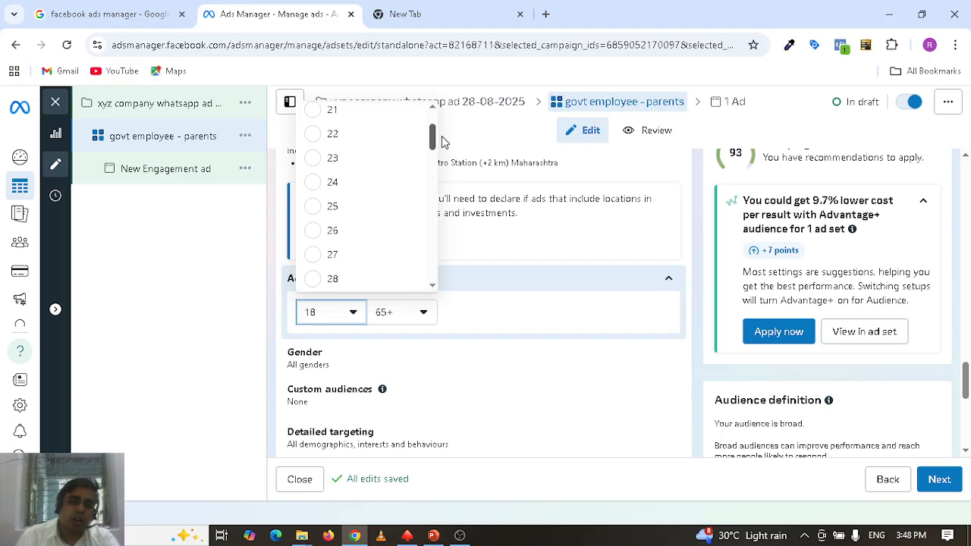
click(351, 218)
click(397, 318)
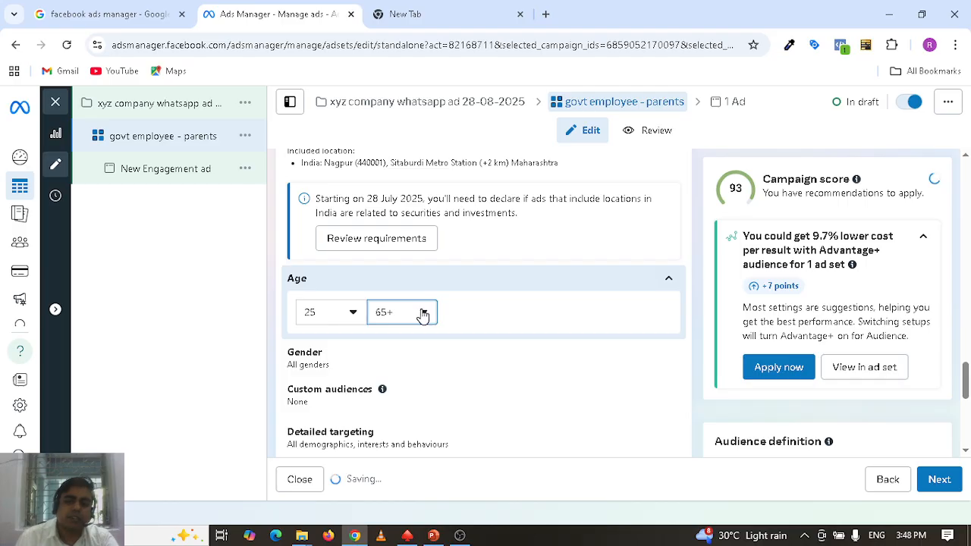
click(423, 315)
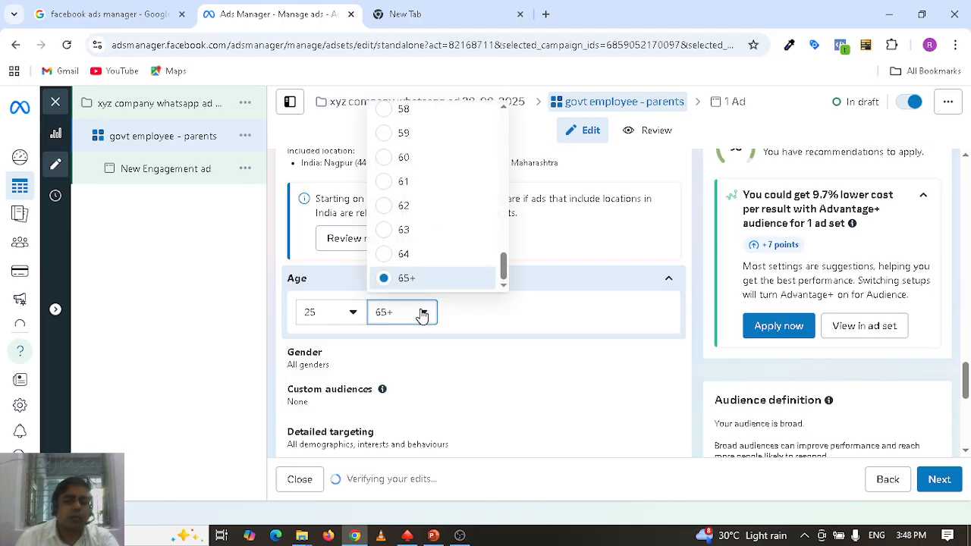
click(407, 157)
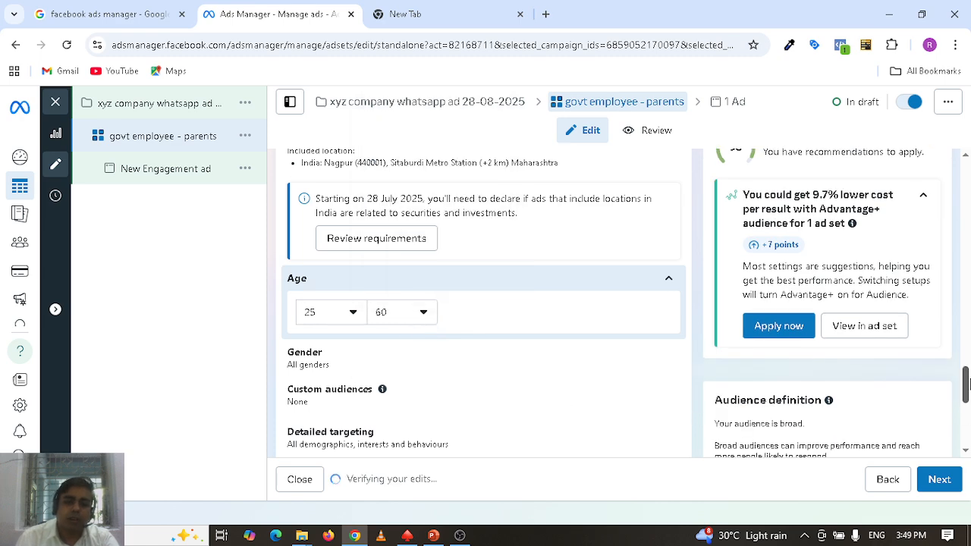
Check the audience gender options, and add the employer Government Employee to the detailed targeting
drag(968, 380, 969, 384)
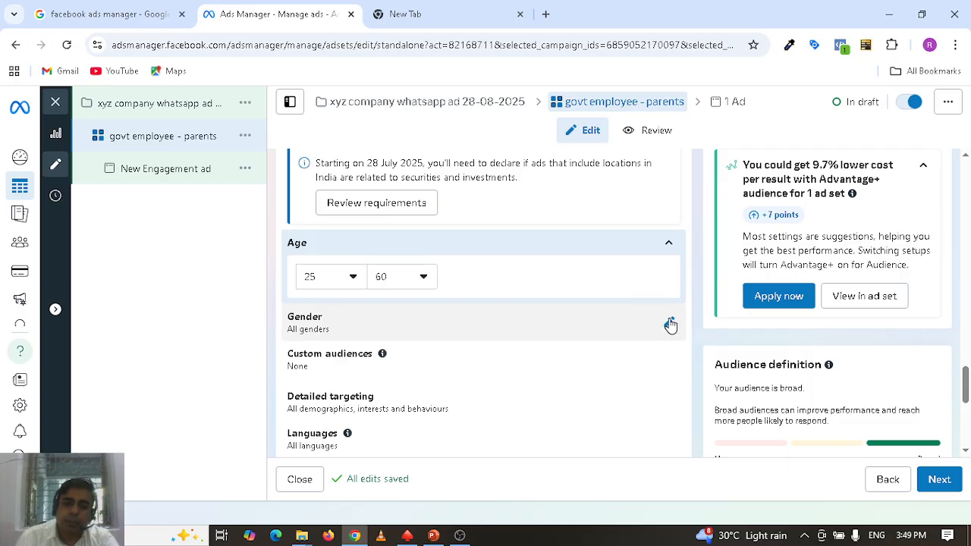
click(671, 325)
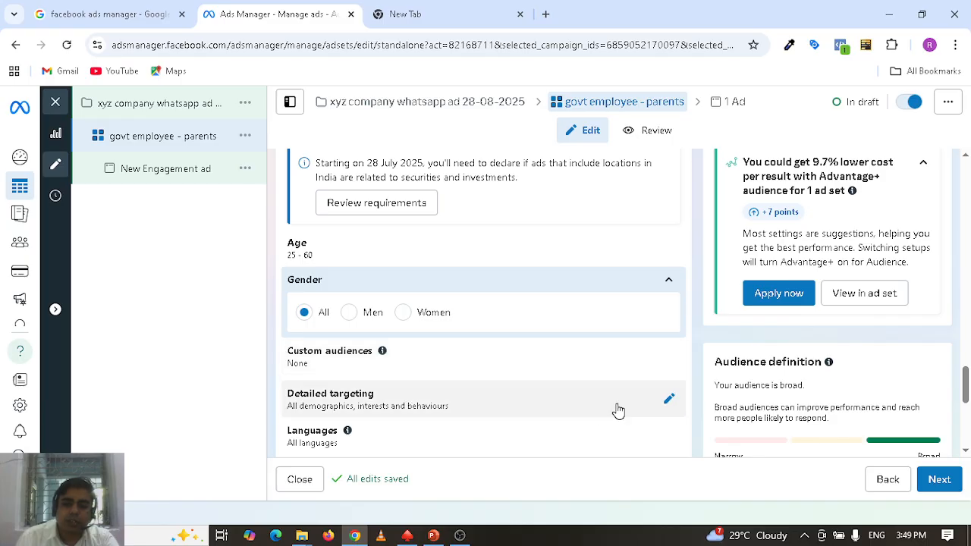
click(668, 400)
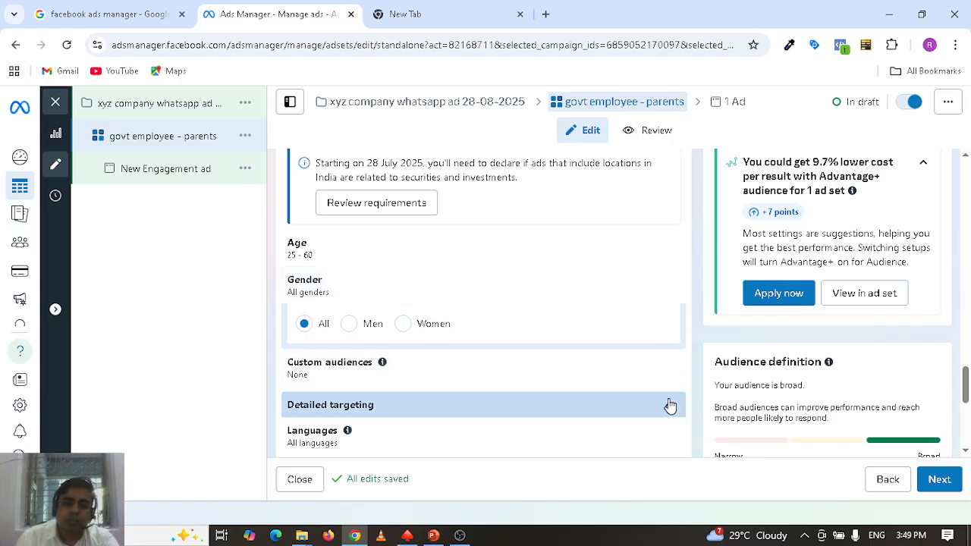
scroll(499, 375, down, 2)
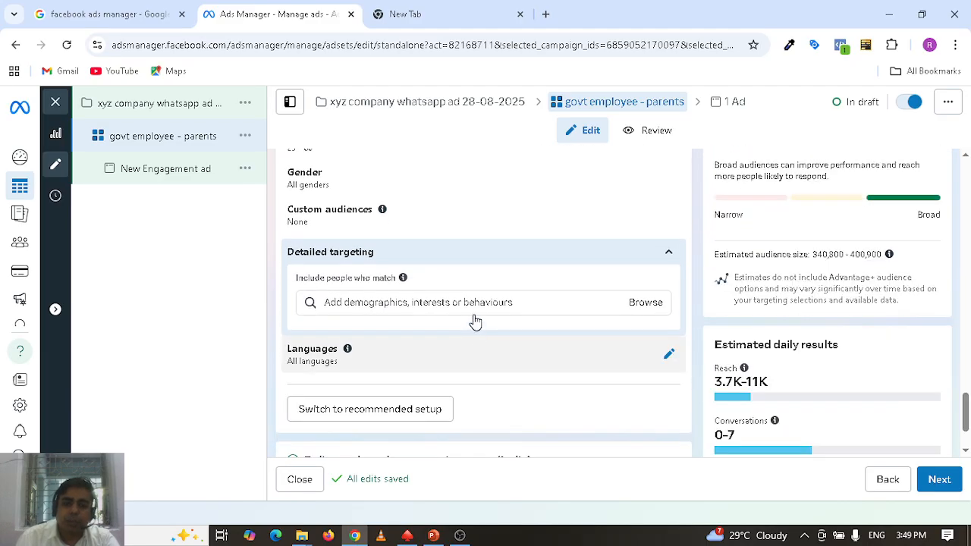
click(477, 303)
text(g)
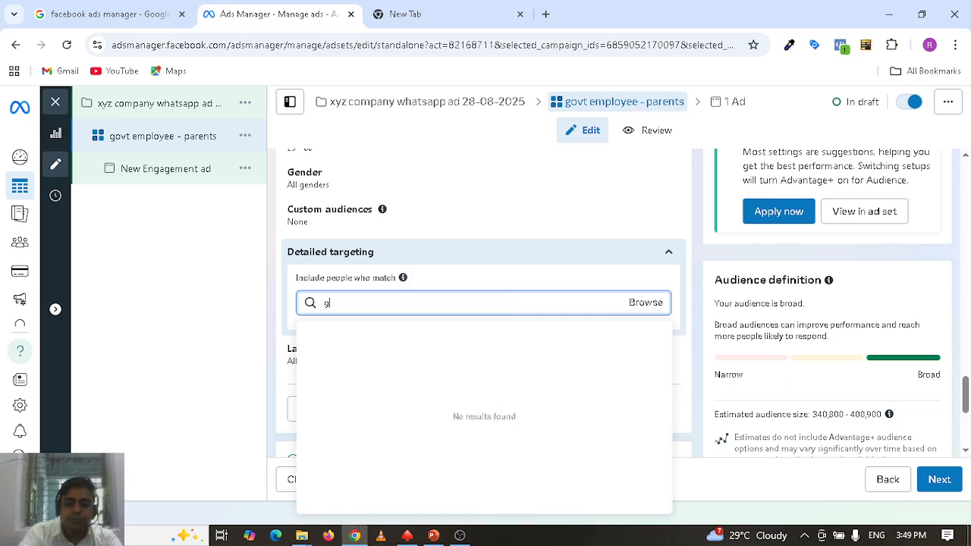
text(overnment)
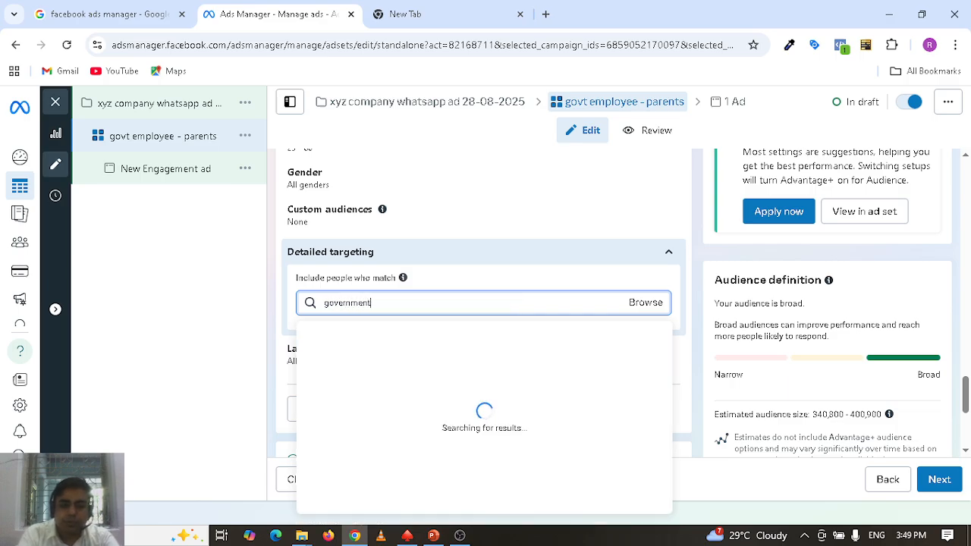
text( emplo)
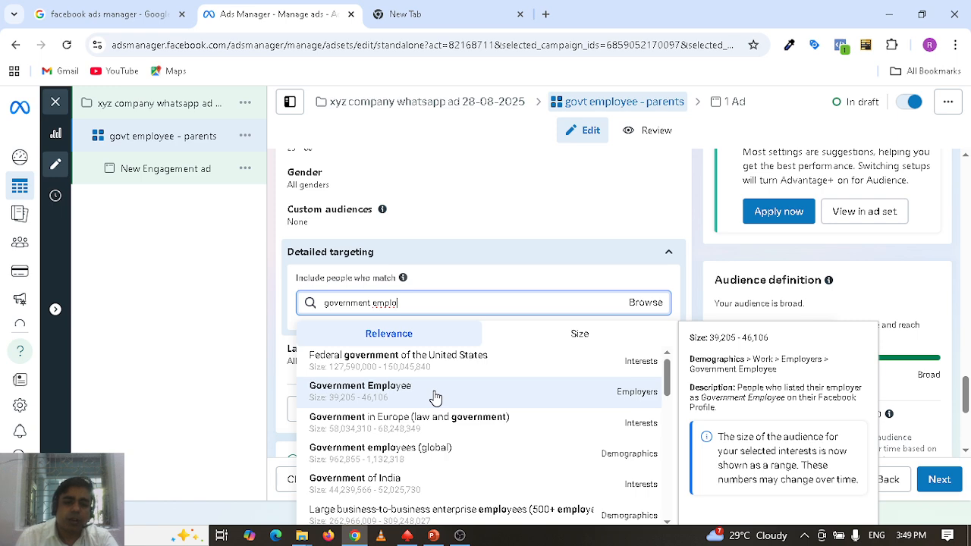
click(433, 391)
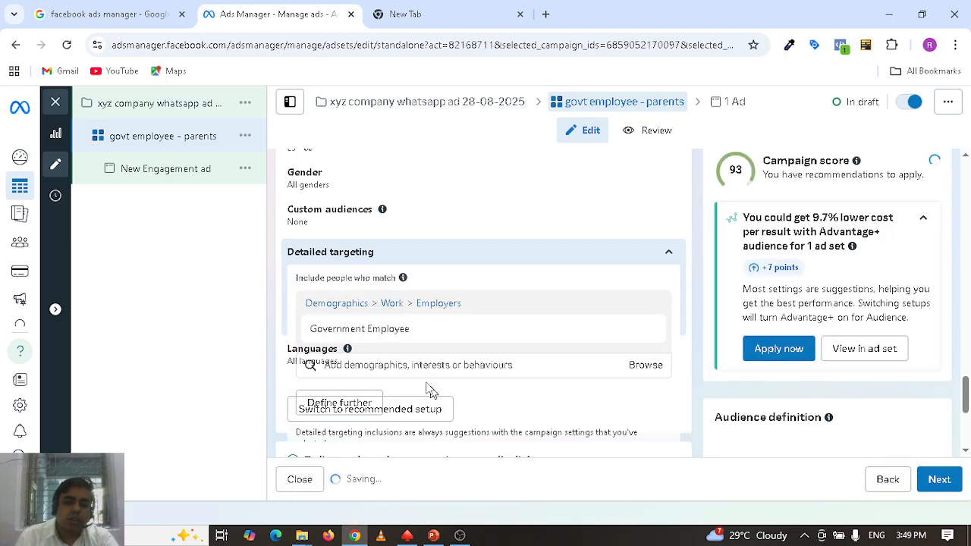
Search the detailed targeting for "parents" and add the demographic Parents (up to 12 months)
click(392, 373)
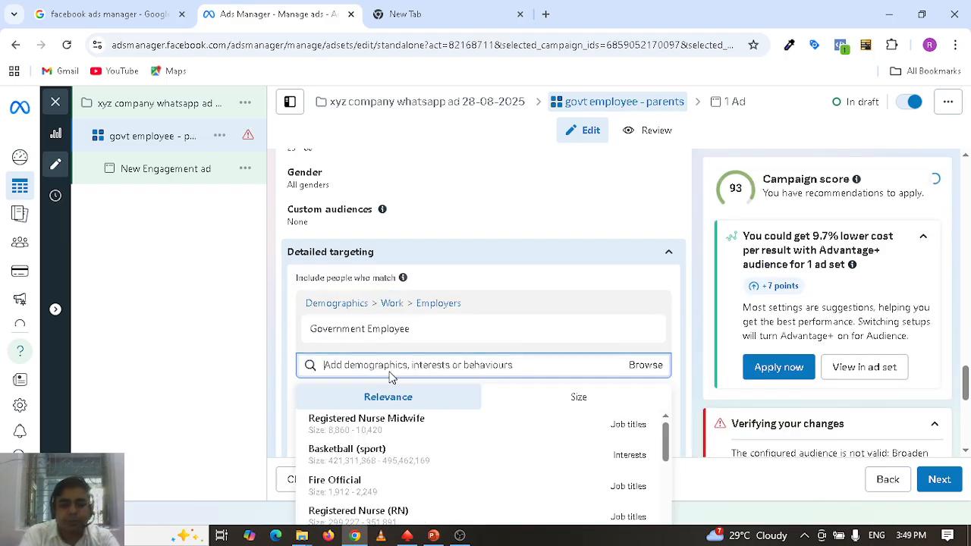
text(par)
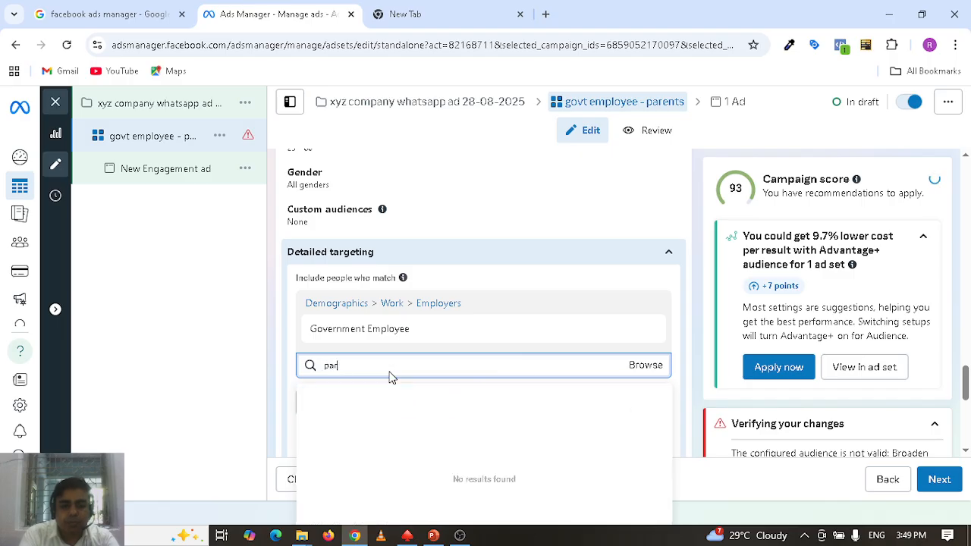
text(ents)
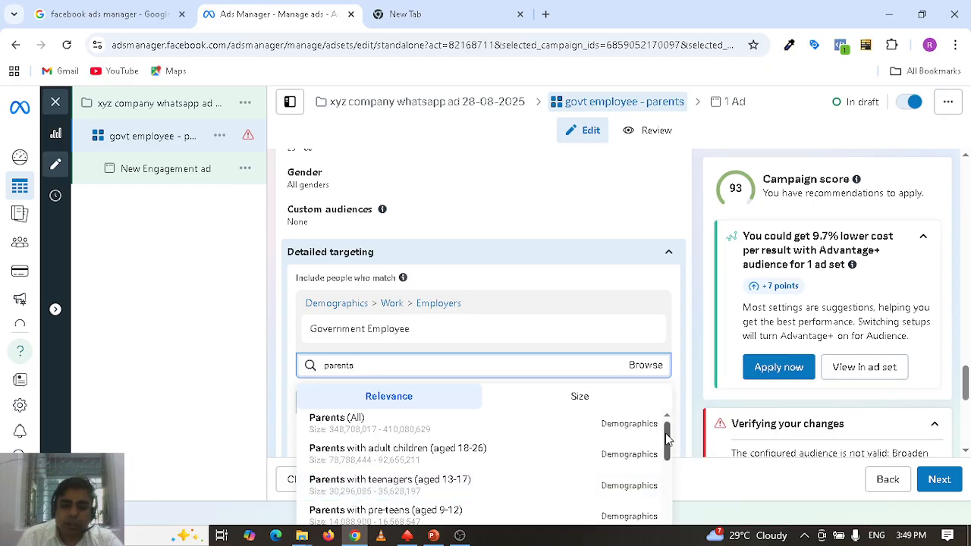
drag(668, 455, 670, 474)
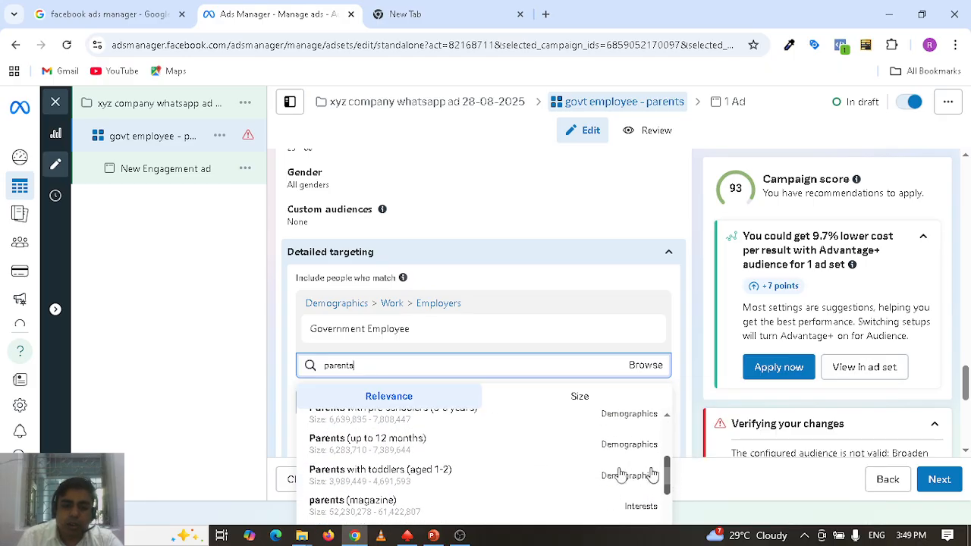
click(437, 460)
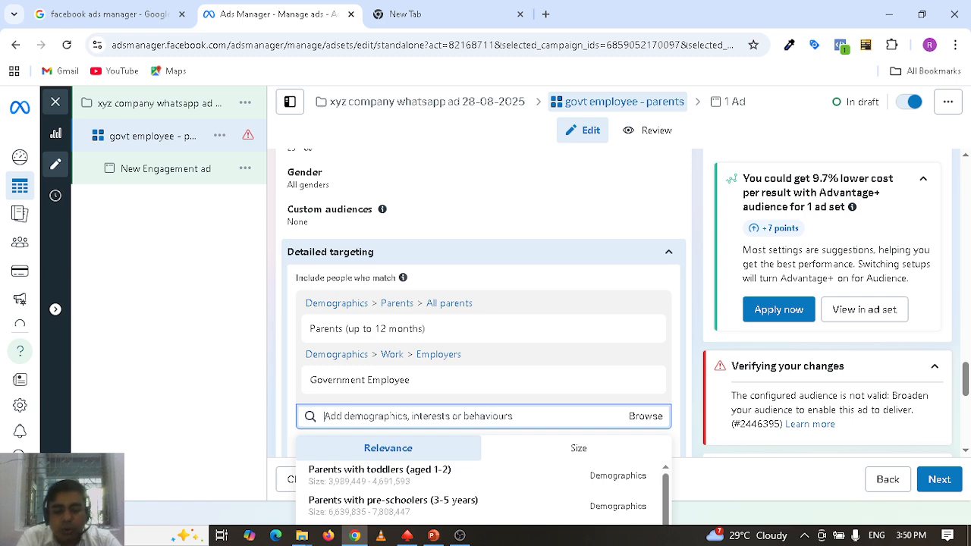
Add the job title MD/CEO to the detailed targeting and check the further targeting suggestions
text(CEO)
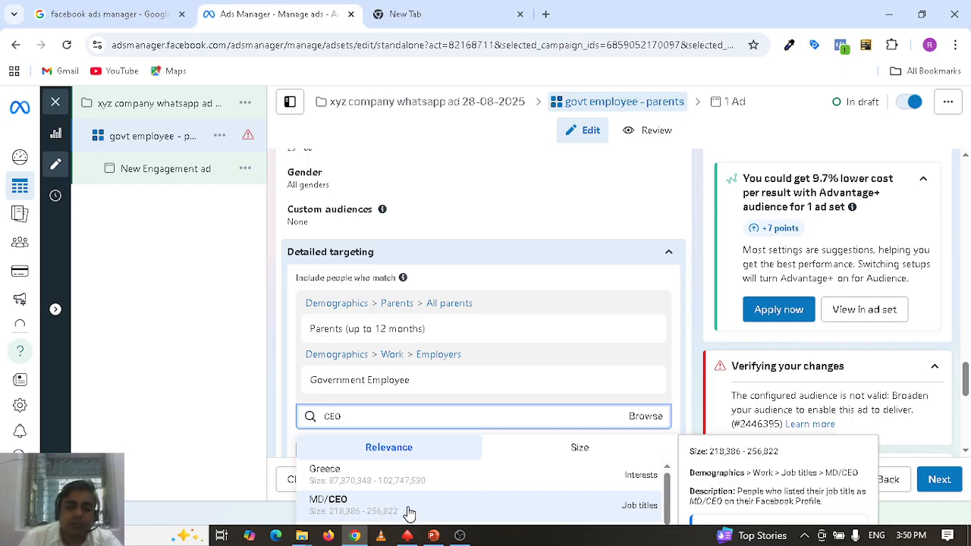
click(373, 518)
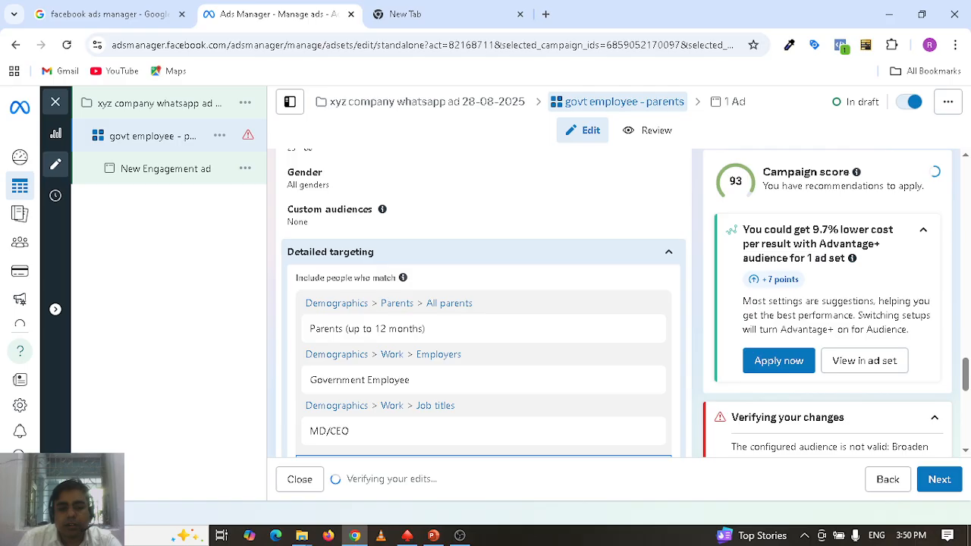
drag(966, 370, 966, 392)
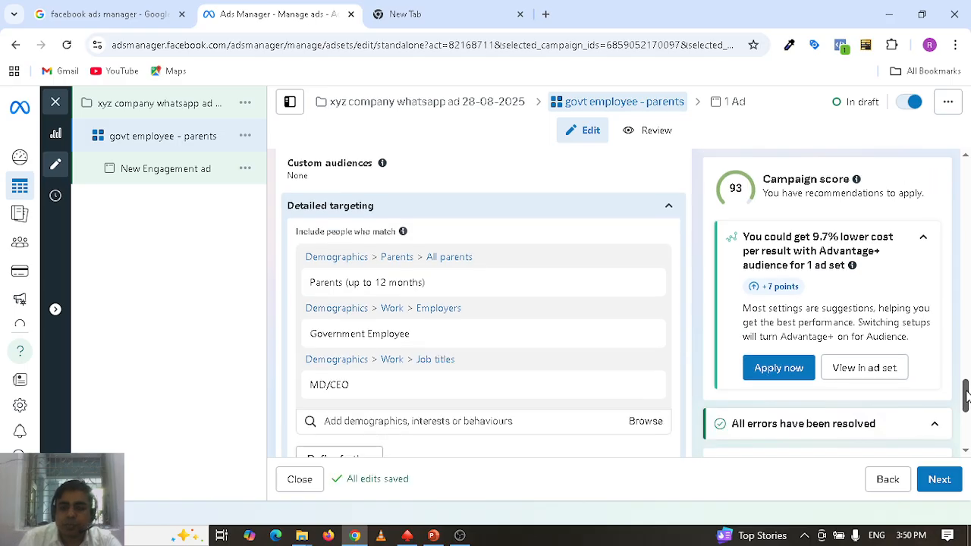
click(395, 421)
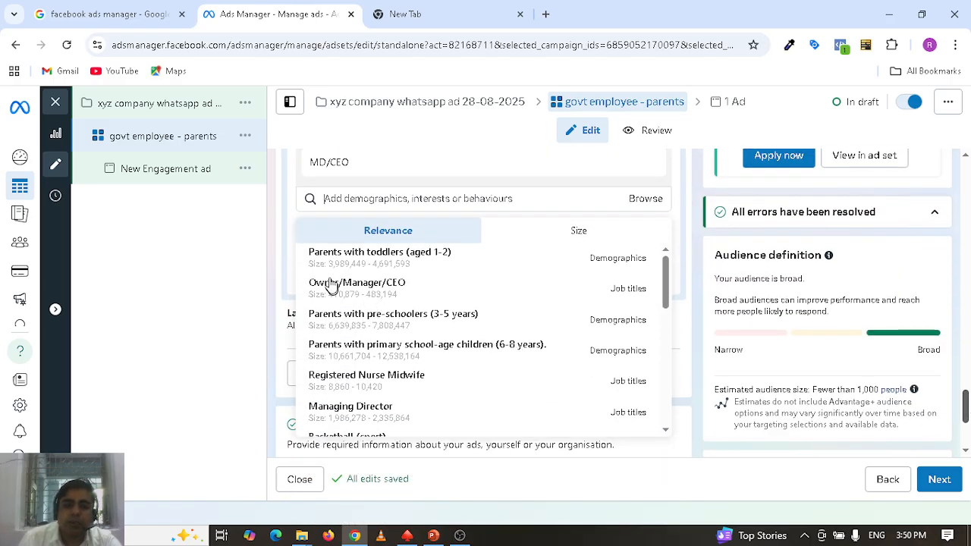
click(331, 287)
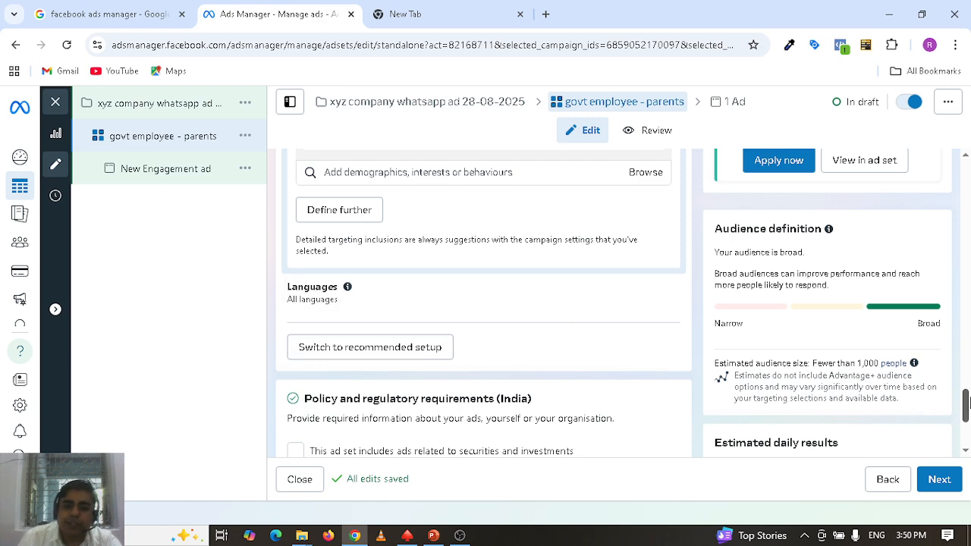
drag(967, 407, 968, 394)
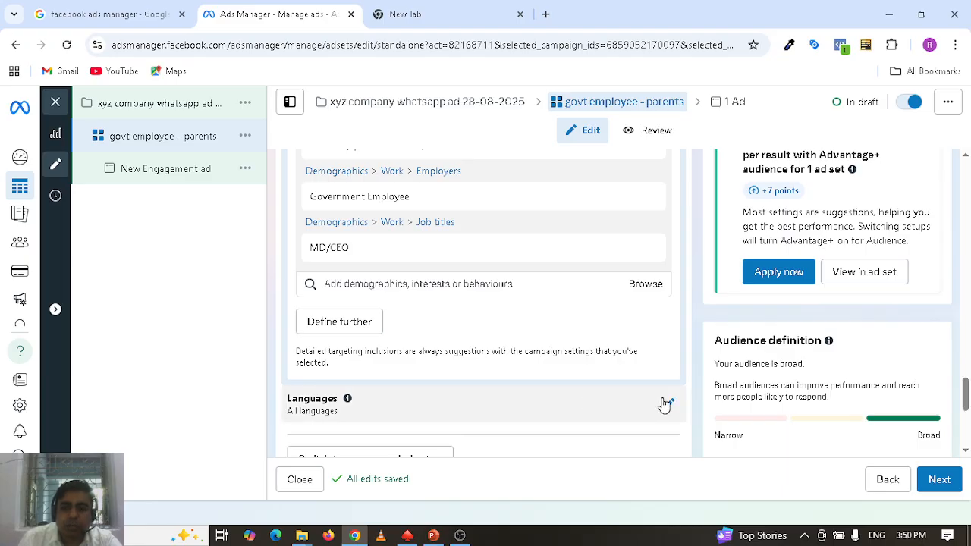
Review the ad set's regulatory requirements, placements and estimated daily reach and conversations against the detailed targeting selections
drag(963, 397, 965, 444)
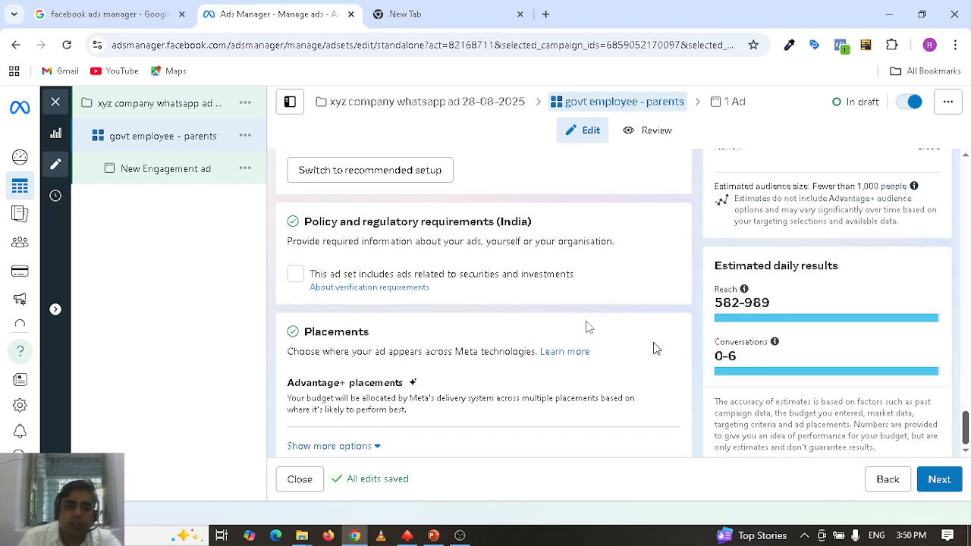
scroll(445, 215, down, 1)
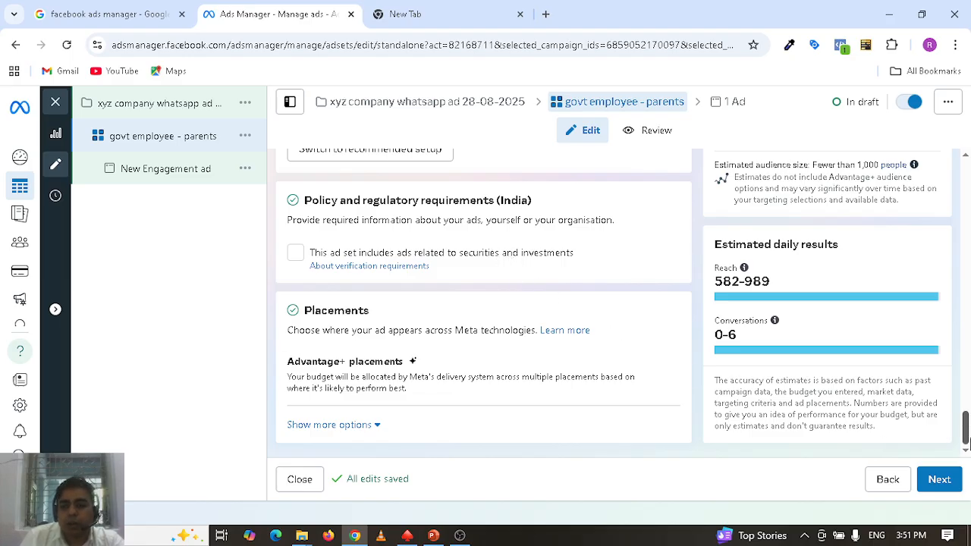
drag(966, 423, 966, 418)
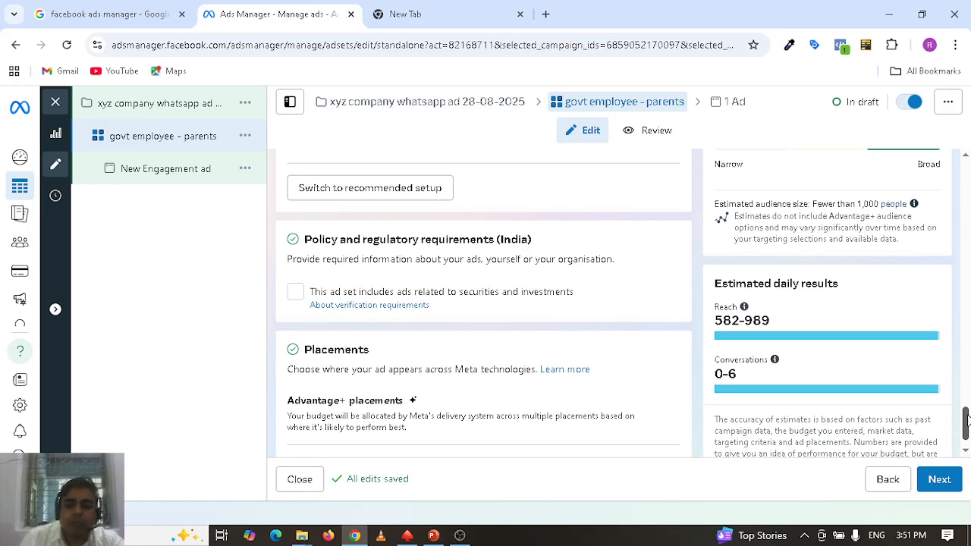
drag(966, 423, 966, 427)
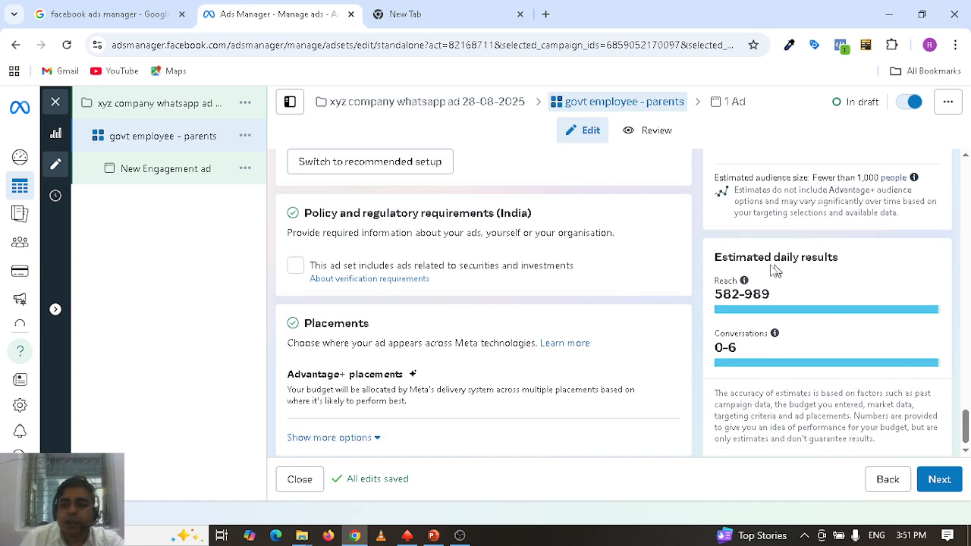
drag(747, 257, 827, 257)
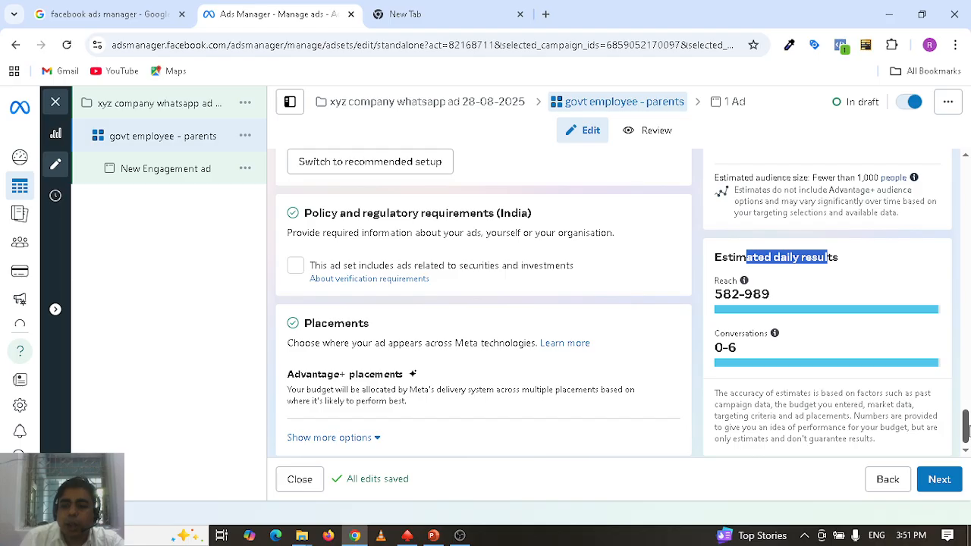
drag(968, 430, 967, 433)
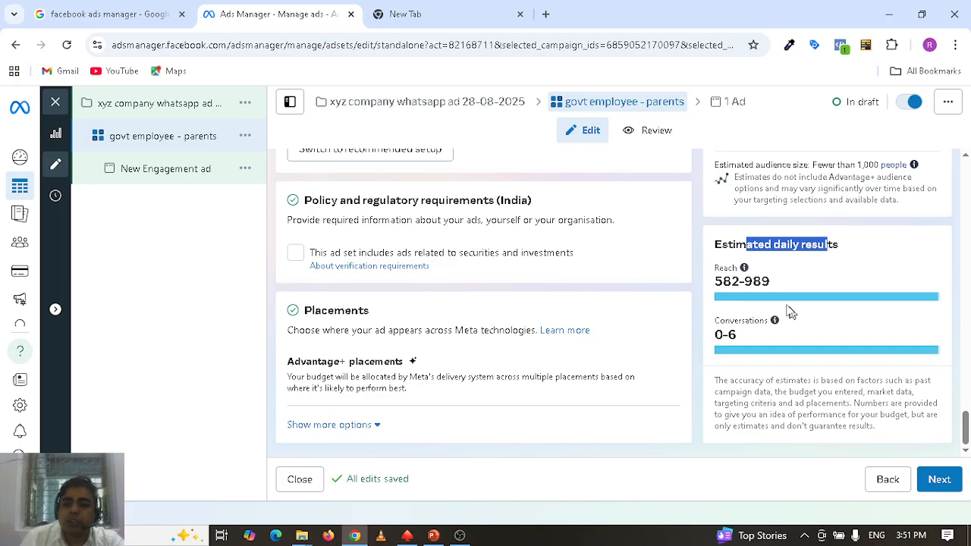
drag(771, 281, 716, 284)
drag(966, 424, 965, 413)
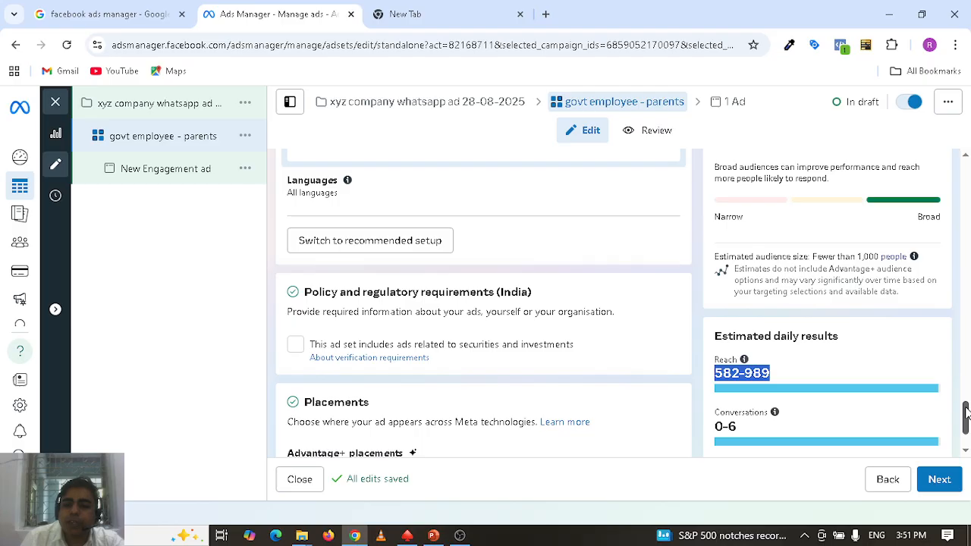
drag(746, 427, 718, 423)
drag(968, 401, 967, 413)
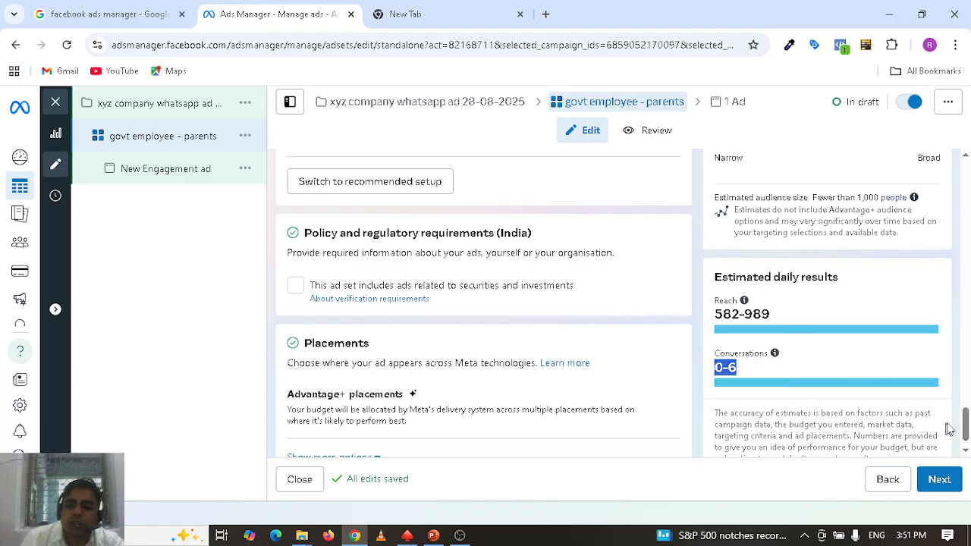
drag(967, 421, 968, 366)
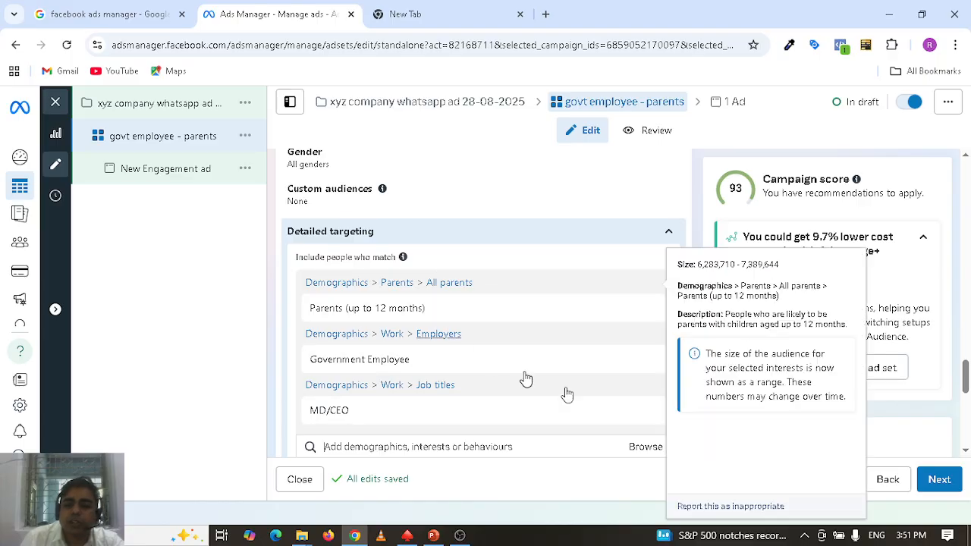
drag(968, 370, 968, 425)
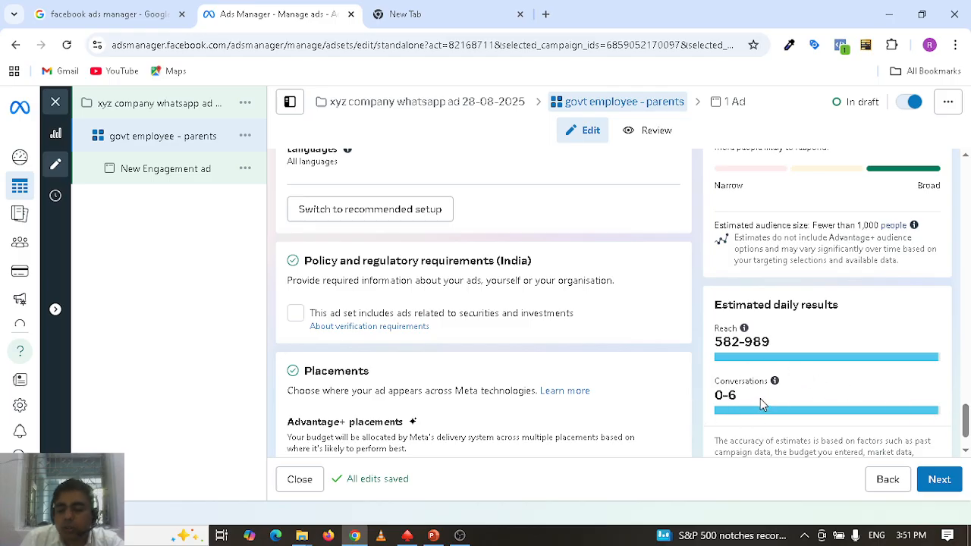
drag(968, 419, 966, 383)
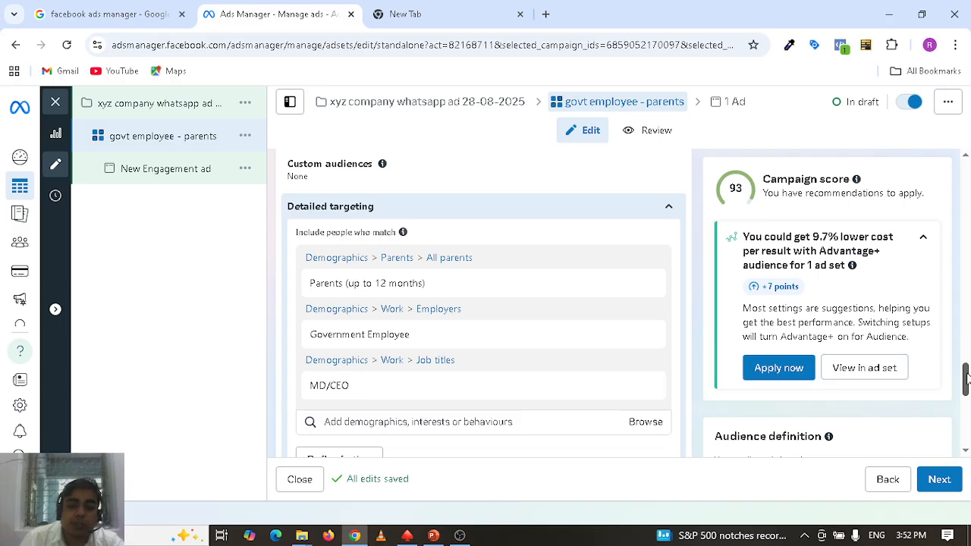
drag(966, 380, 965, 438)
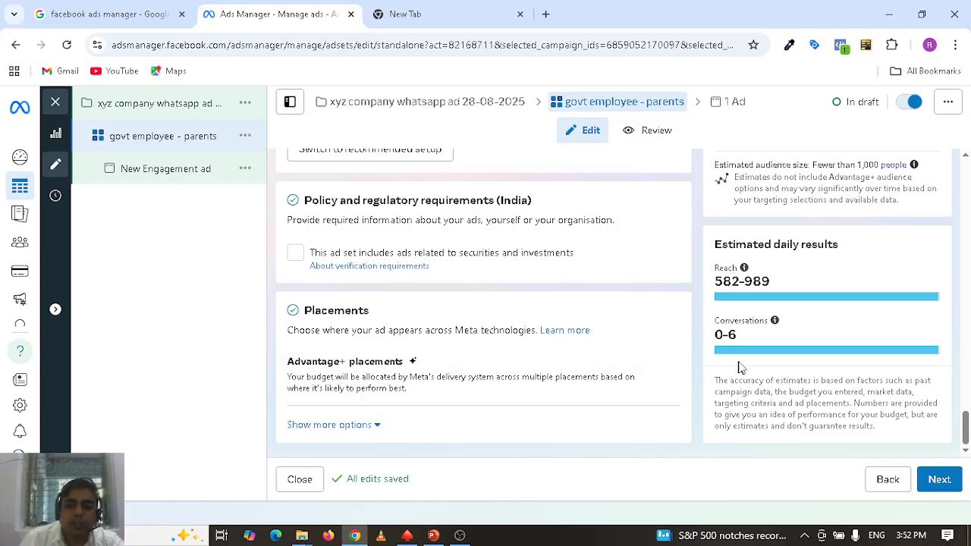
Continue from the ad set to its ad and rename the ad as Image
click(941, 479)
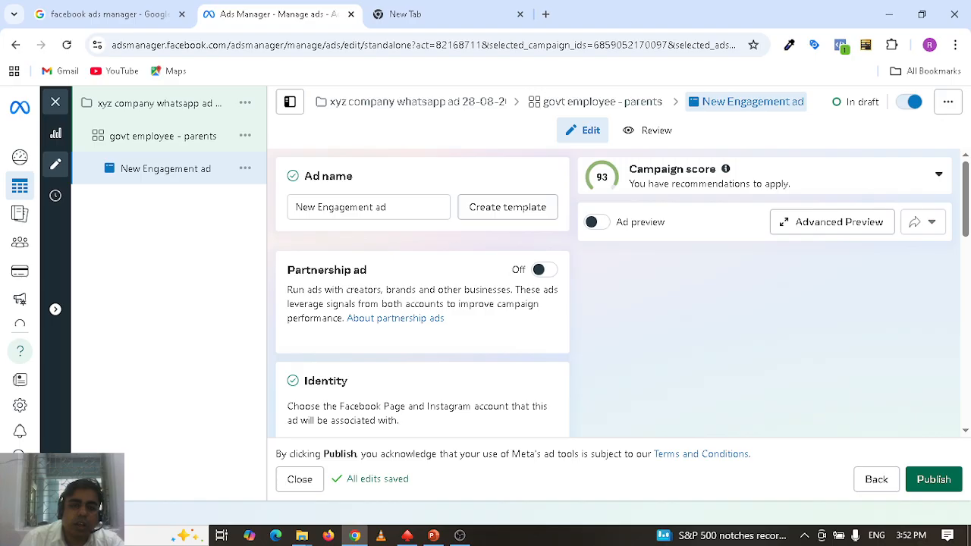
triple_click(362, 208)
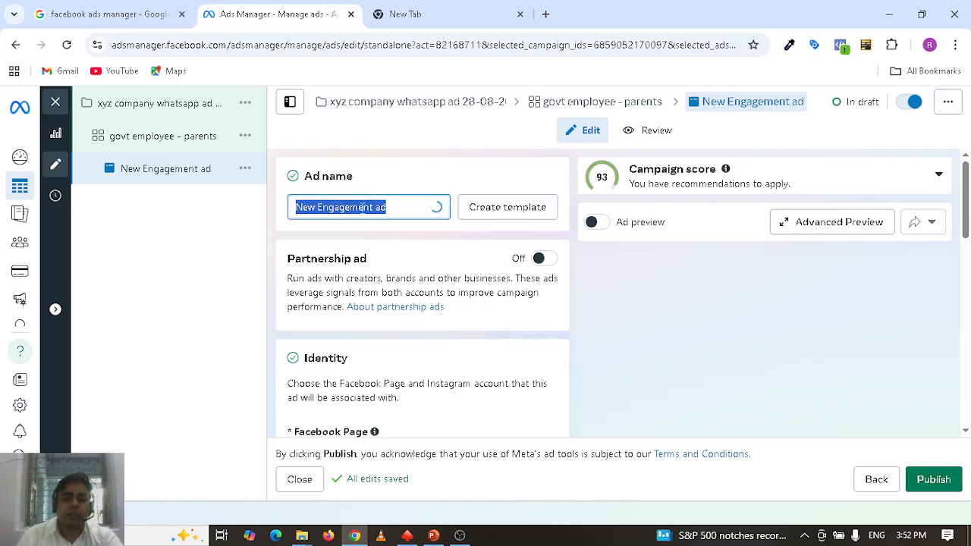
text(Image)
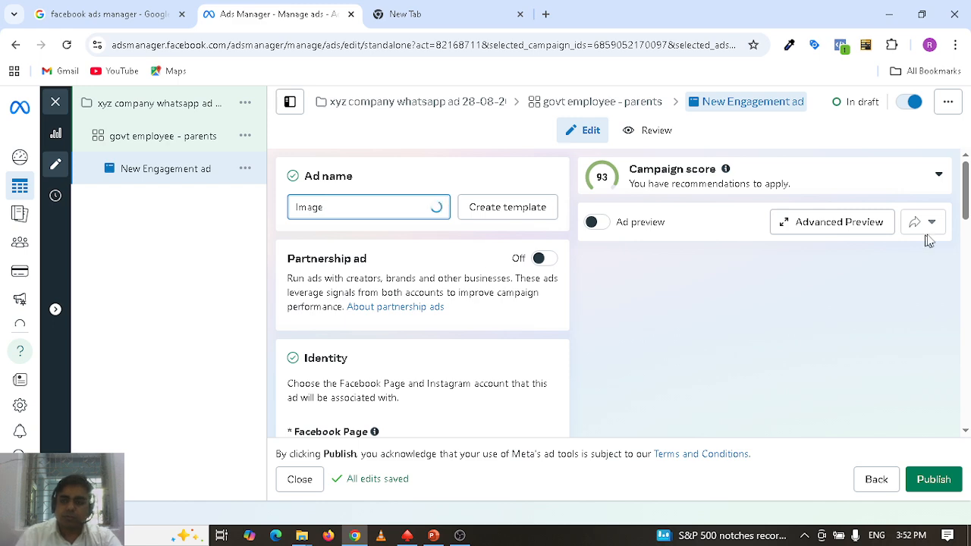
Check the ad's identity and format settings, and turn off multi-advertiser ads
drag(967, 197, 970, 252)
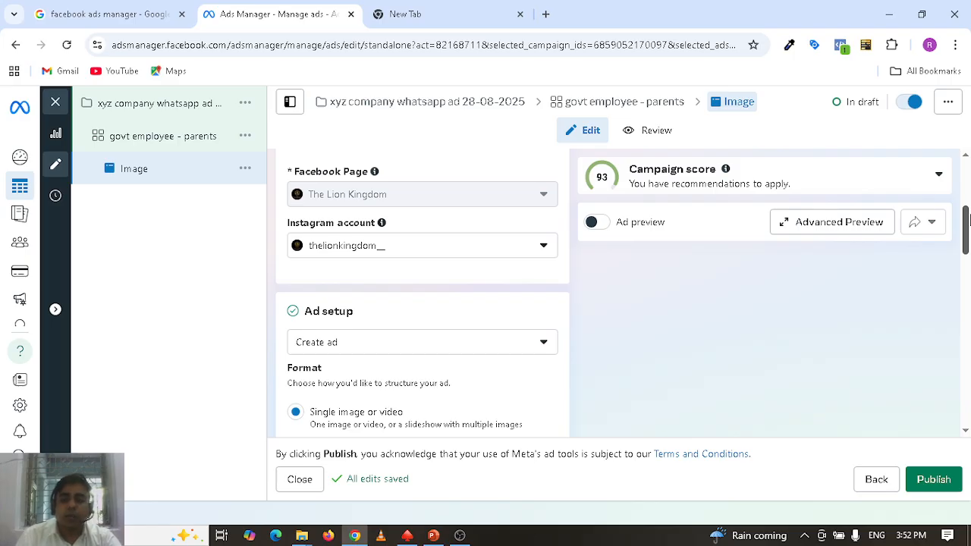
drag(968, 220, 968, 258)
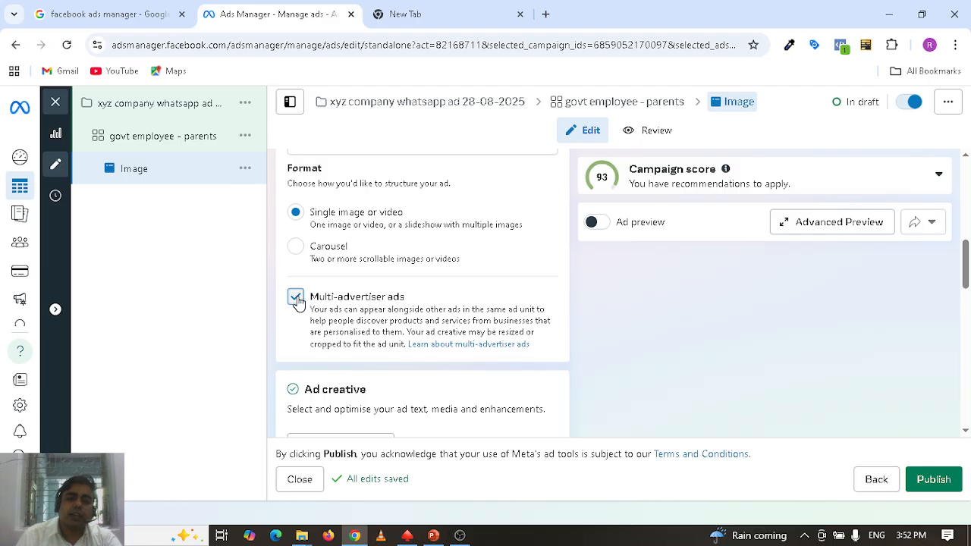
click(349, 301)
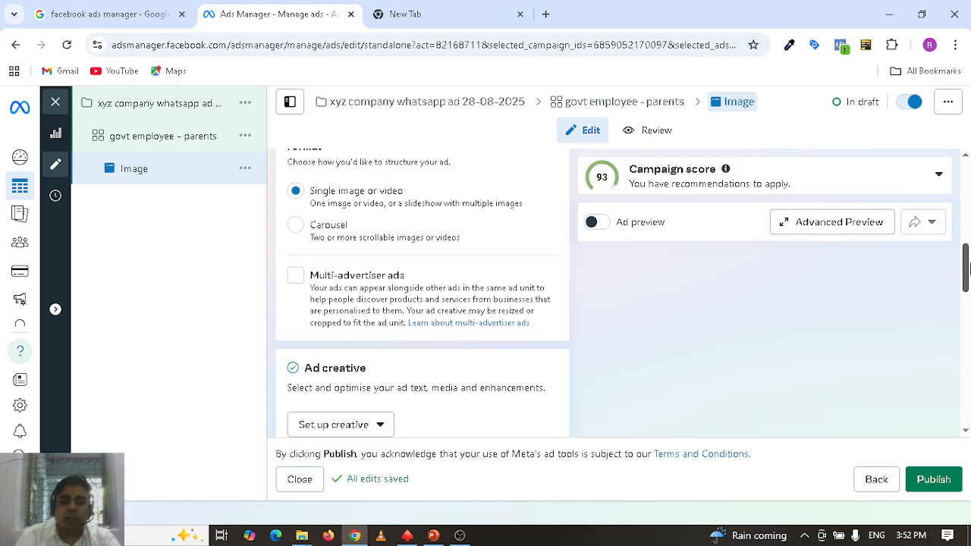
Set up the ad creative as an image ad and upload the "competitior Plot Ad" image from the Image Sample folder
drag(968, 269, 968, 290)
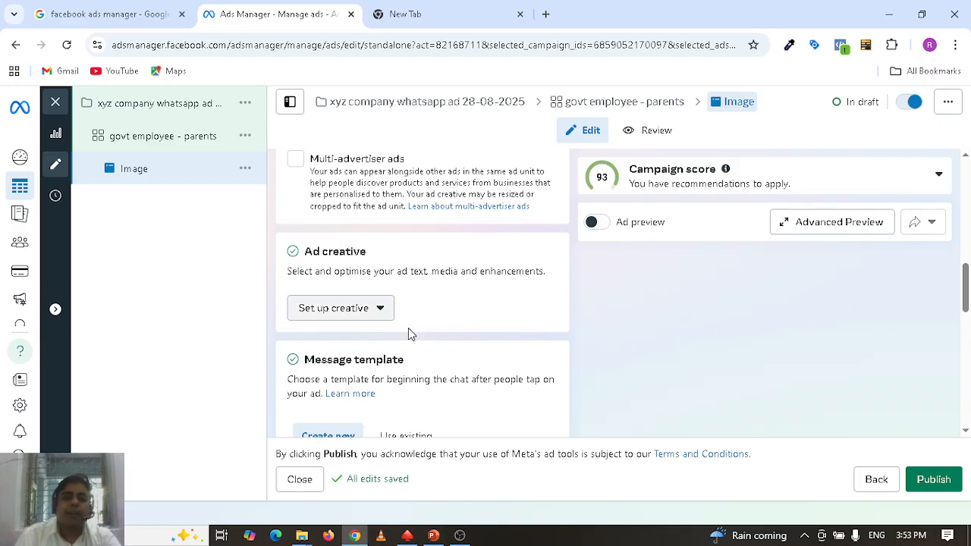
click(381, 309)
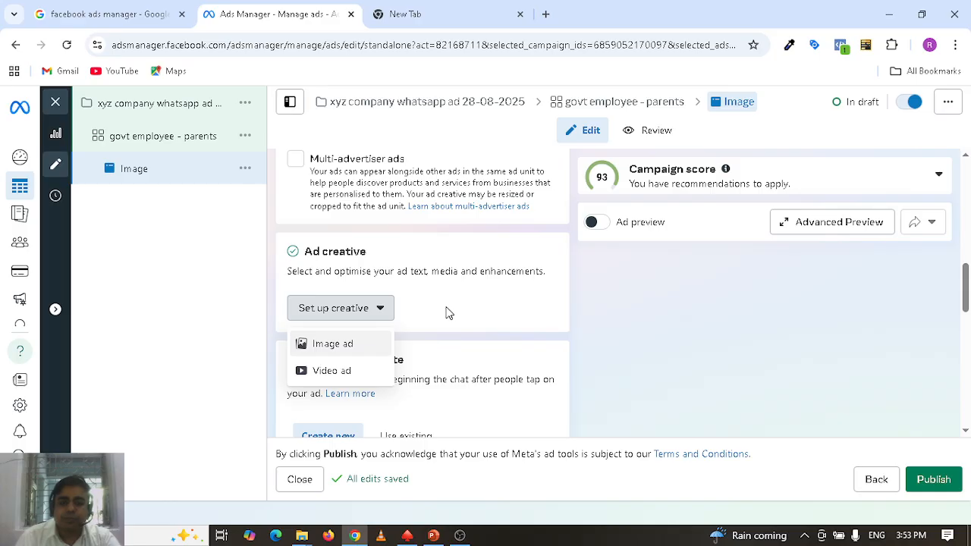
click(333, 343)
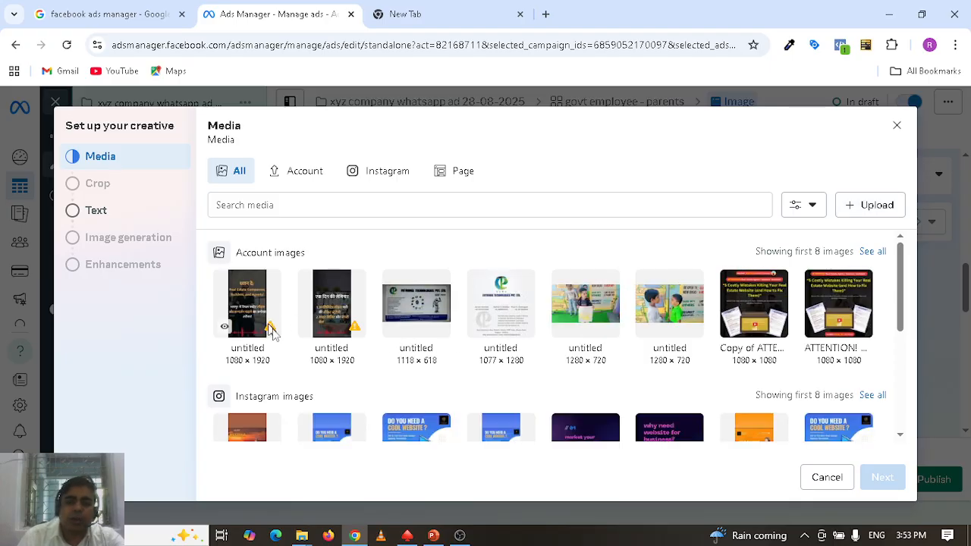
click(871, 207)
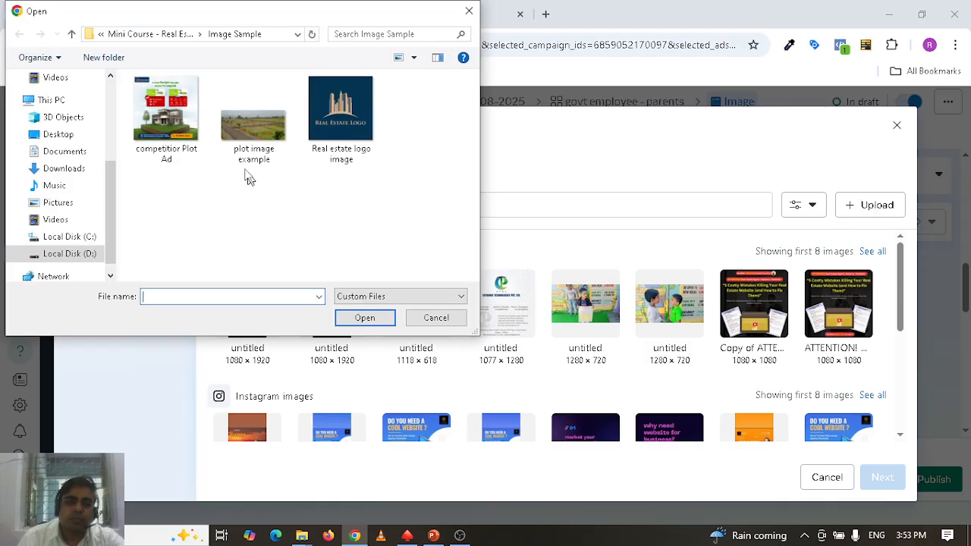
click(184, 118)
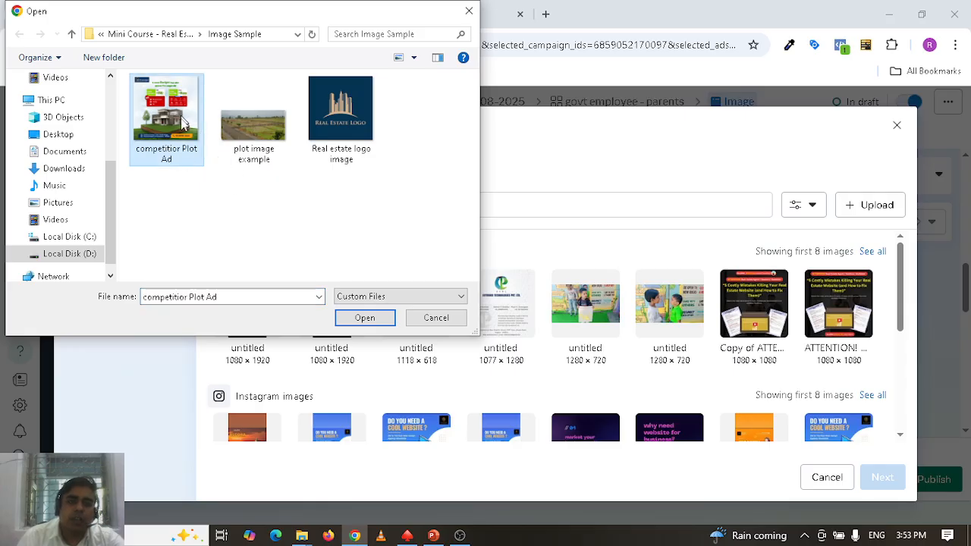
click(372, 325)
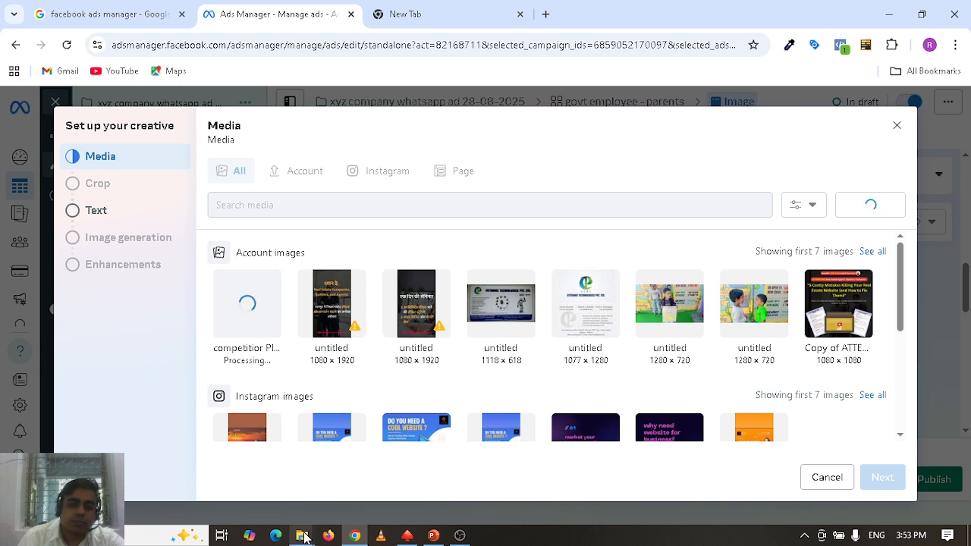
mouse_move(303, 536)
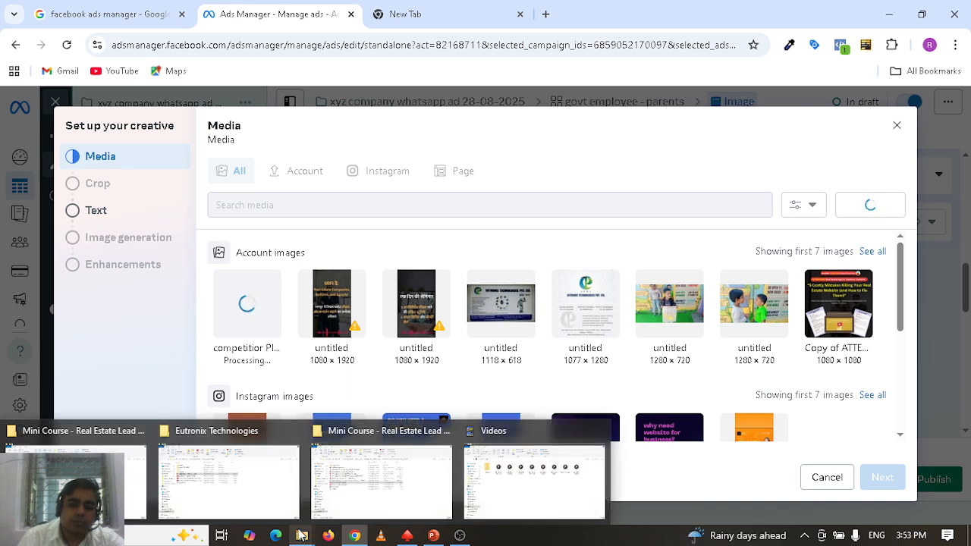
click(509, 463)
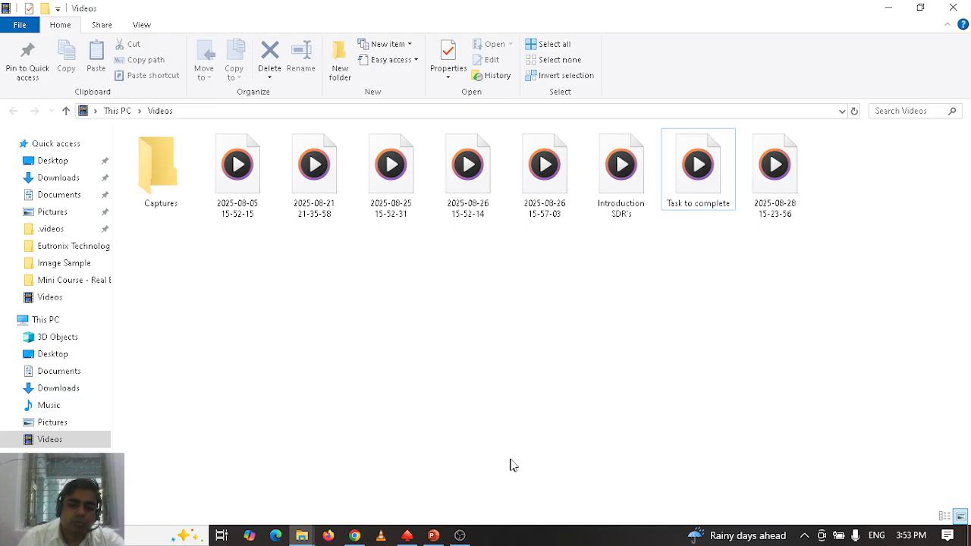
click(890, 11)
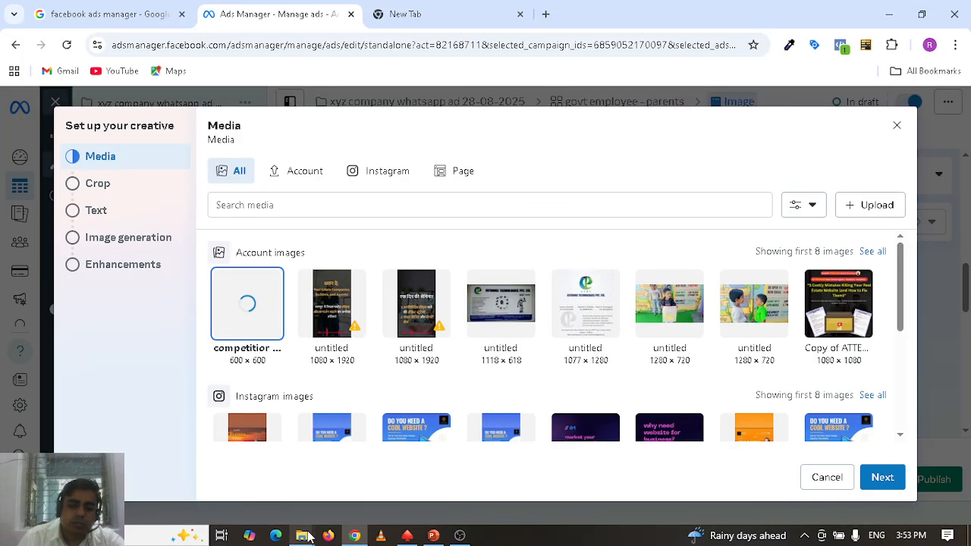
mouse_move(306, 536)
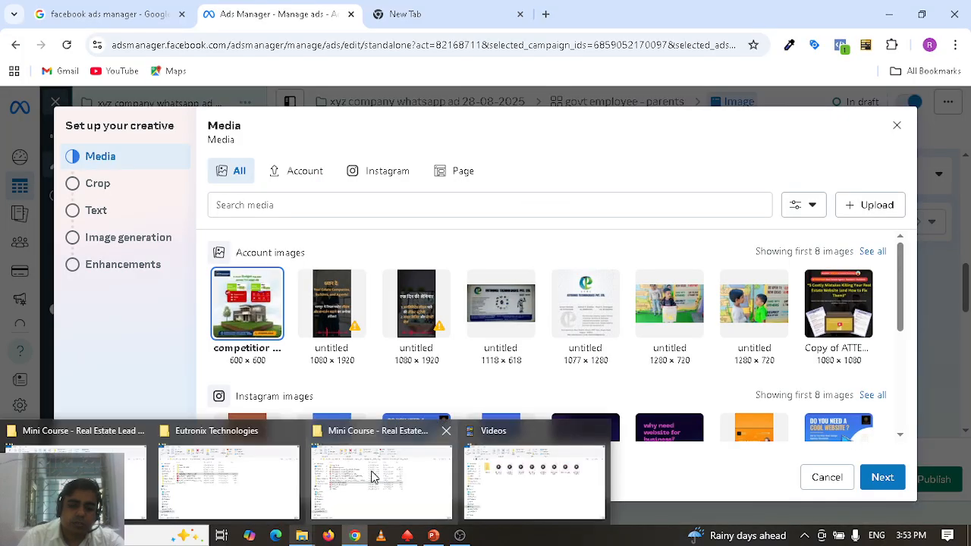
click(372, 476)
click(921, 6)
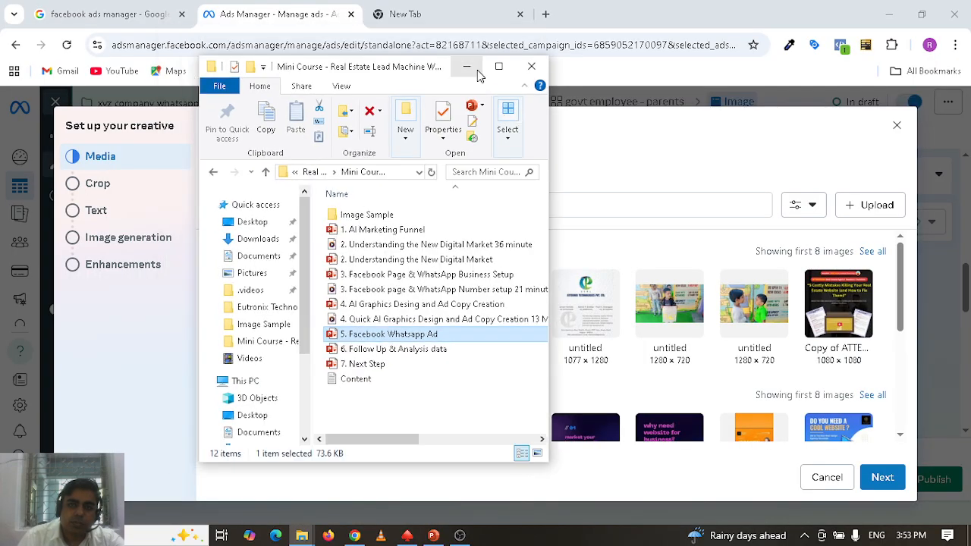
click(476, 73)
Use the uploaded "competitior Plot Ad" image as the media and set its horizontal placement crop to Original
click(234, 304)
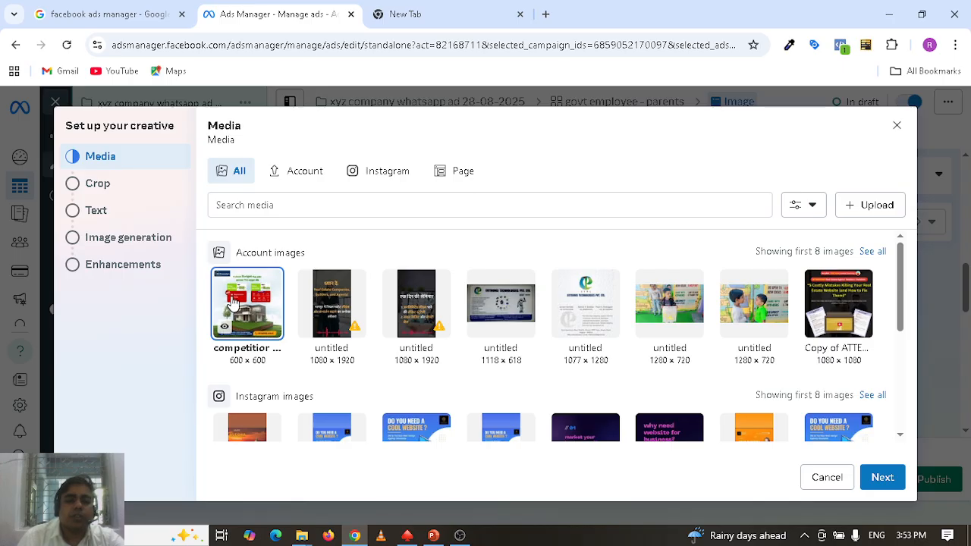
click(881, 478)
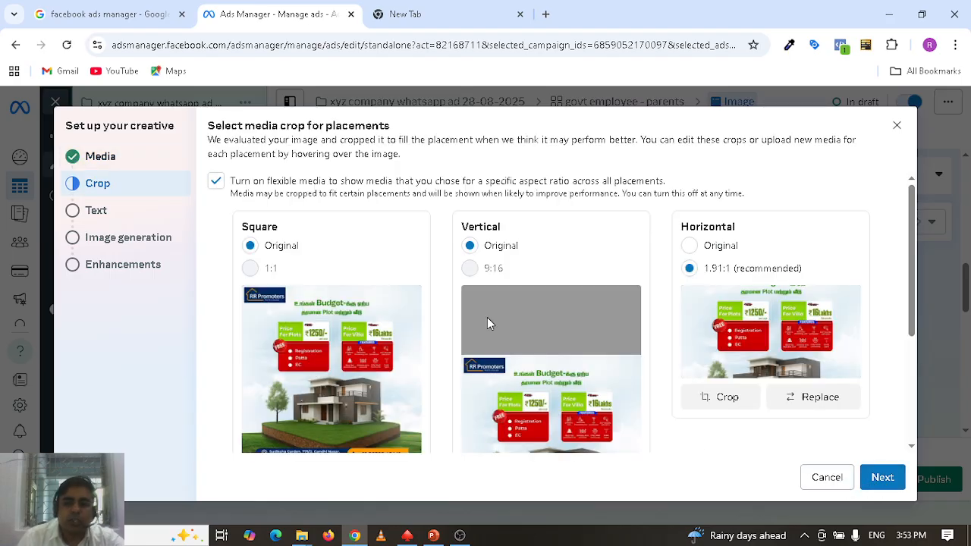
mouse_move(909, 242)
mouse_down()
mouse_move(912, 279)
mouse_move(911, 262)
mouse_up()
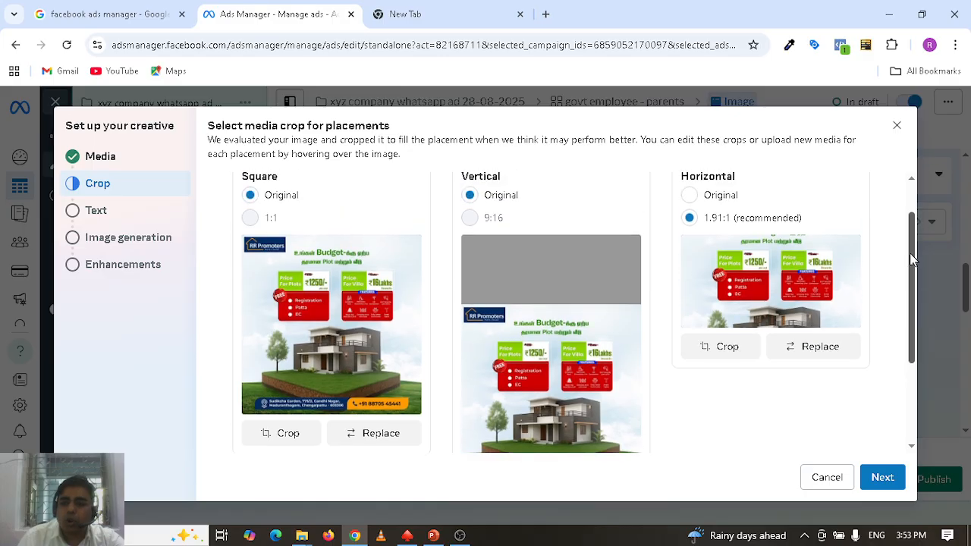
click(724, 198)
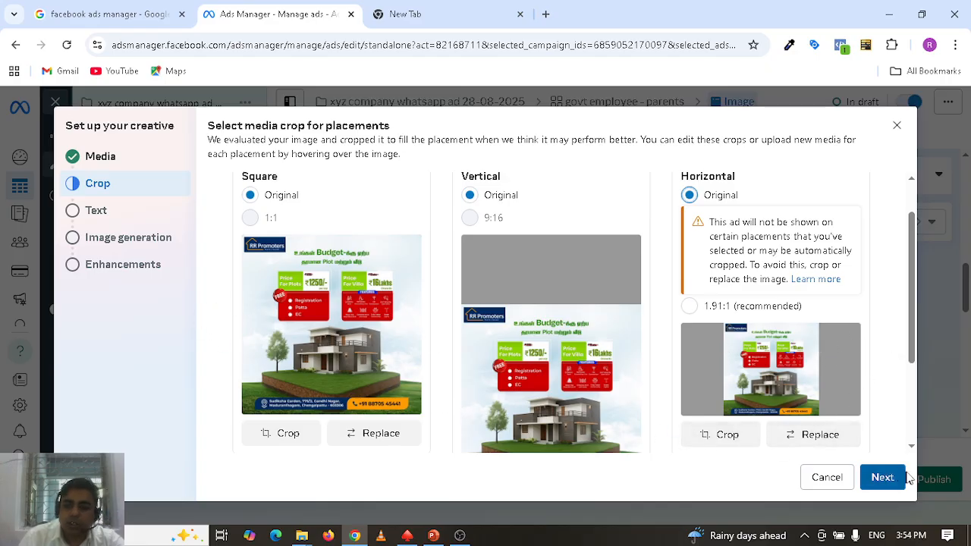
click(883, 478)
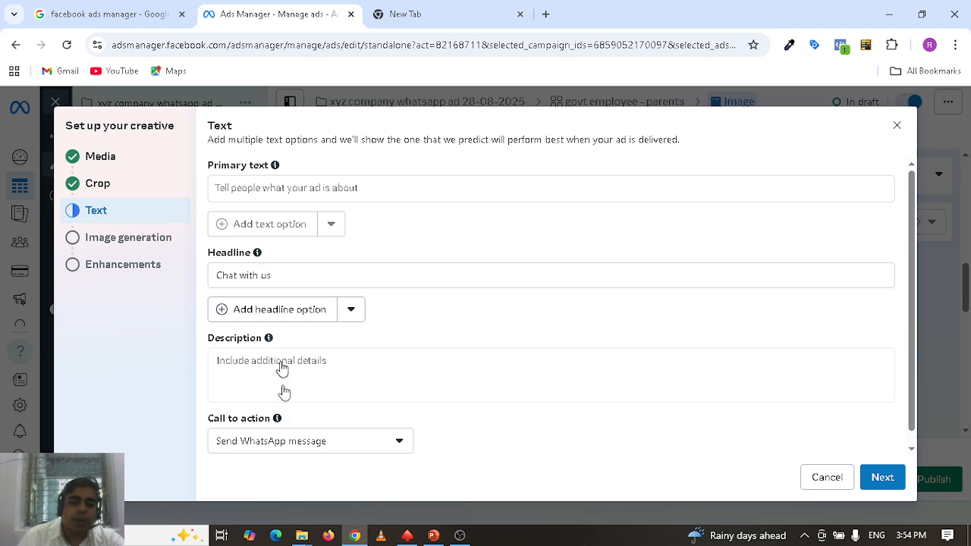
Switch to File Explorer and open the "Ad copy" text document from the Image Sample folder alongside the ad's text settings
mouse_move(302, 538)
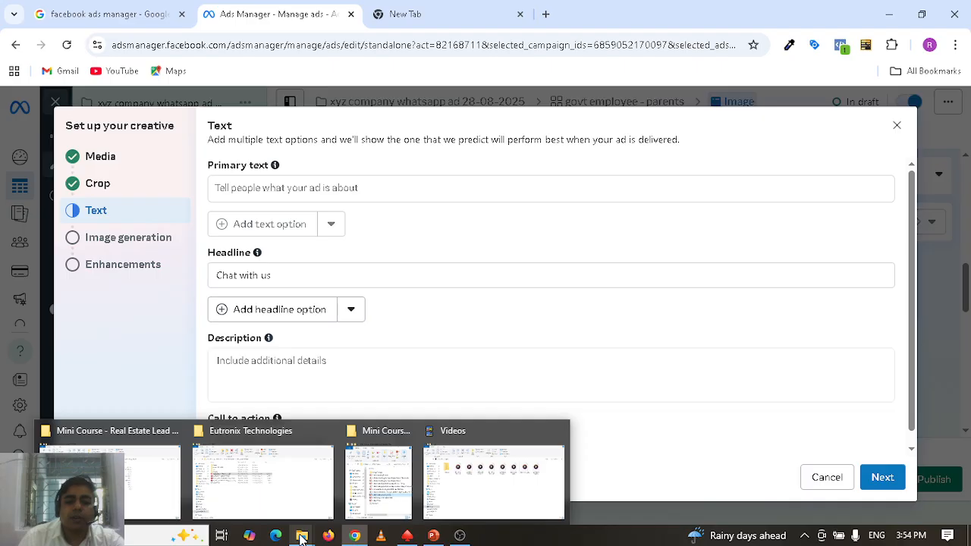
click(371, 468)
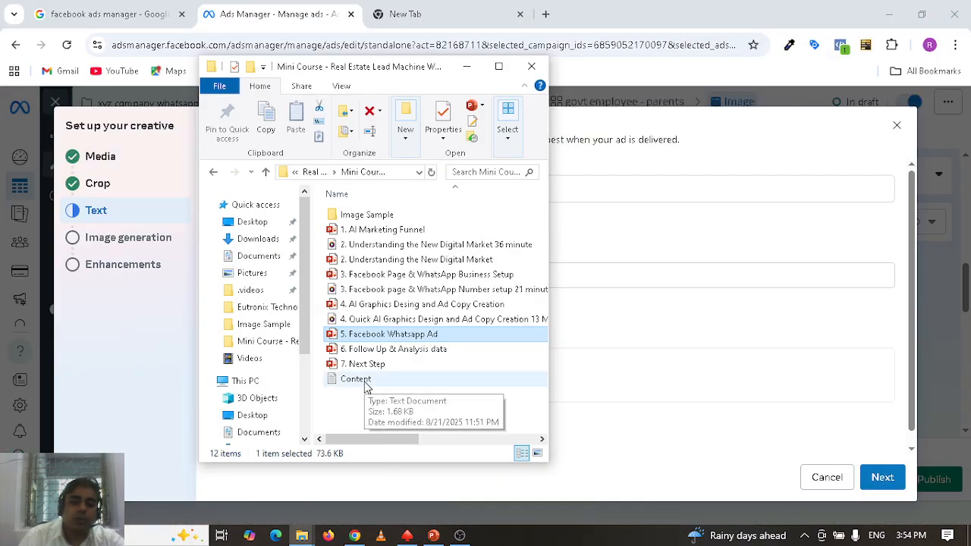
click(365, 384)
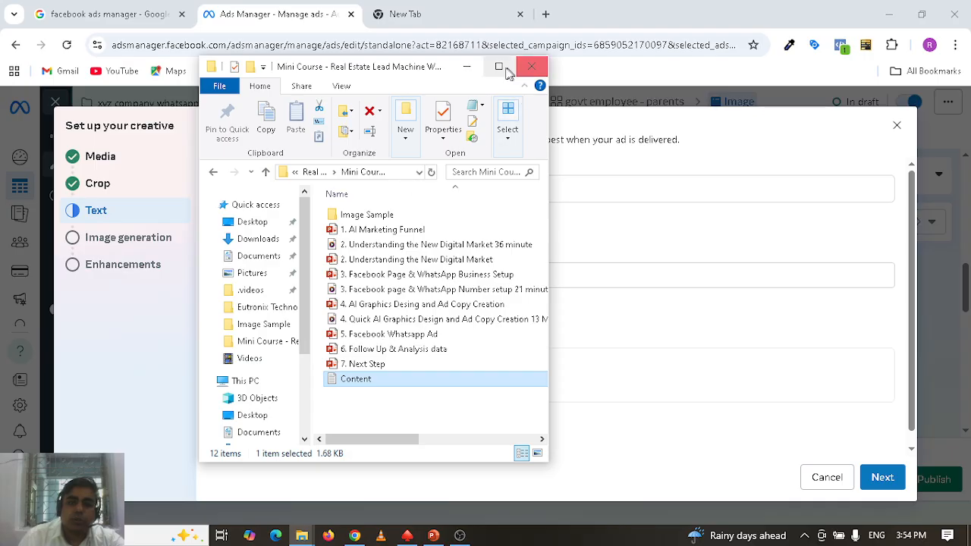
click(499, 66)
double_click(202, 155)
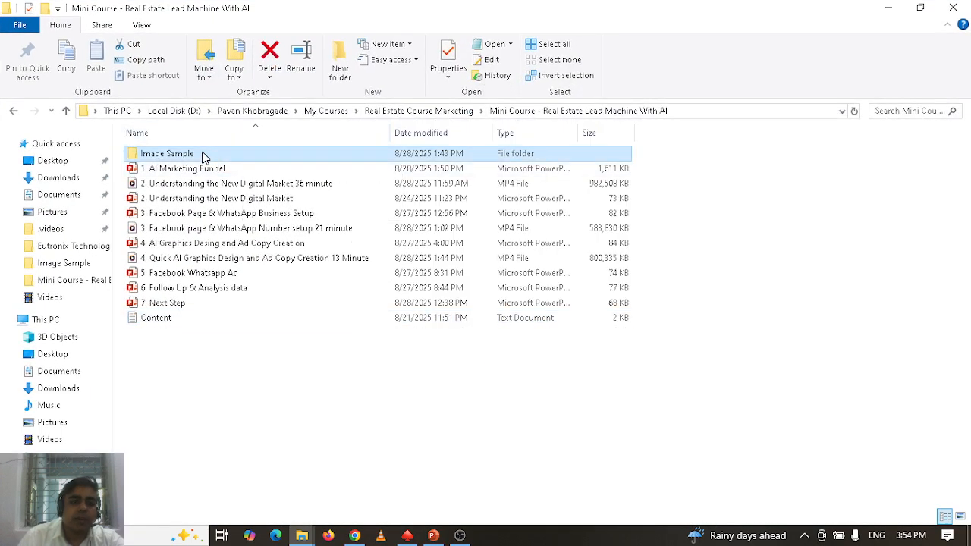
click(176, 155)
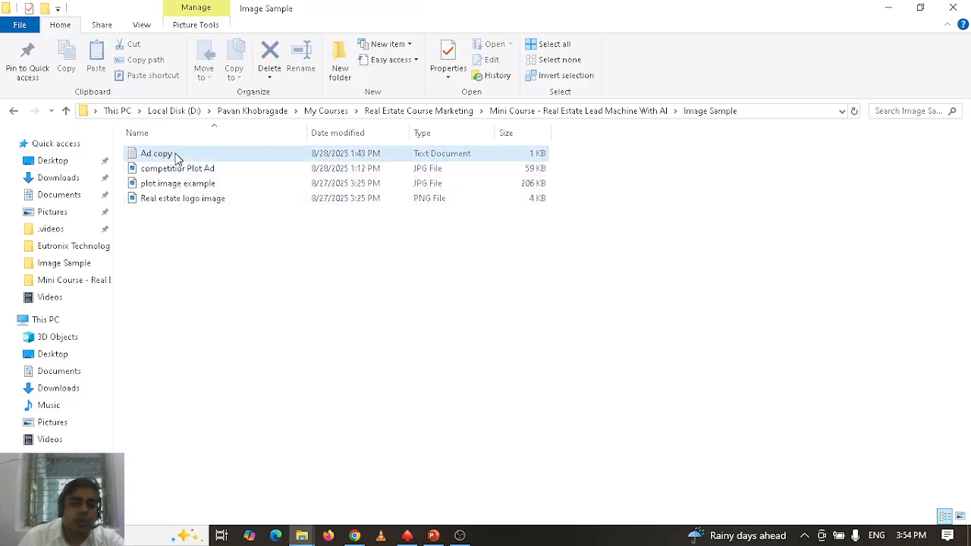
click(891, 9)
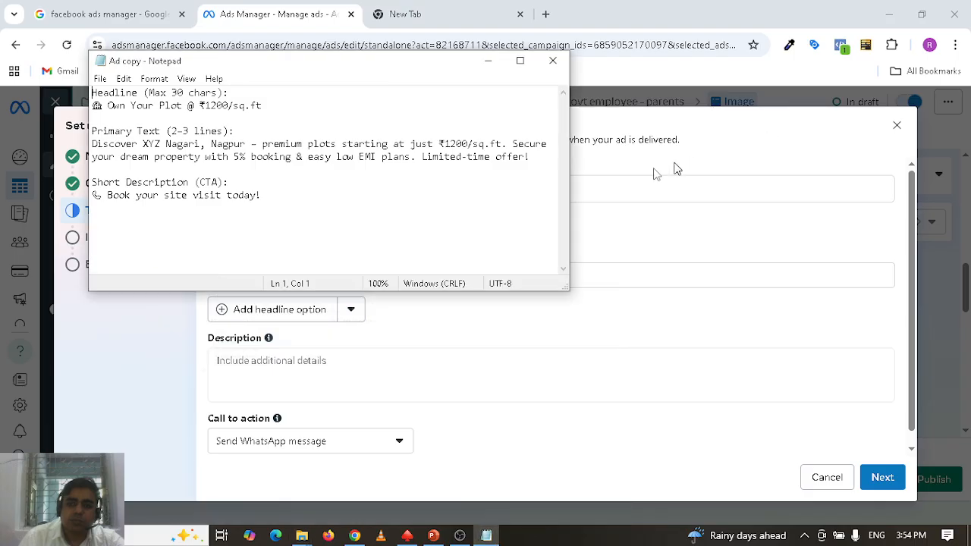
Copy the headline "Own Your Plot @ ₹1200/sq.ft" with its house emoji from the ad copy and replace the ad's headline with it
drag(263, 105, 92, 106)
right_click(95, 106)
click(131, 150)
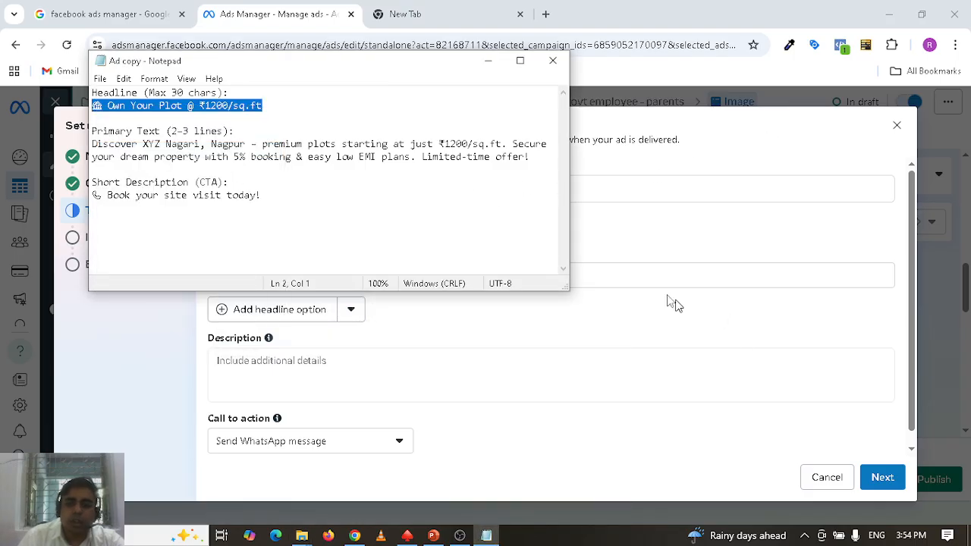
click(559, 275)
key(ctrl+a)
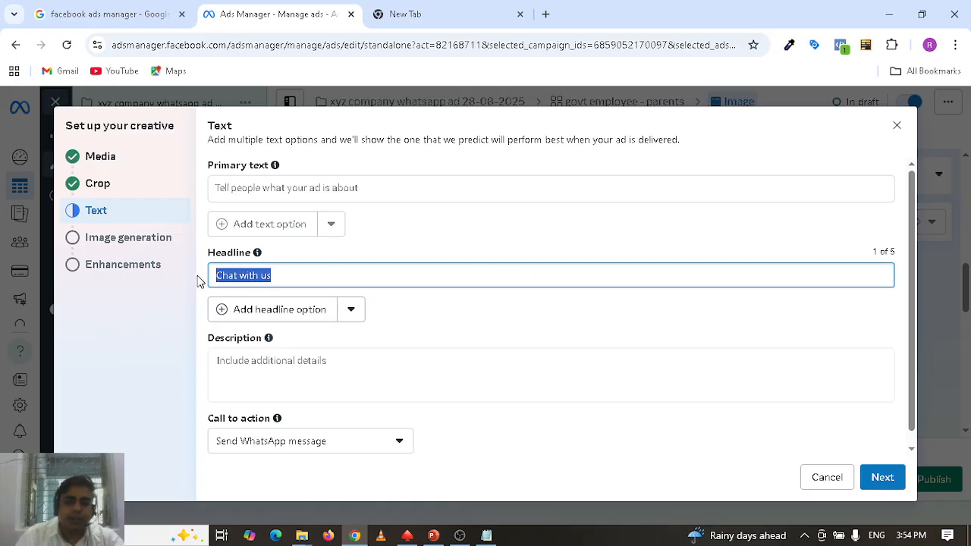
key(ctrl+v)
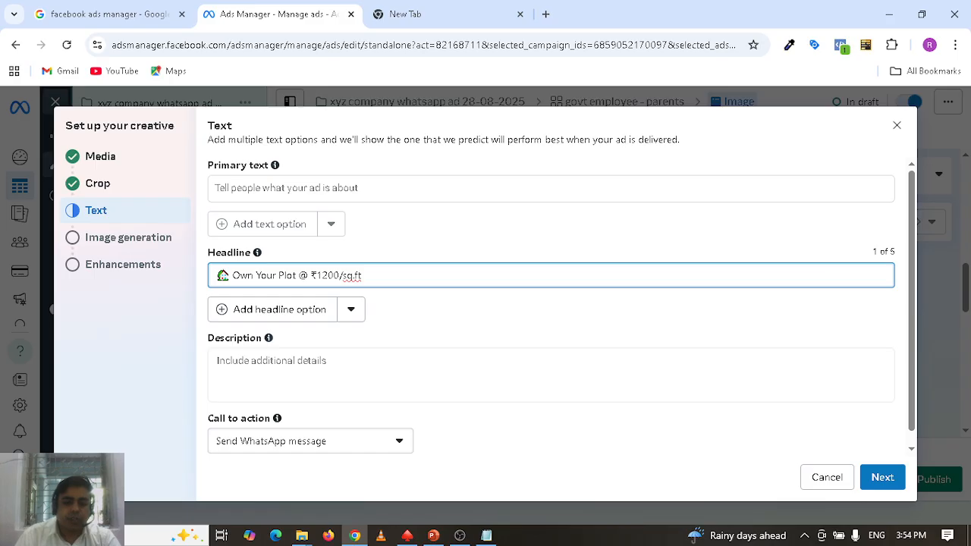
Fill the ad's primary text with the ad copy paragraph beginning "Discover XYZ Nagari, Nagpur – premium plots starting at just ₹1200/sq.ft"
click(486, 535)
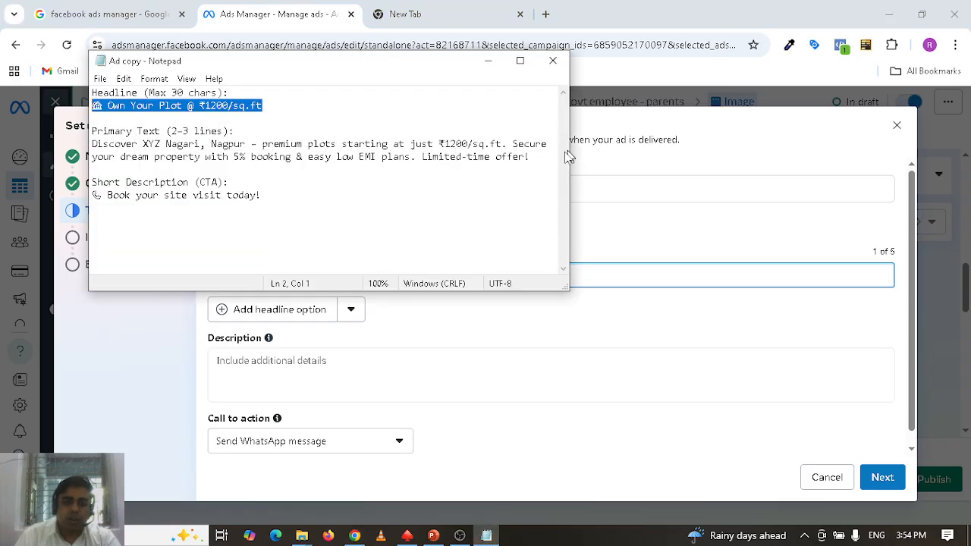
drag(531, 156, 86, 142)
click(664, 197)
click(657, 190)
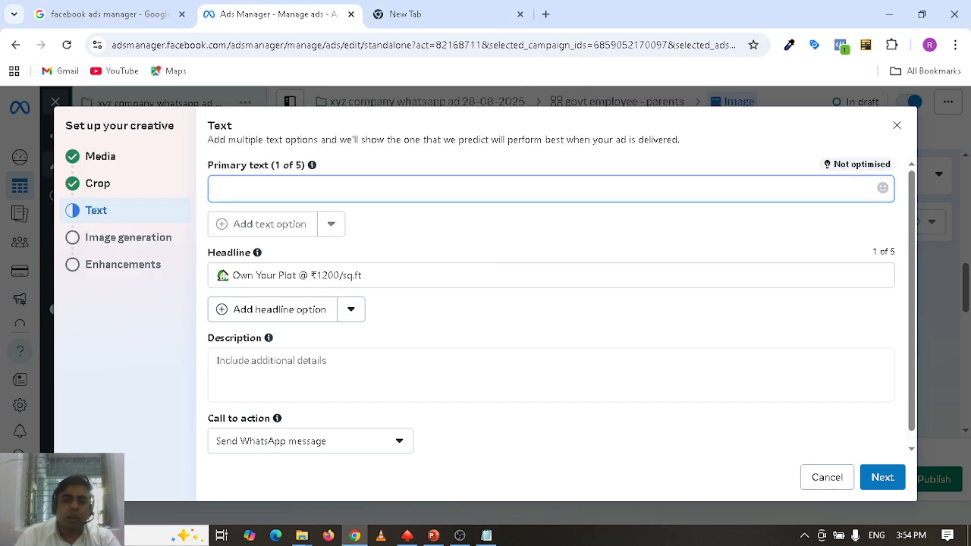
key(ctrl+v)
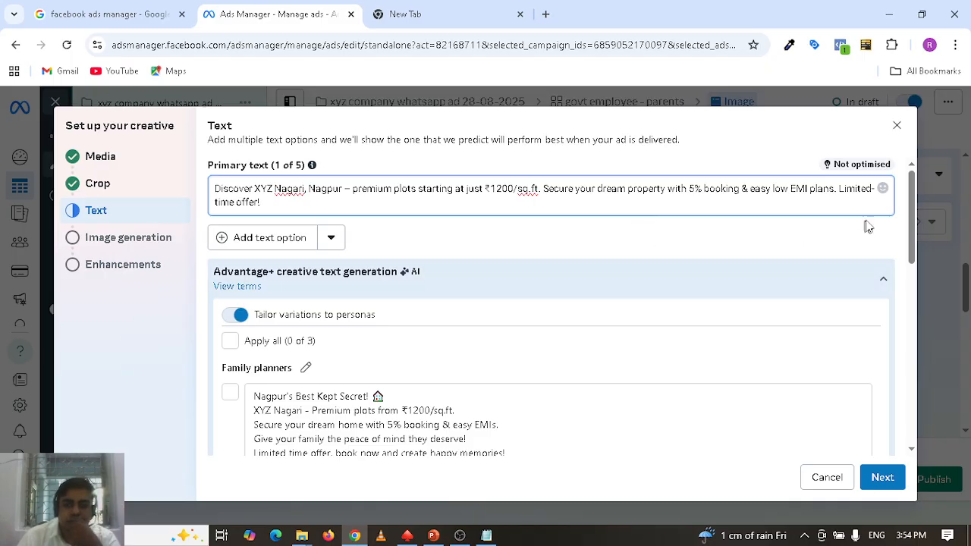
Copy the short description "Book your site visit today!" with its phone emoji from the ad copy into the ad's description
drag(912, 196, 933, 400)
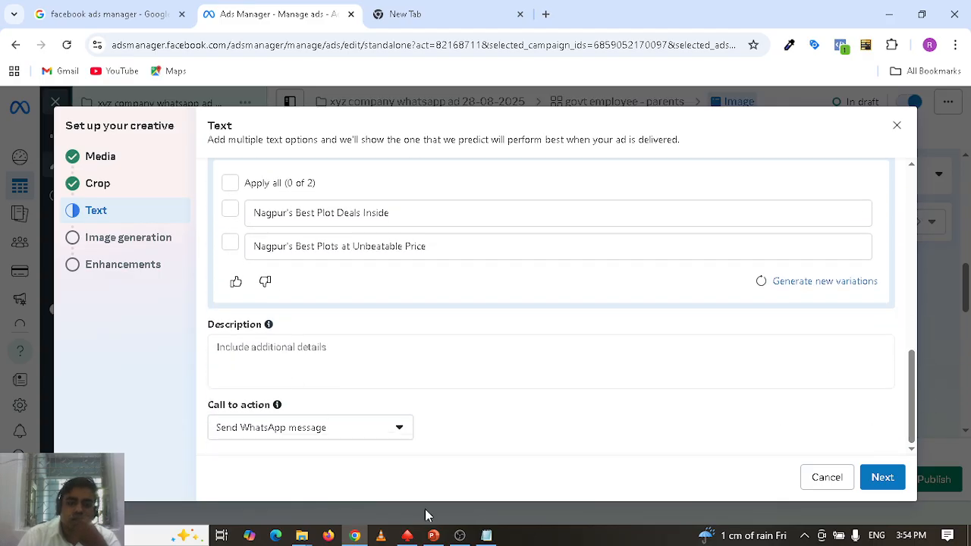
click(486, 536)
drag(279, 200, 92, 196)
right_click(122, 194)
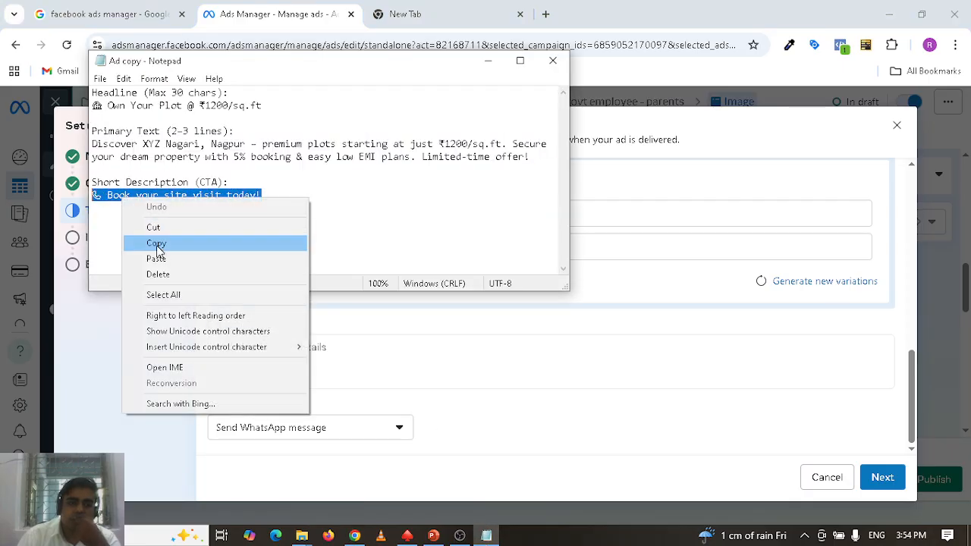
click(152, 256)
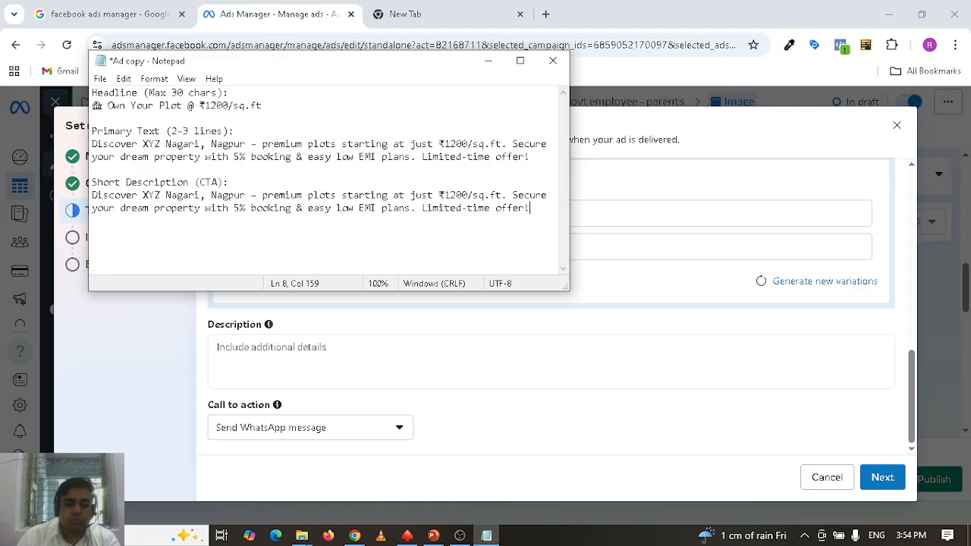
key(ctrl+z)
right_click(241, 198)
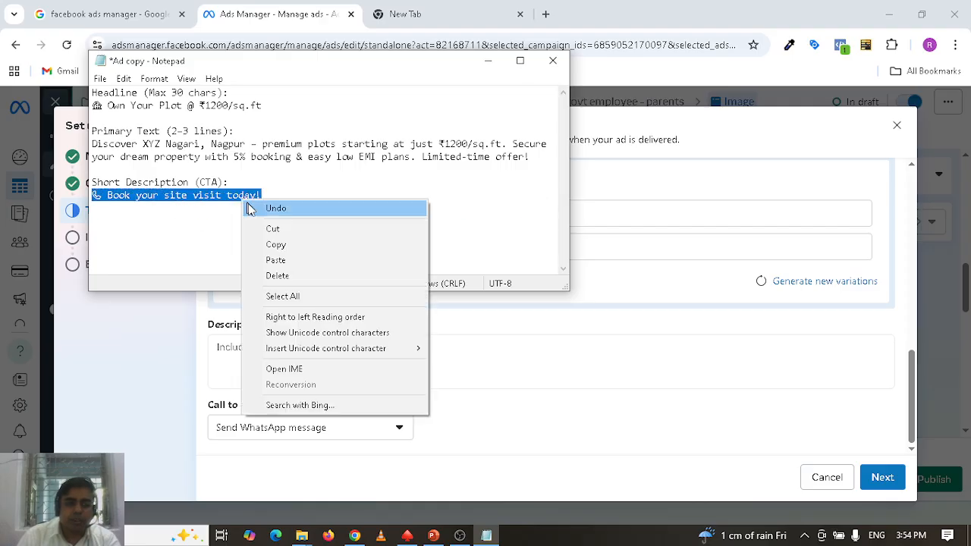
click(273, 246)
click(461, 347)
key(ctrl+v)
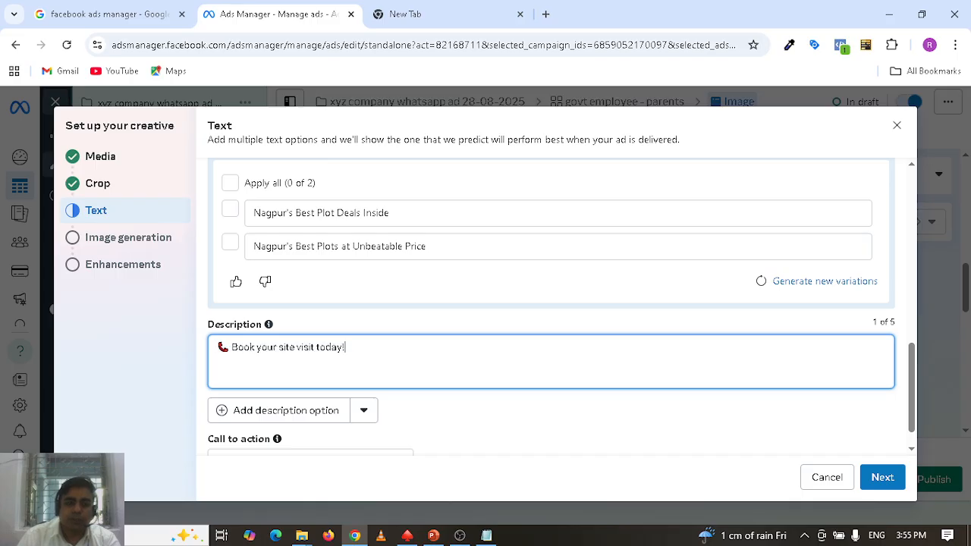
Keep the Send WhatsApp message call to action, accept the ad text and skip the AI-generated image variations
drag(912, 370, 912, 384)
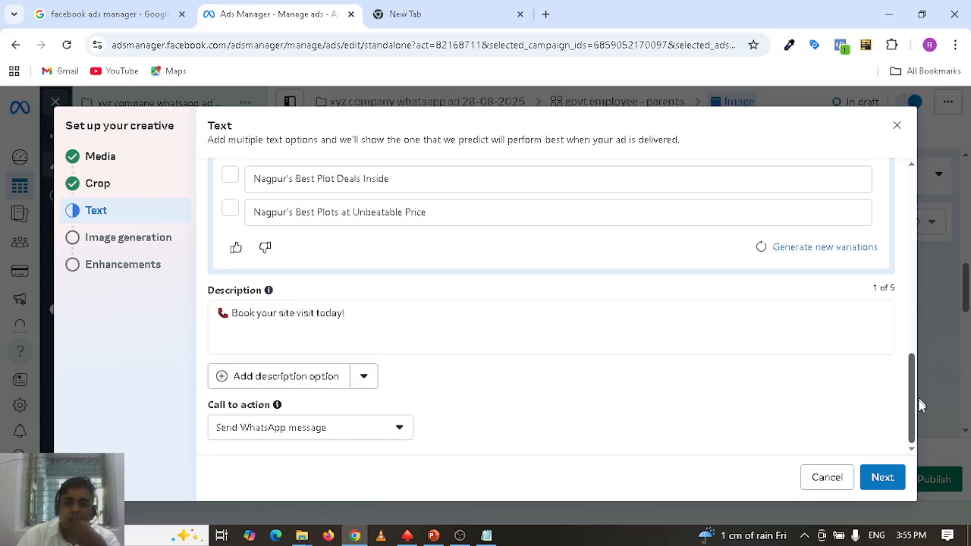
click(882, 478)
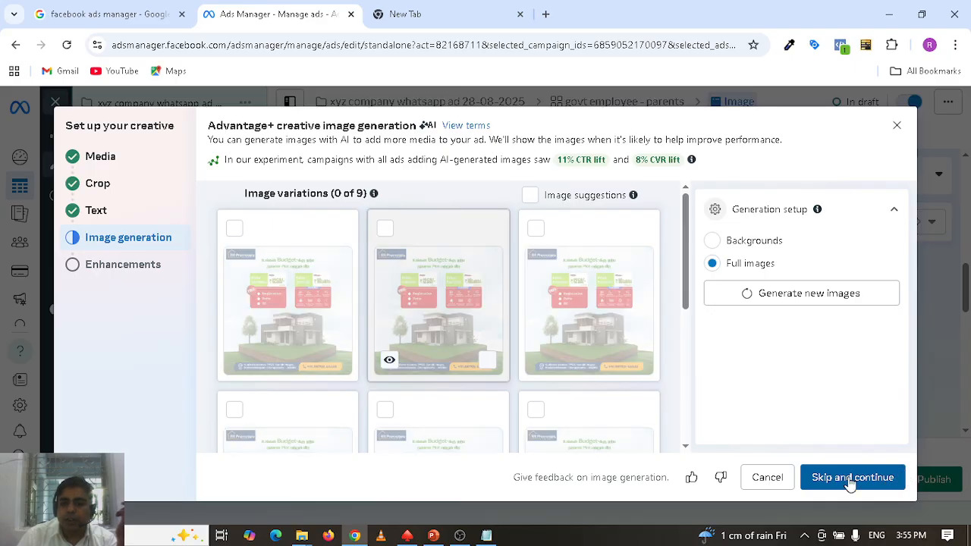
click(851, 480)
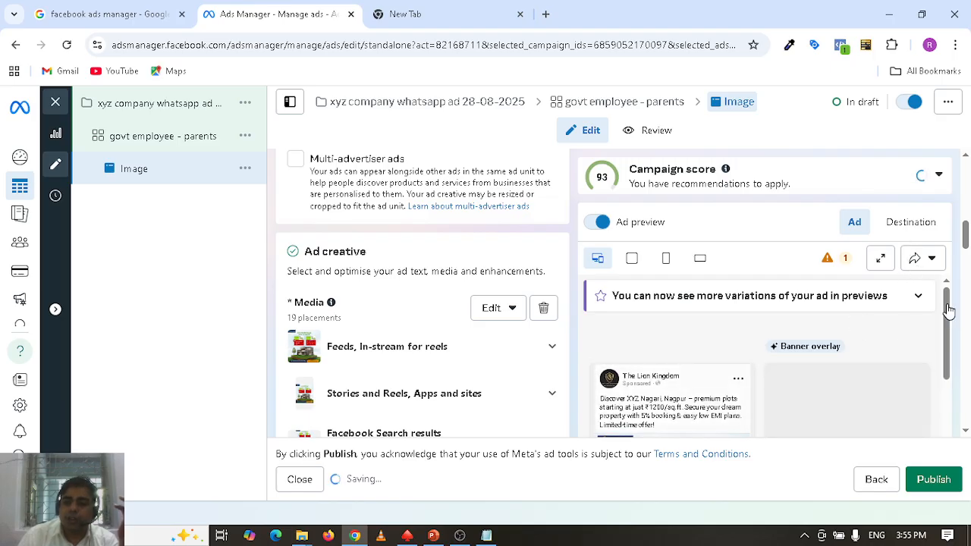
Examine the ad preview variations and the preview sharing options, and switch the ad preview off and on again
drag(948, 310, 948, 331)
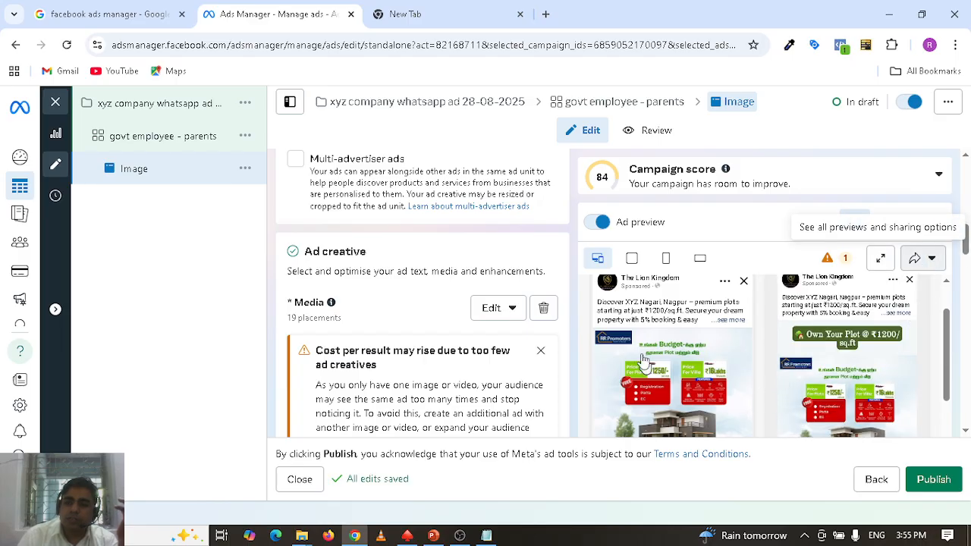
click(932, 259)
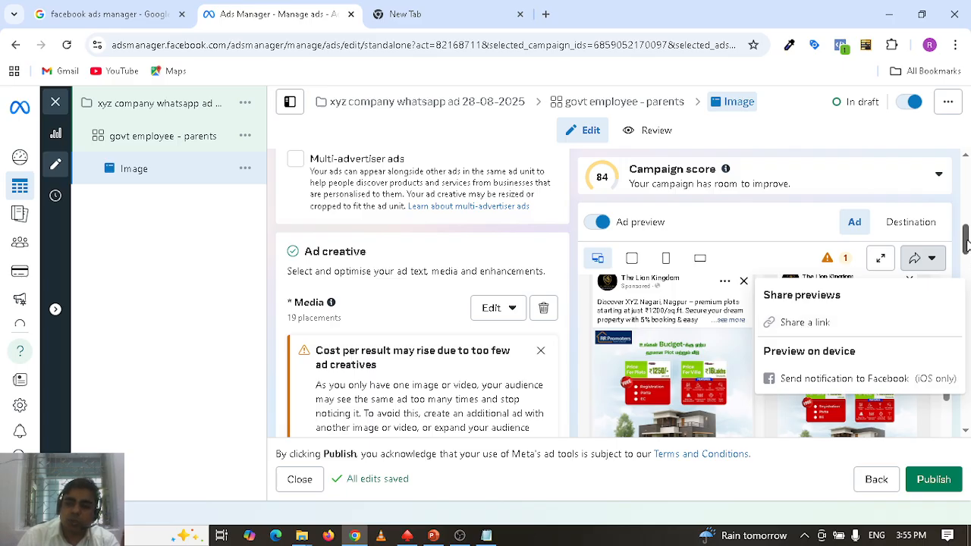
click(761, 220)
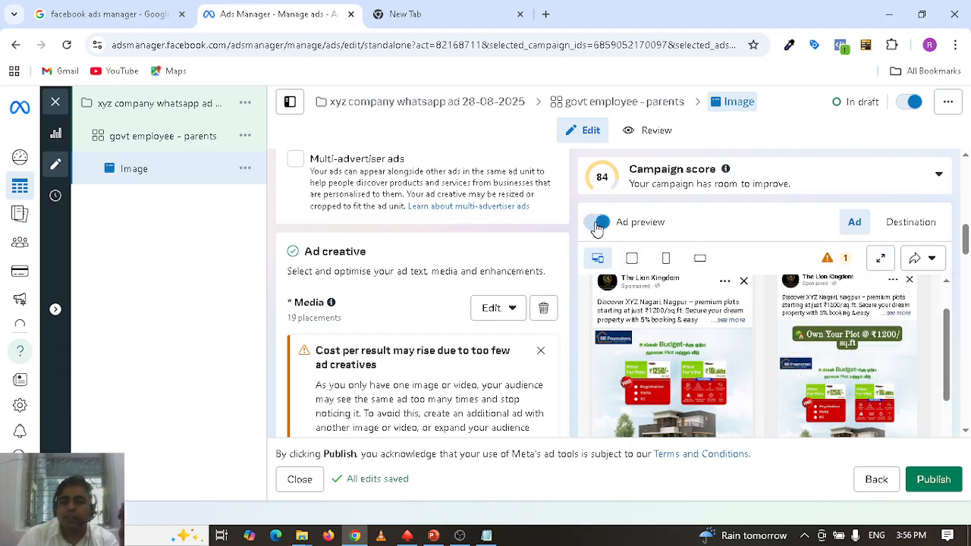
click(598, 224)
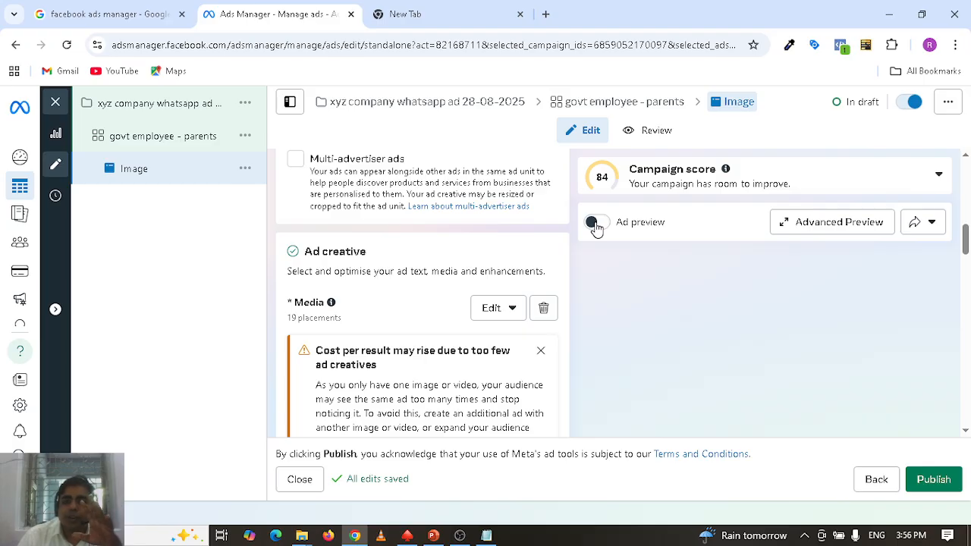
click(597, 224)
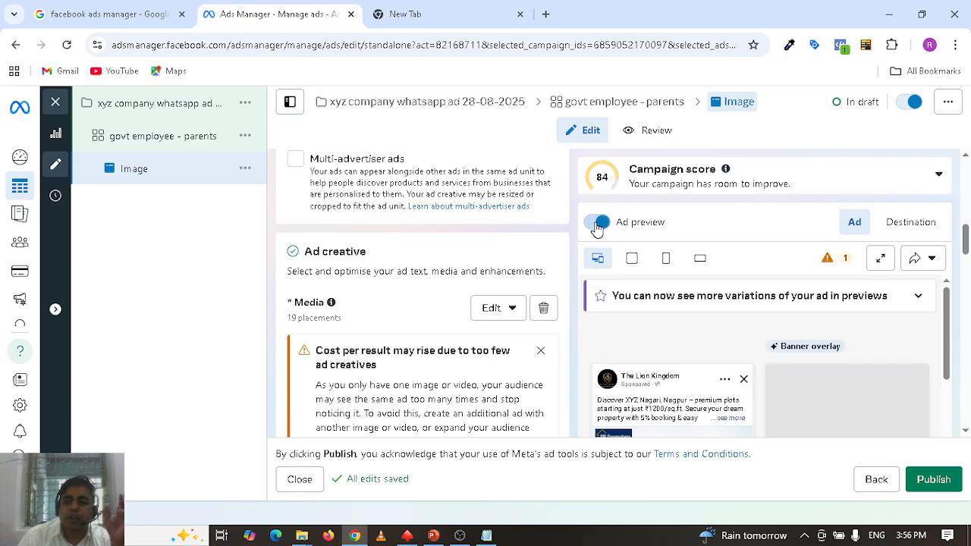
Review the ad's Facebook Feed preview and its banner overlay variation from header to WhatsApp button
click(598, 224)
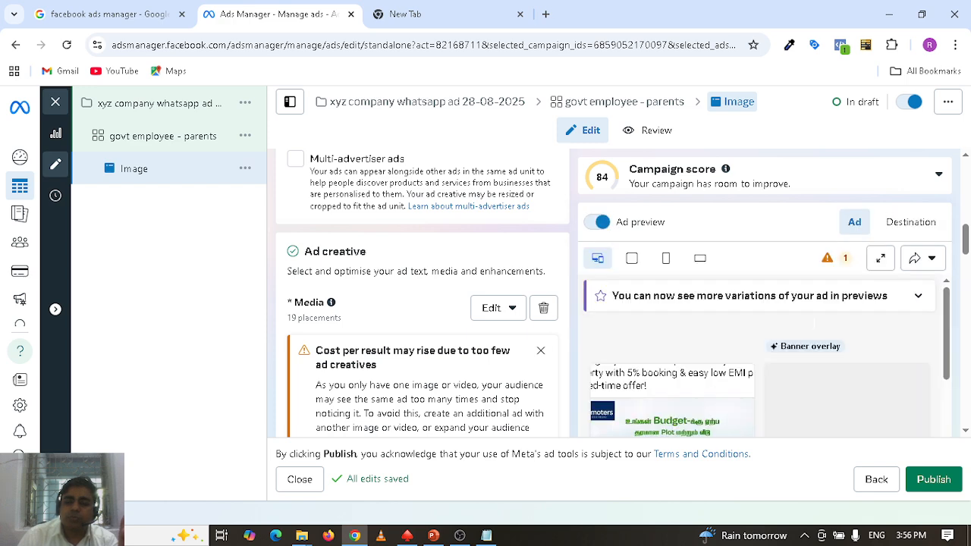
drag(949, 316, 954, 364)
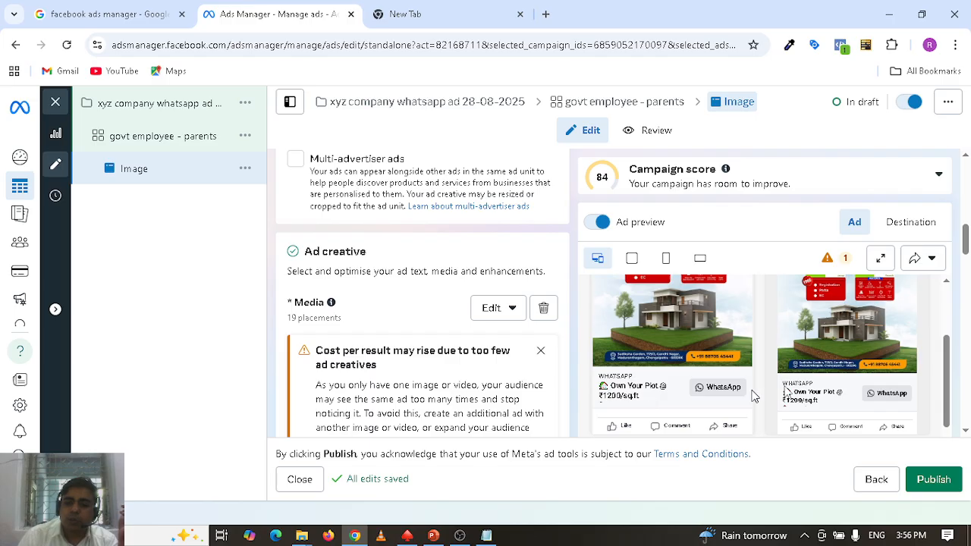
drag(941, 380, 945, 319)
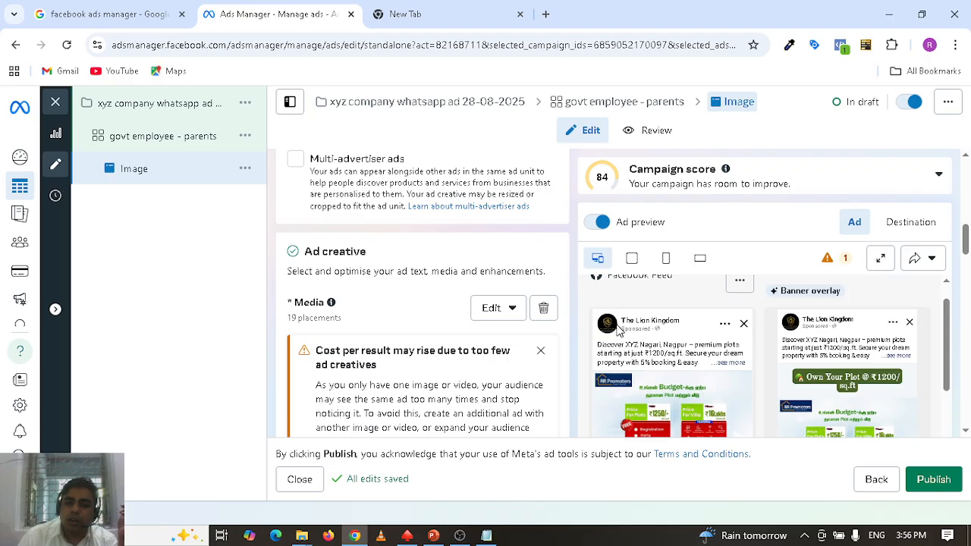
drag(955, 334, 953, 379)
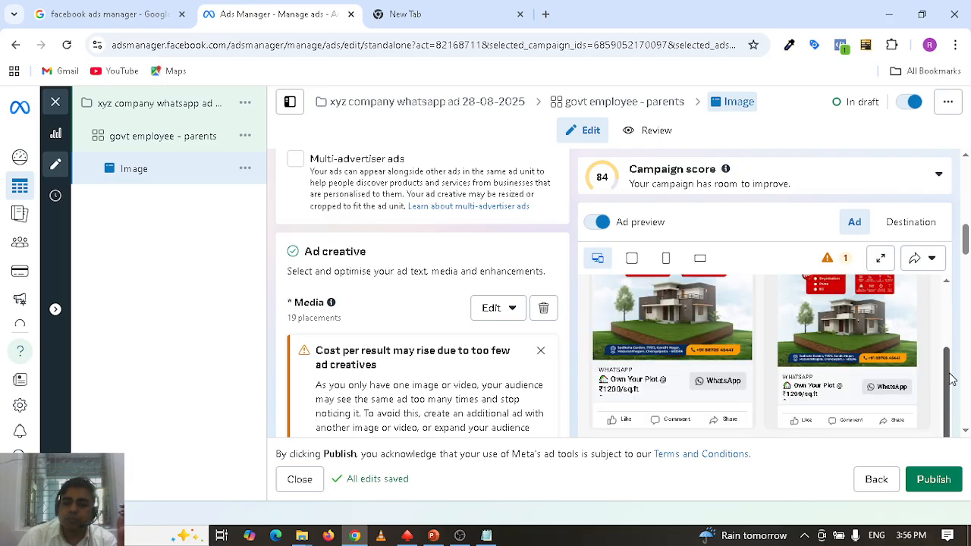
Collapse the Advantage+ creative text generation suggestions under the primary text and the headline
drag(968, 251, 970, 343)
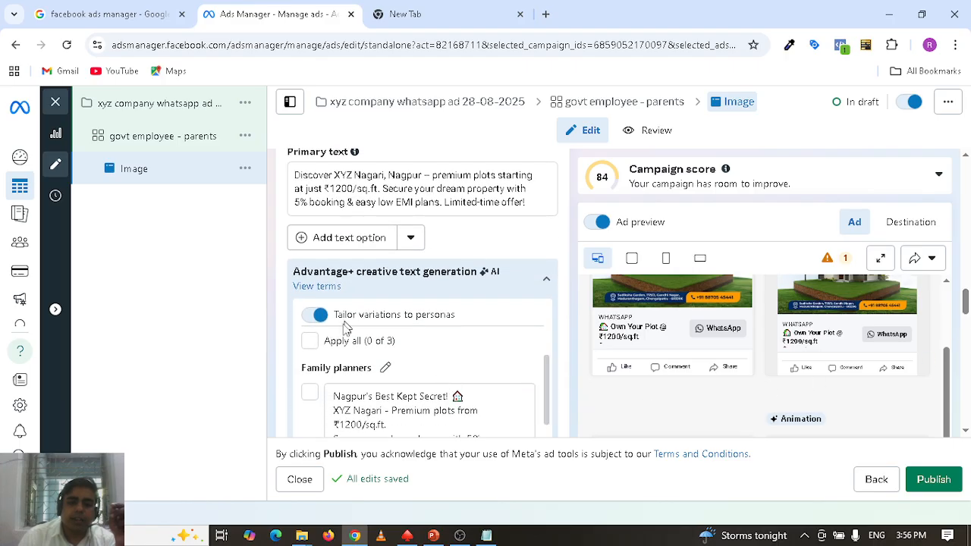
click(549, 280)
drag(967, 319, 969, 343)
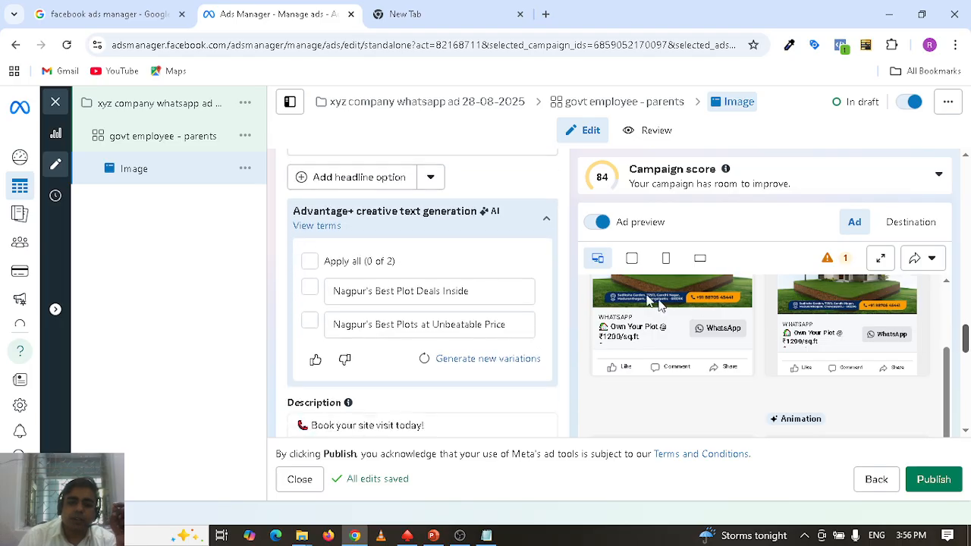
click(548, 217)
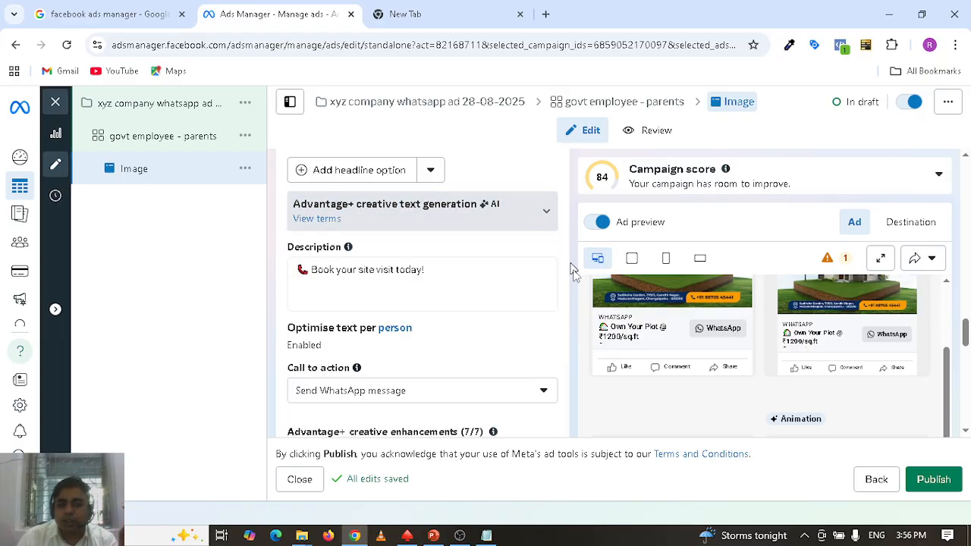
Check the call to action, creative enhancements and Start conversations message template, keep them as they are, and publish the campaign
drag(967, 336, 966, 343)
scroll(967, 344, down, 1)
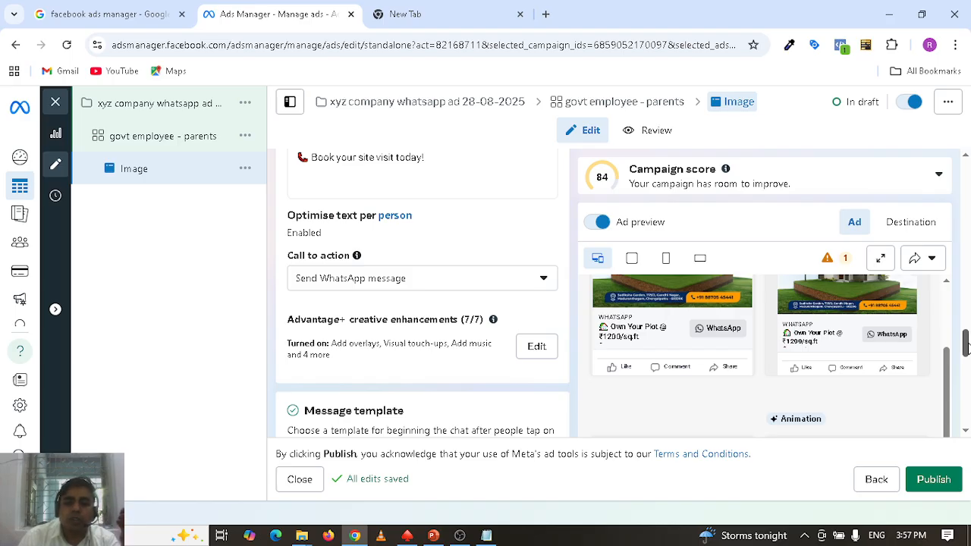
drag(969, 354, 970, 379)
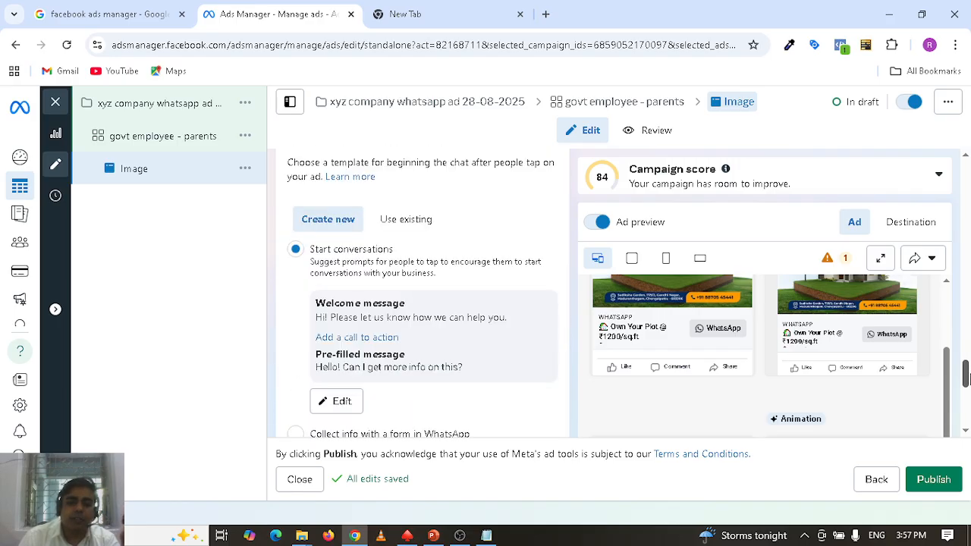
scroll(966, 377, down, 1)
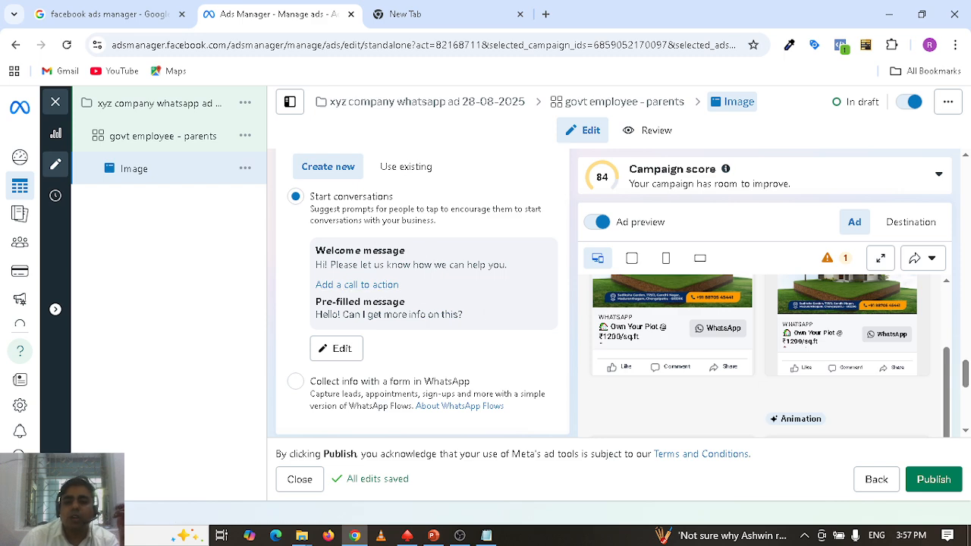
drag(966, 372, 965, 176)
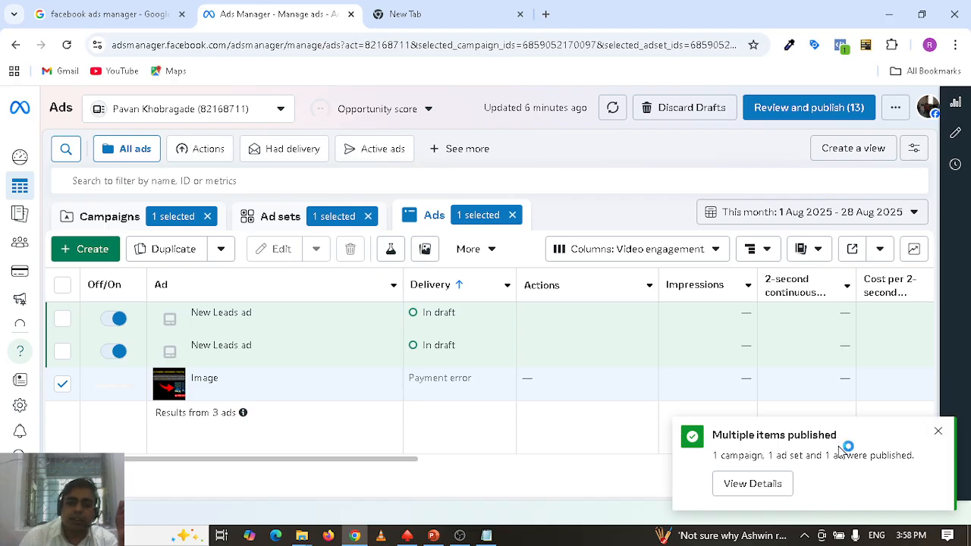
Find the newly published campaign in the campaigns list and check the explanation of its delivery status
click(110, 217)
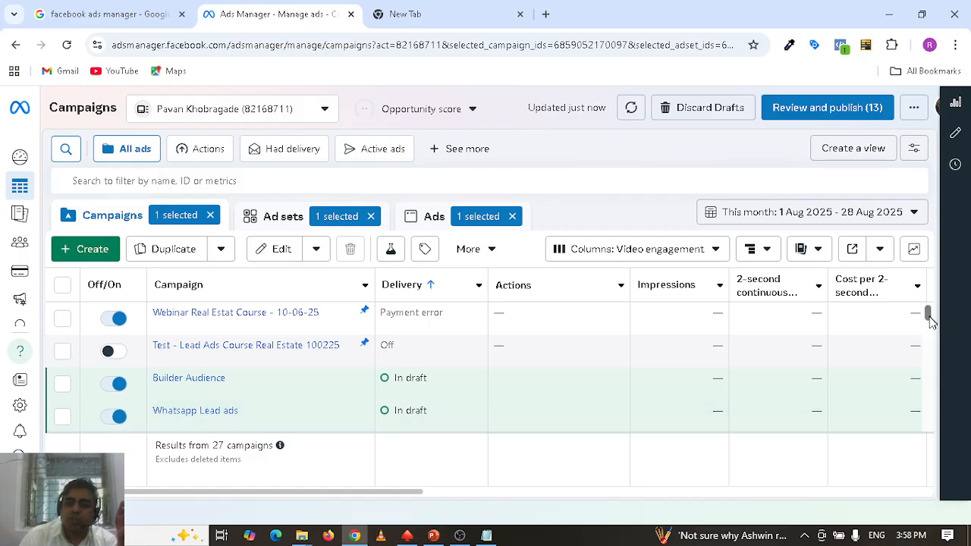
scroll(930, 319, down, 2)
scroll(934, 364, down, 5)
scroll(934, 387, down, 1)
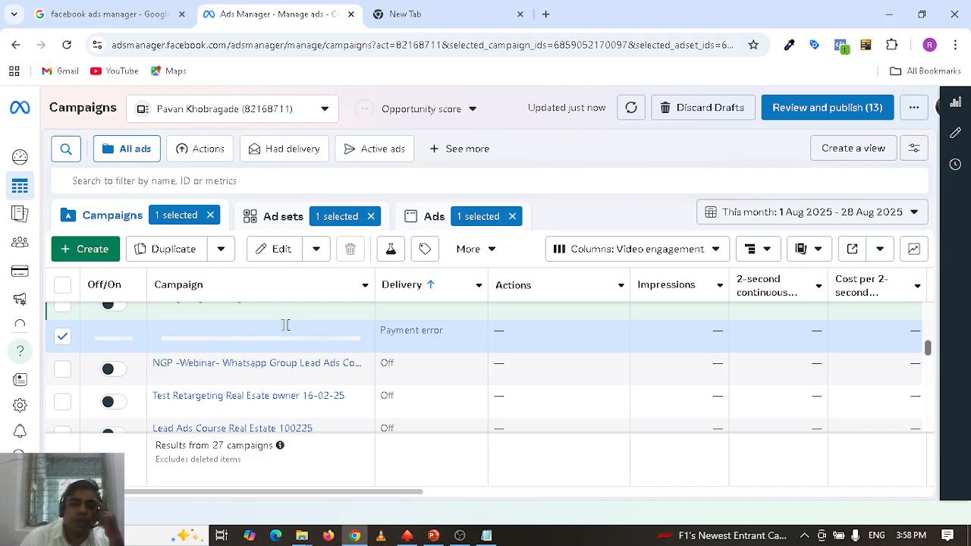
triple_click(381, 330)
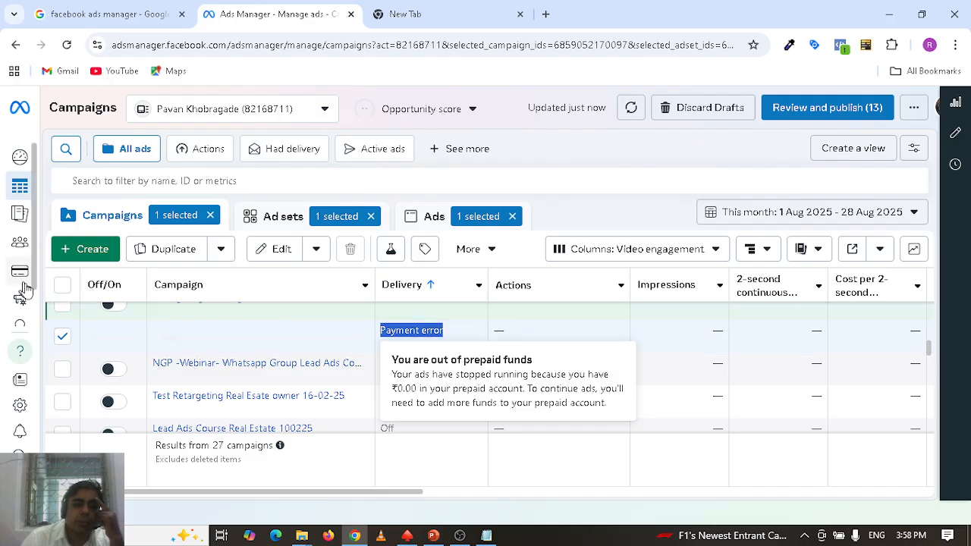
mouse_move(21, 296)
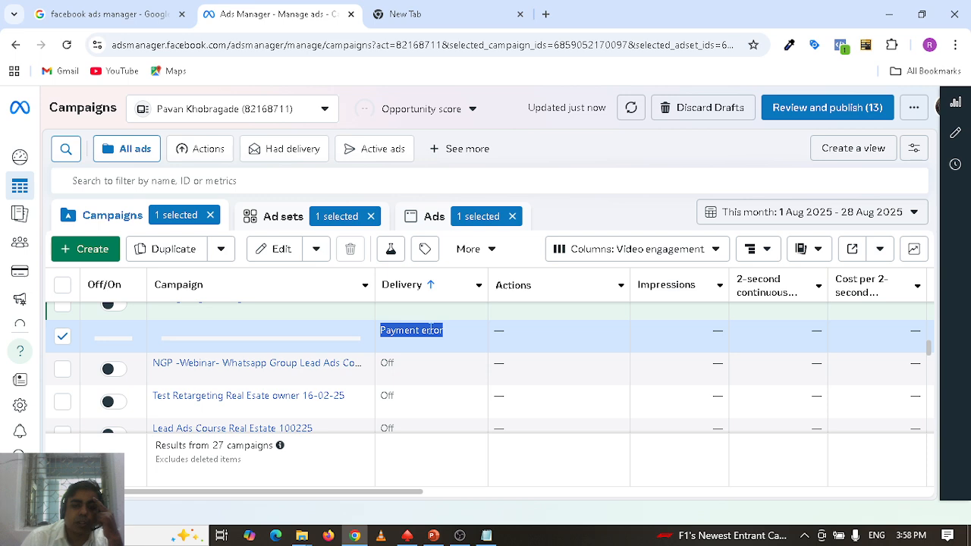
Refresh the table data and examine the delivery status of the campaign xyz company whatsapp ad 28-08-2025
click(630, 109)
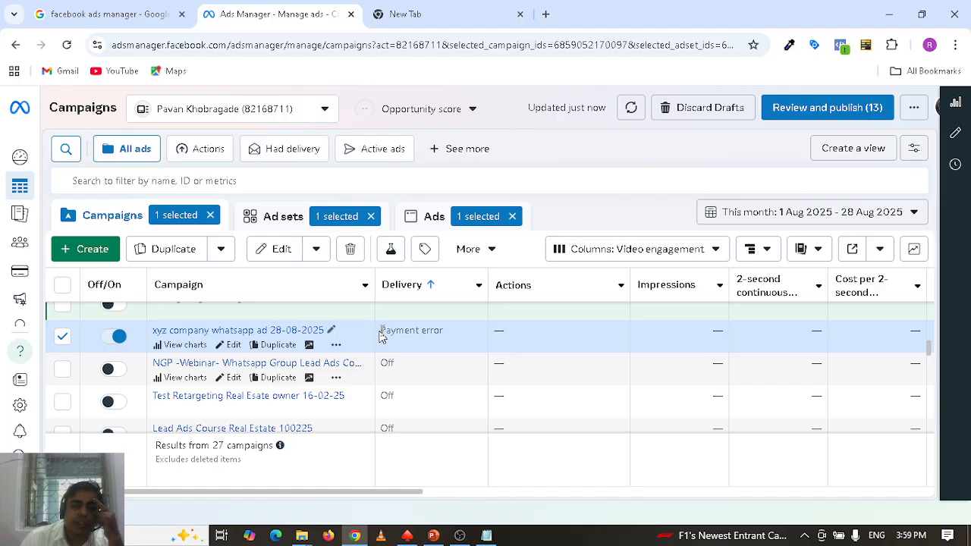
drag(445, 331, 389, 333)
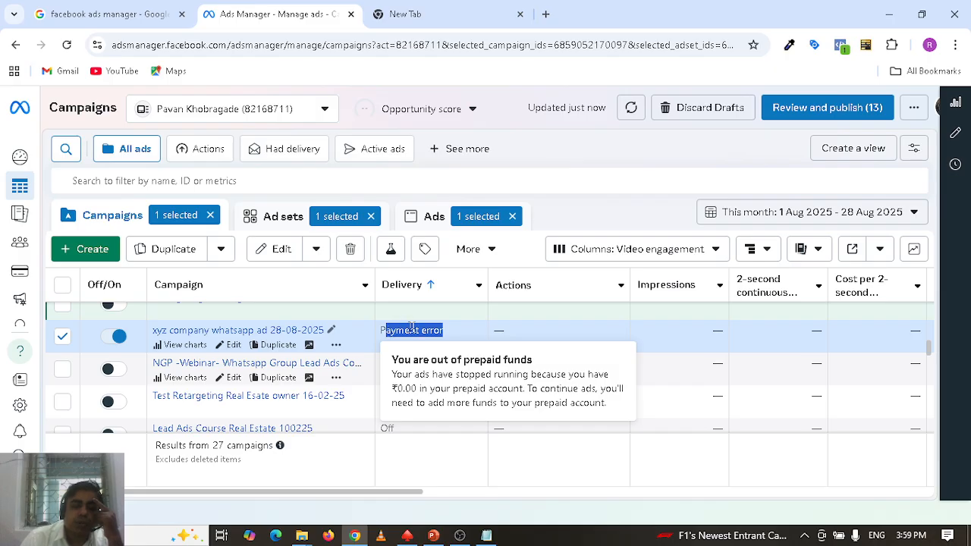
drag(445, 331, 381, 336)
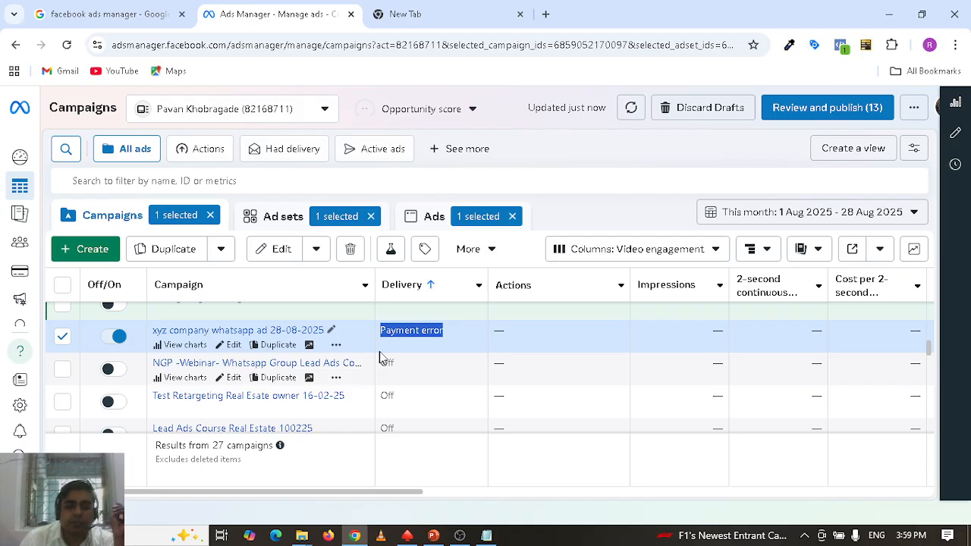
click(383, 358)
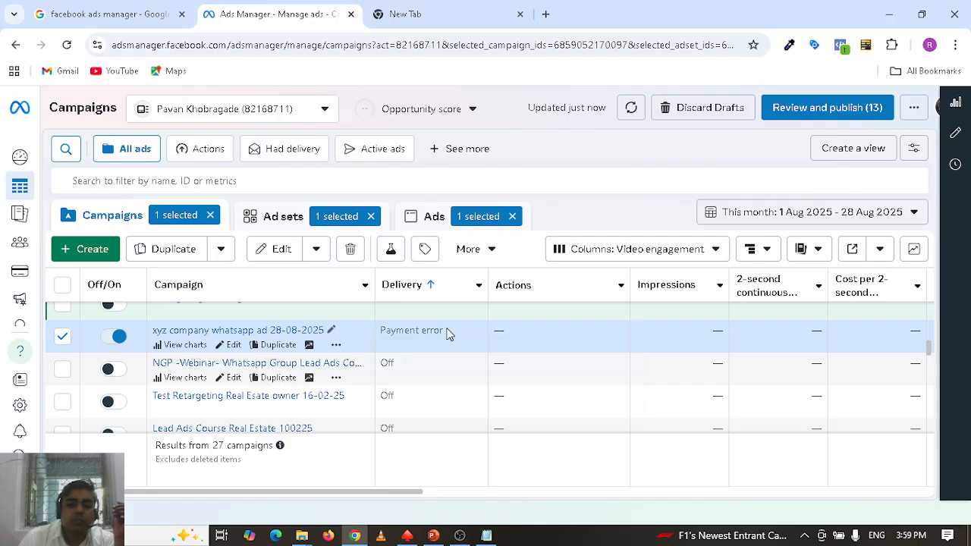
drag(448, 334, 386, 331)
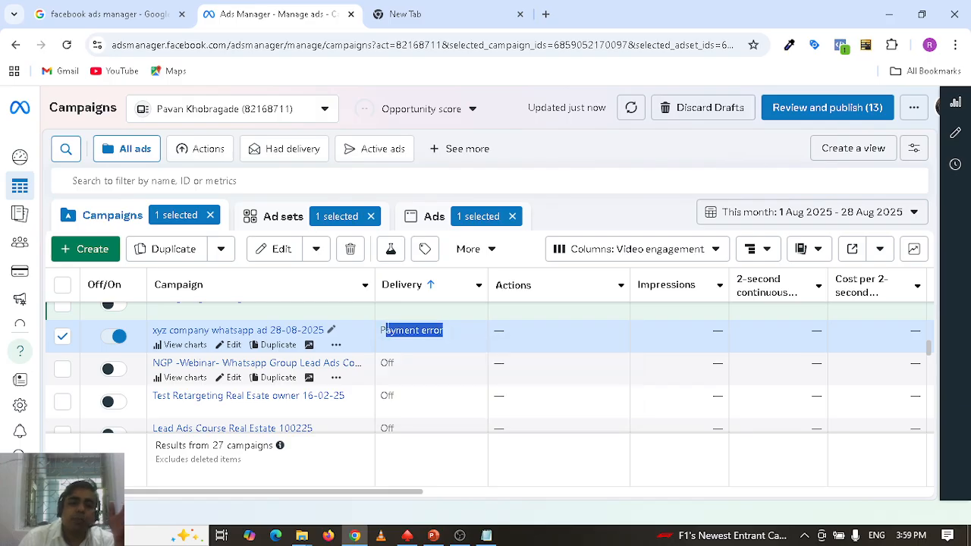
mouse_move(387, 330)
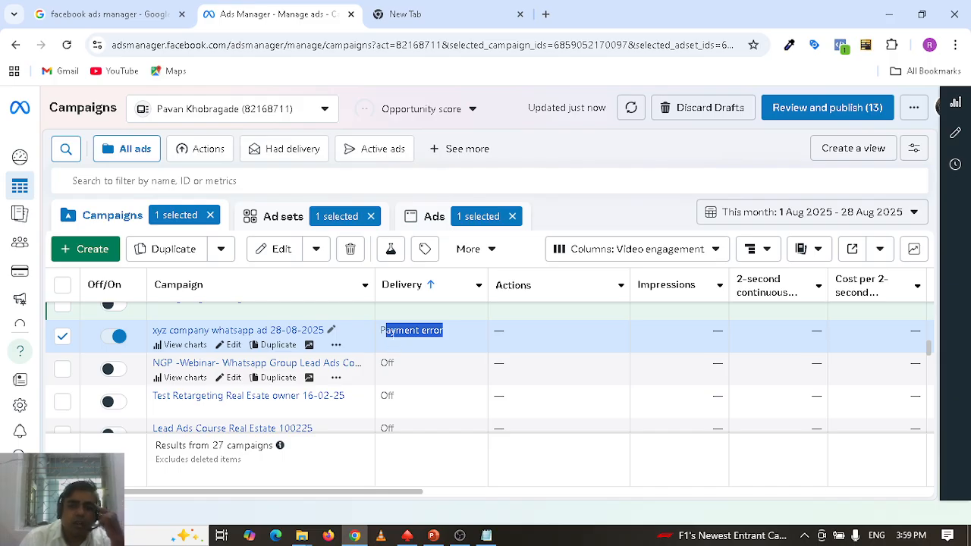
click(392, 334)
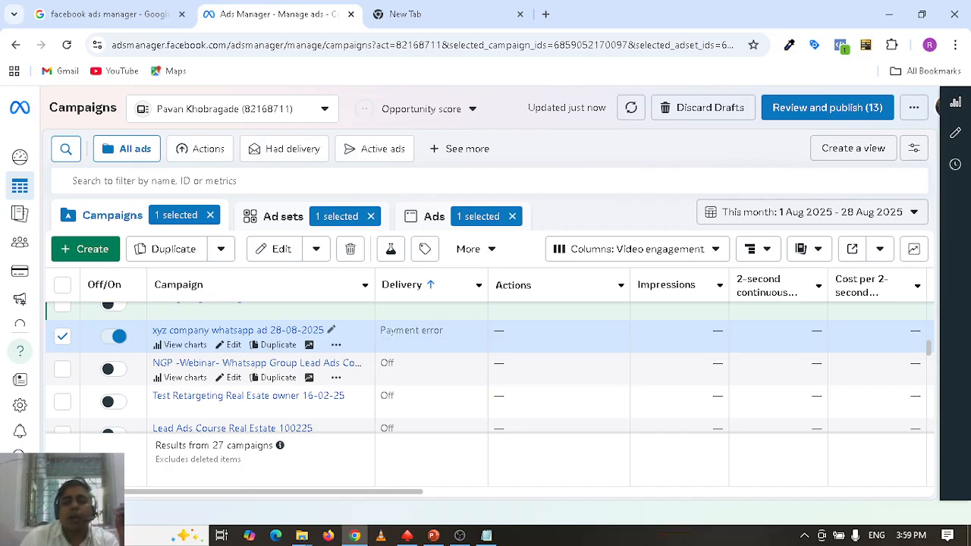
drag(391, 334, 448, 335)
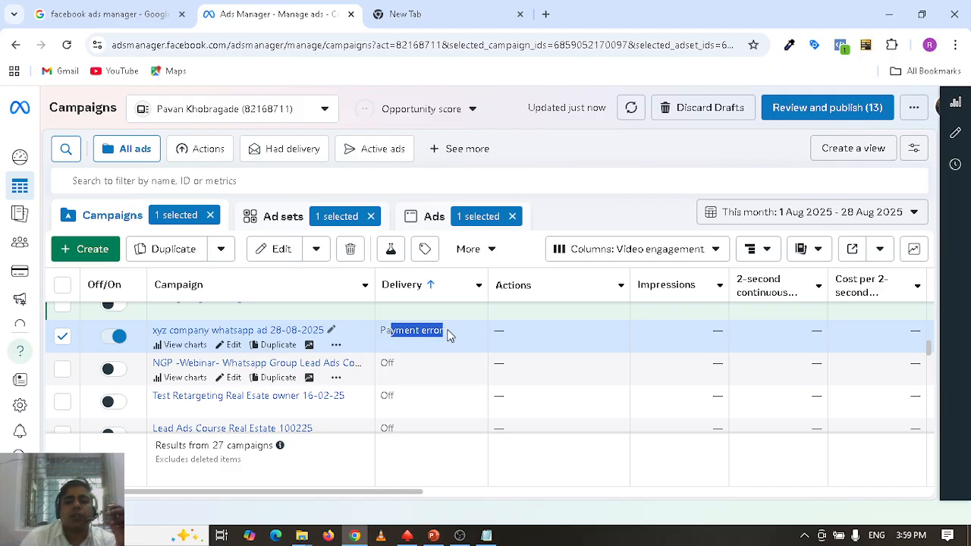
click(444, 332)
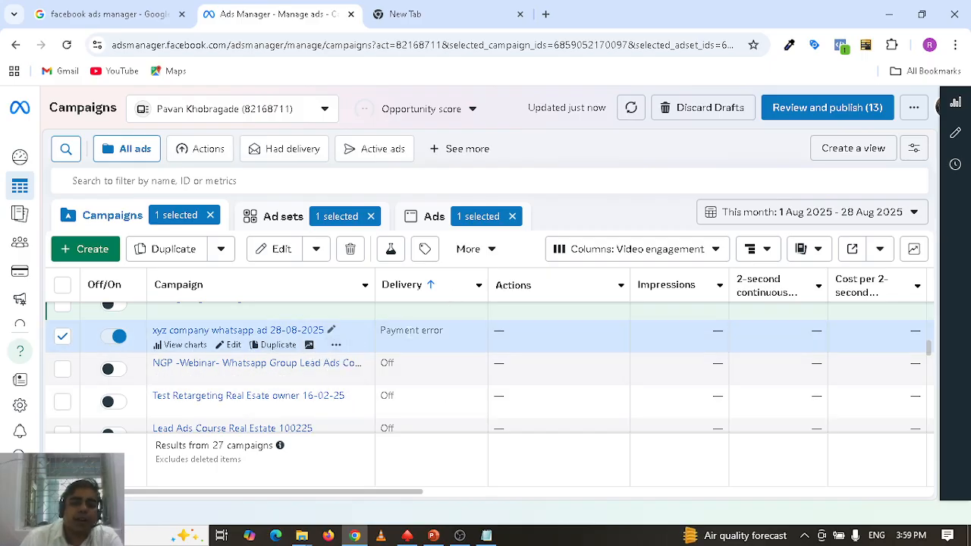
mouse_move(411, 332)
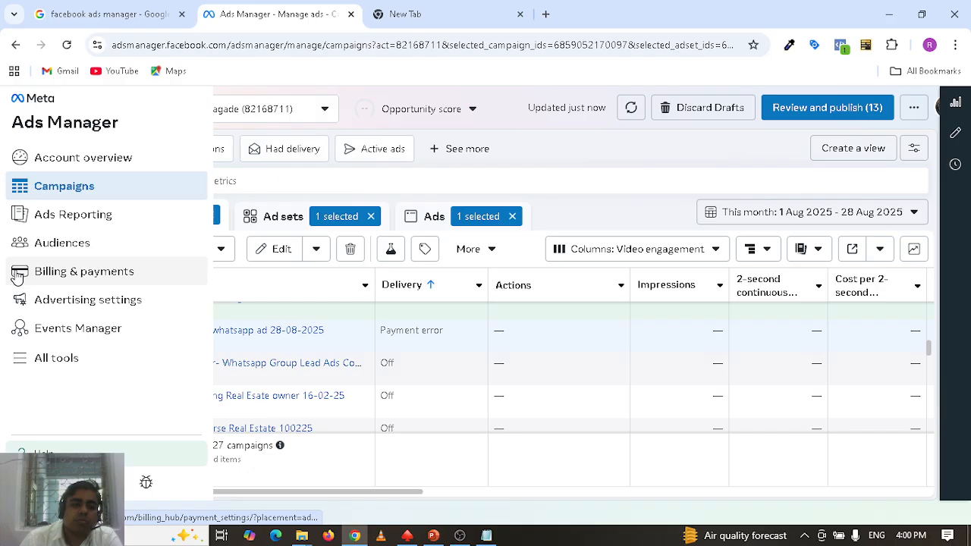
Open Billing & payments and pass the two-factor authentication by entering the code from the authentication app
click(129, 278)
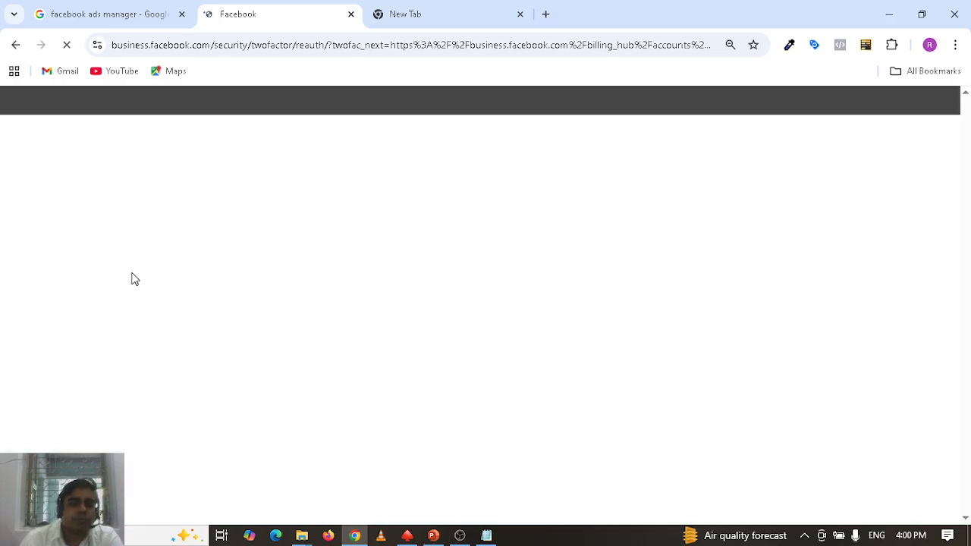
click(351, 253)
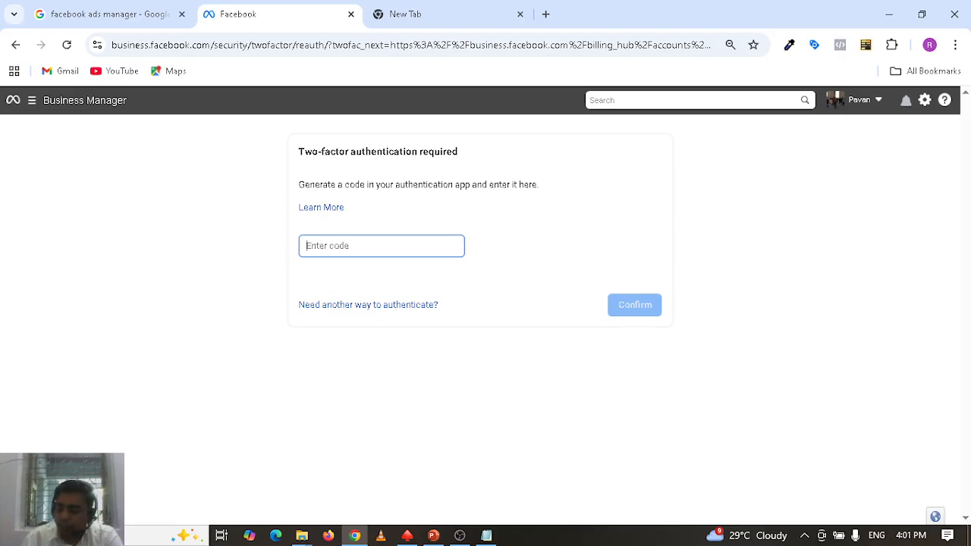
click(354, 246)
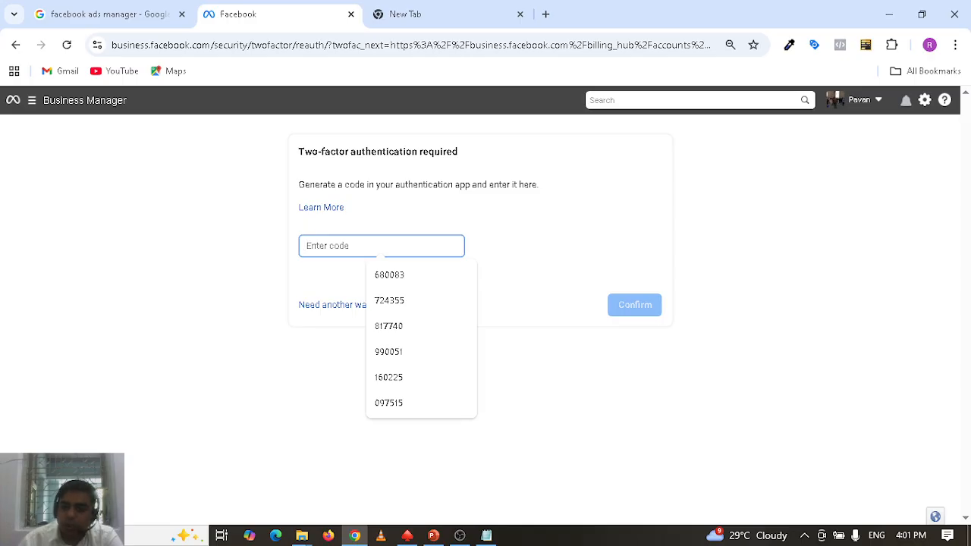
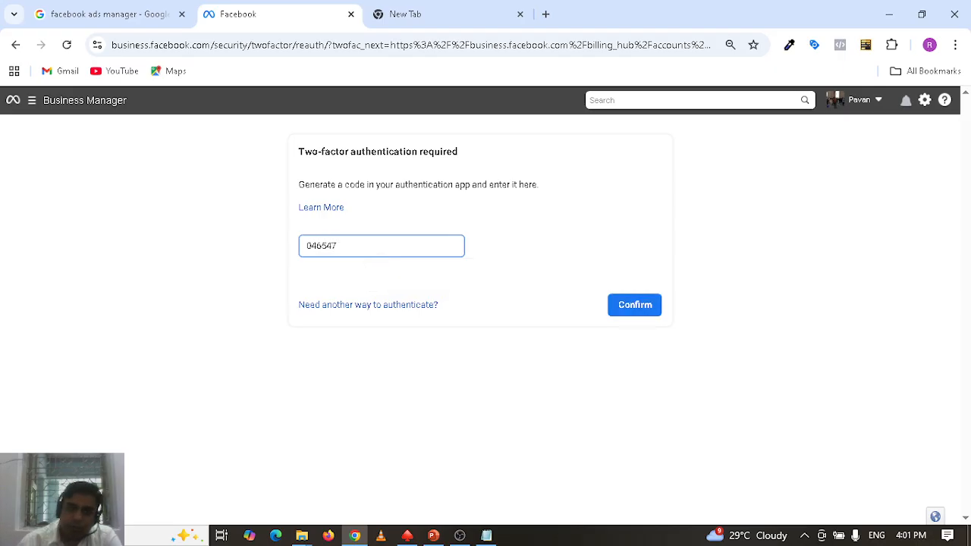
click(648, 304)
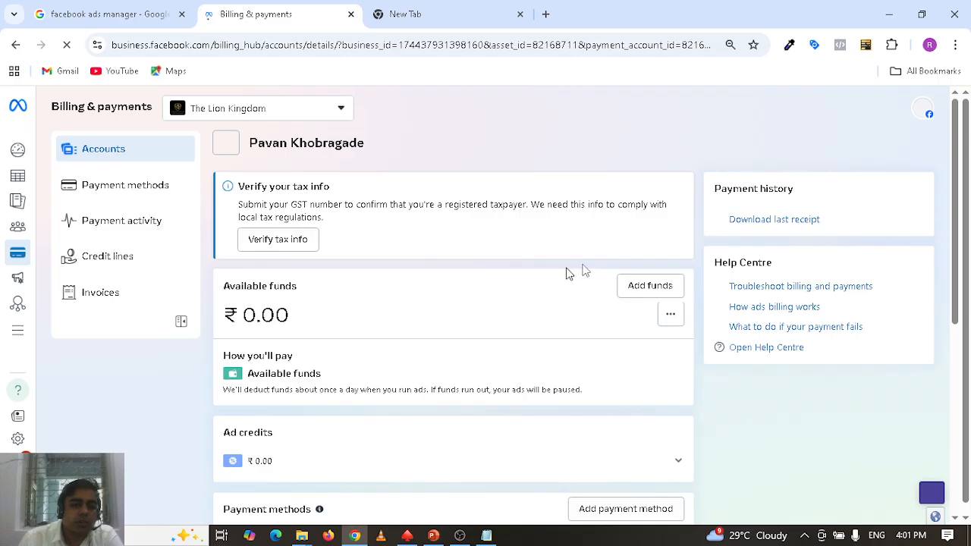
Start adding funds to the ad account and set the amount to ₹5000
click(658, 290)
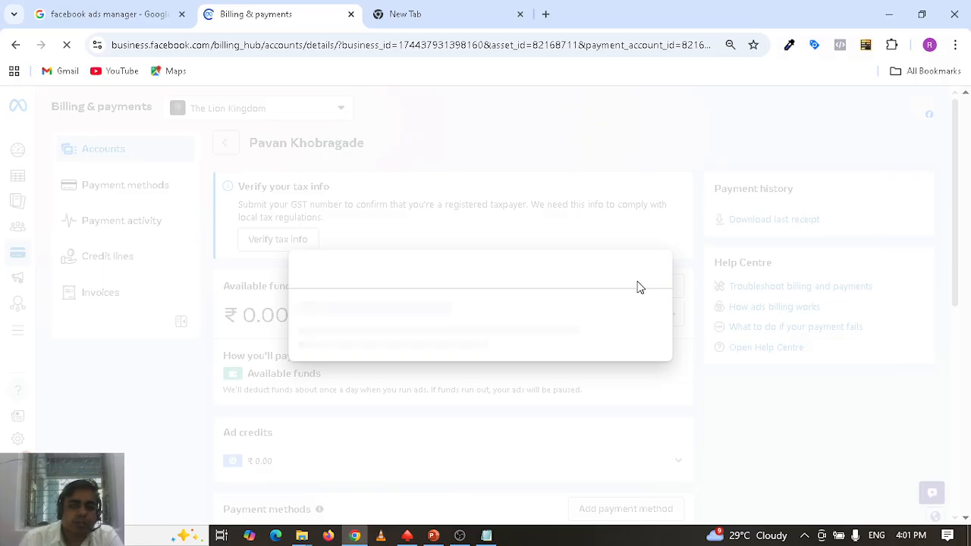
drag(361, 270, 282, 278)
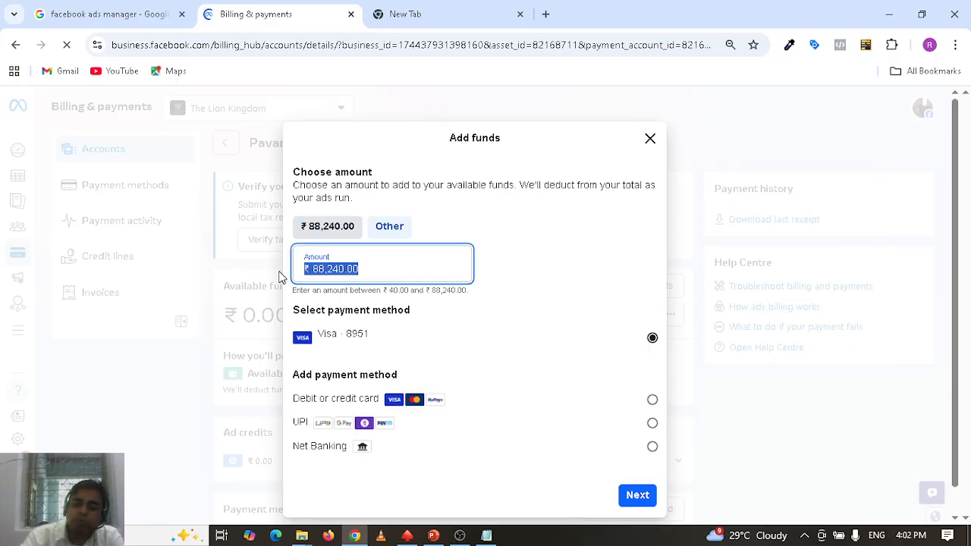
text(5000)
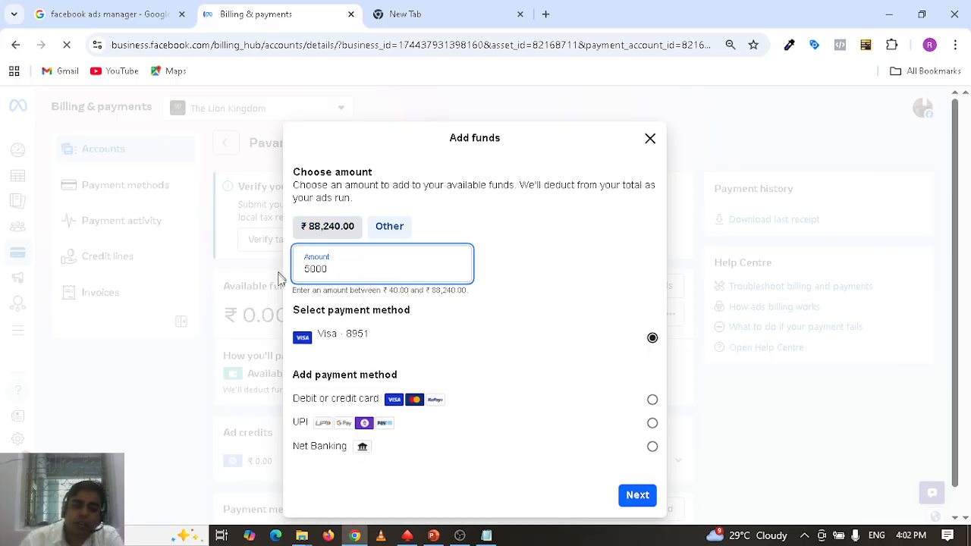
Try the UPI and the debit or credit card options for the ₹5,000 top-up, and close the funds dialog without paying
click(631, 426)
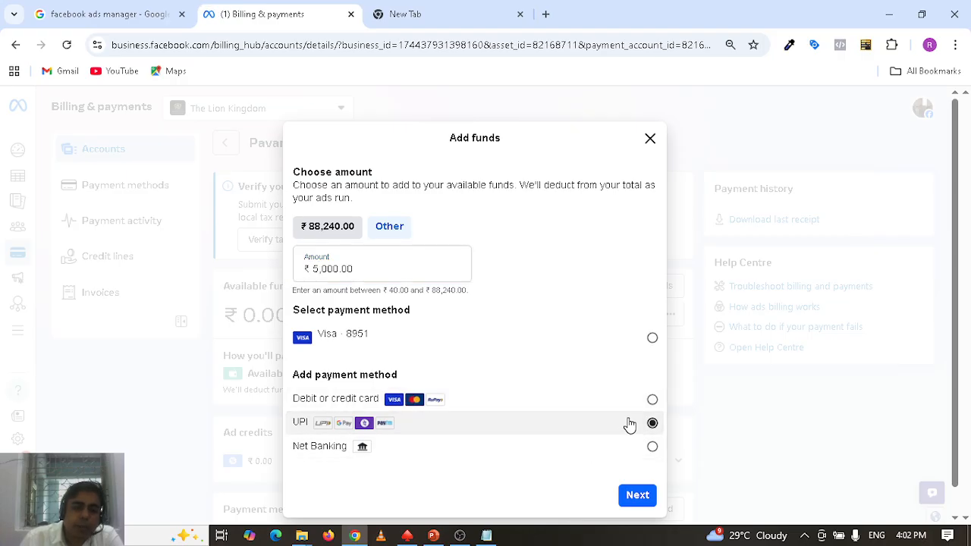
click(643, 497)
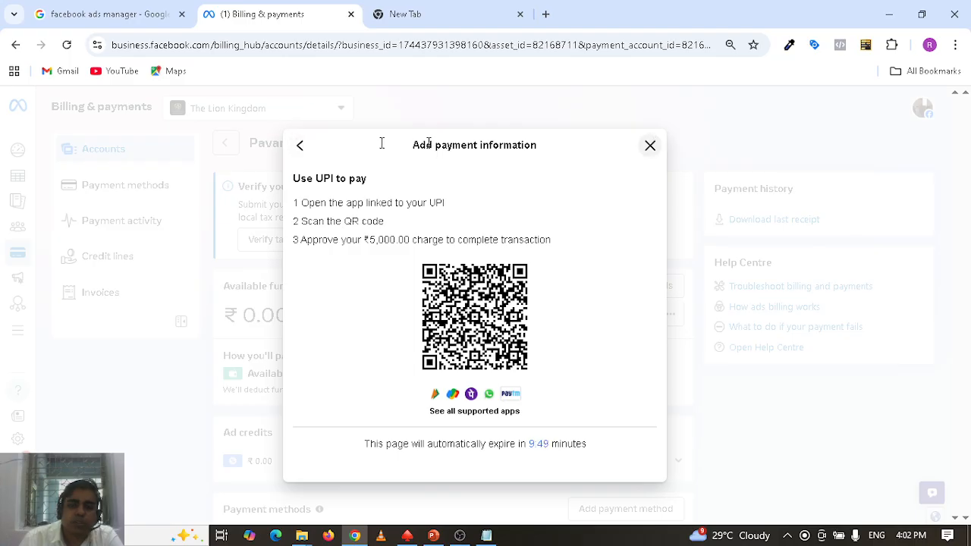
click(299, 146)
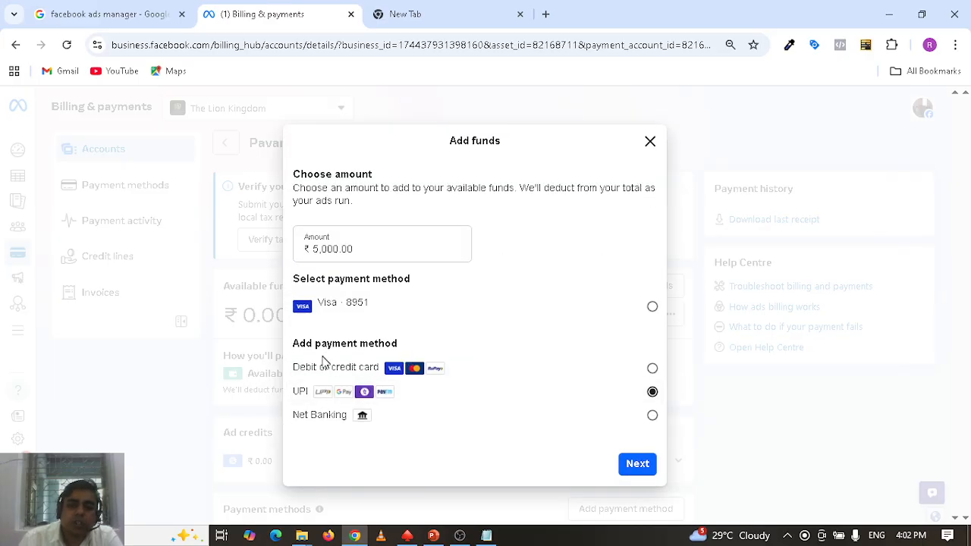
click(354, 372)
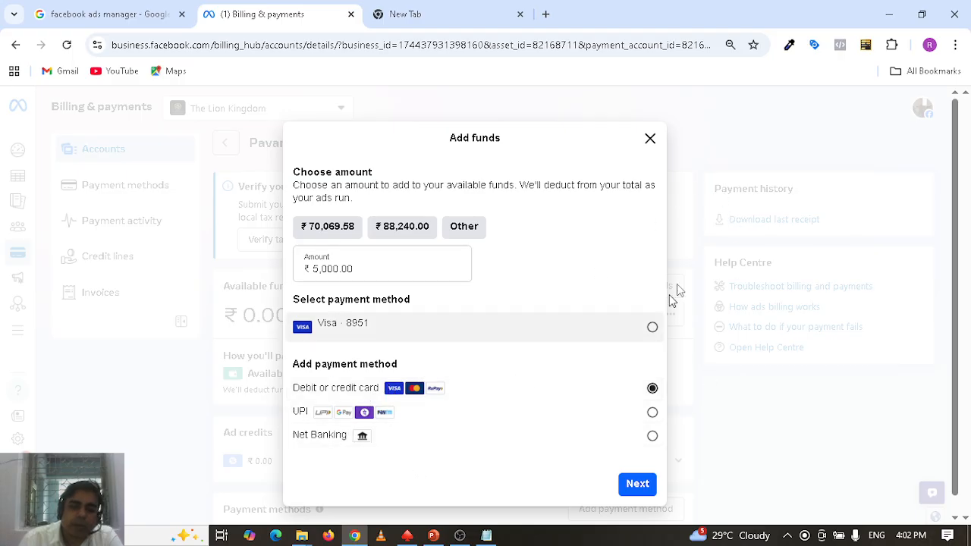
click(650, 139)
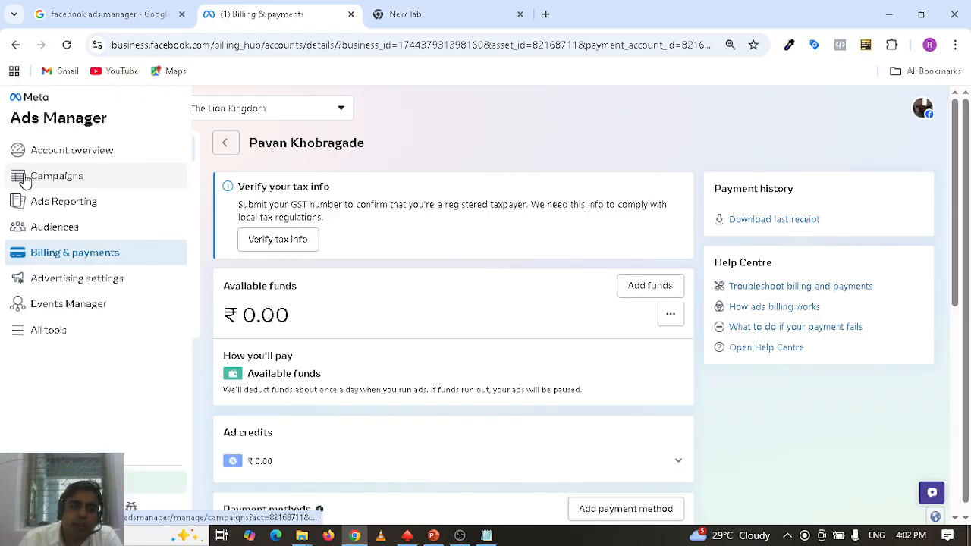
Return to the Ads Manager campaigns list, and consult the Steps to Create WhatsApp Ad slide in PowerPoint while it loads
click(62, 176)
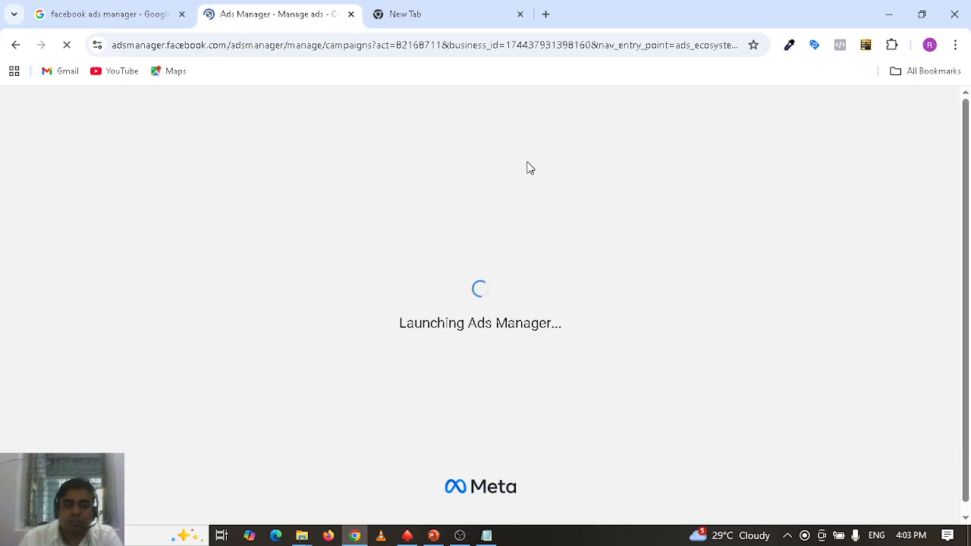
click(440, 531)
click(91, 448)
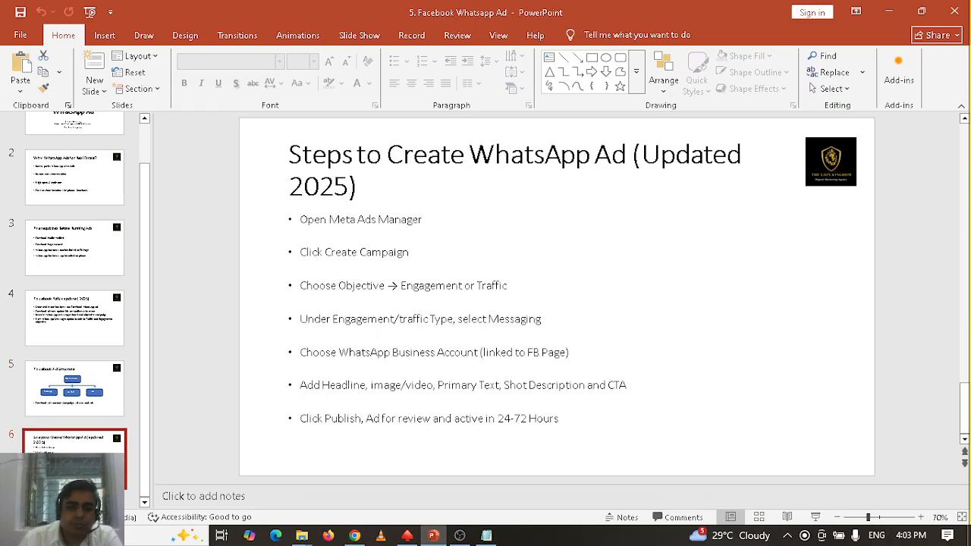
click(355, 535)
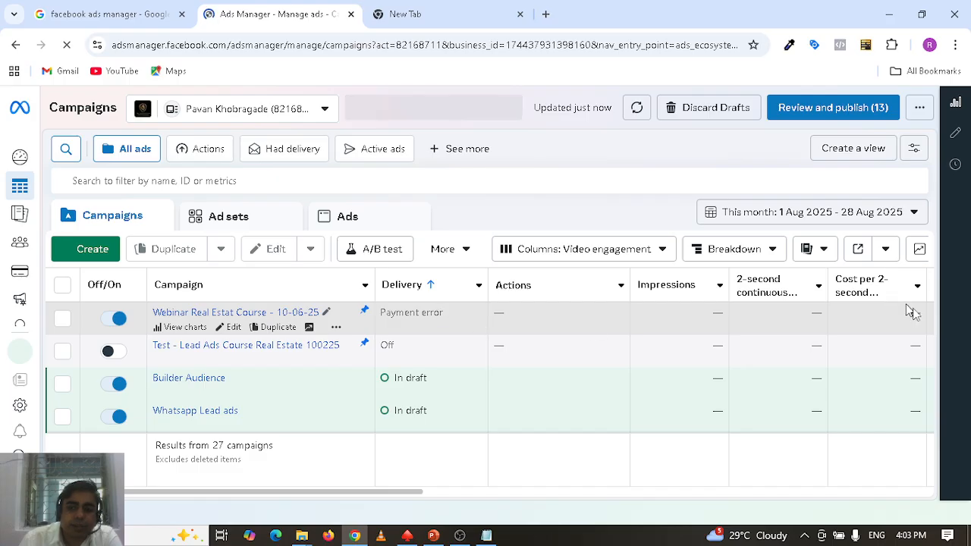
Switch to PowerPoint and highlight the 24-72 Hours activation time in the publishing bullet, and review the presentation's slides
click(434, 536)
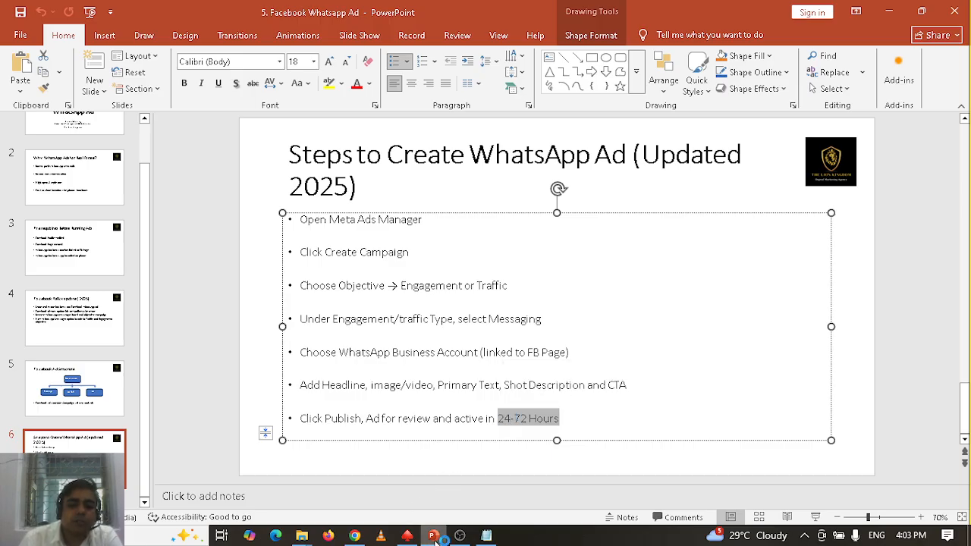
mouse_move(434, 537)
click(354, 536)
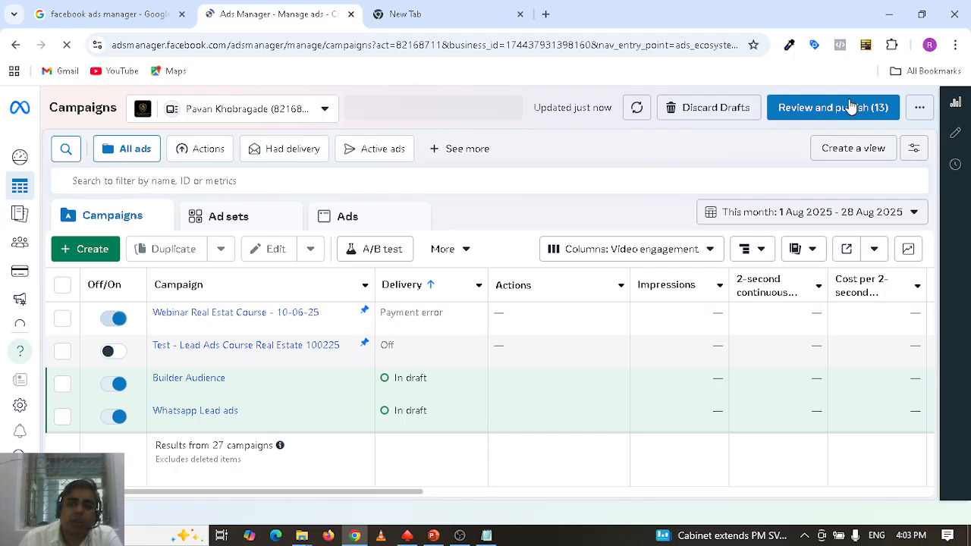
click(433, 536)
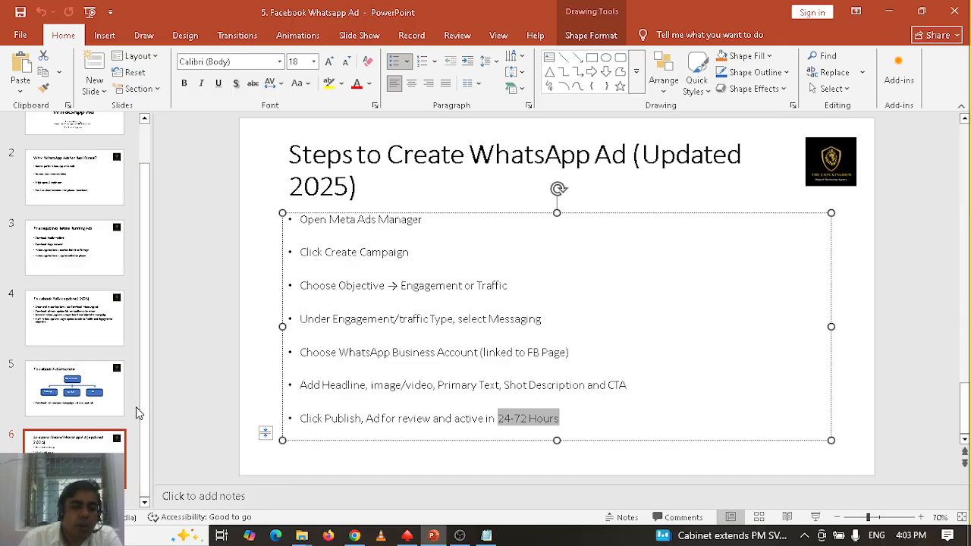
drag(146, 443, 146, 383)
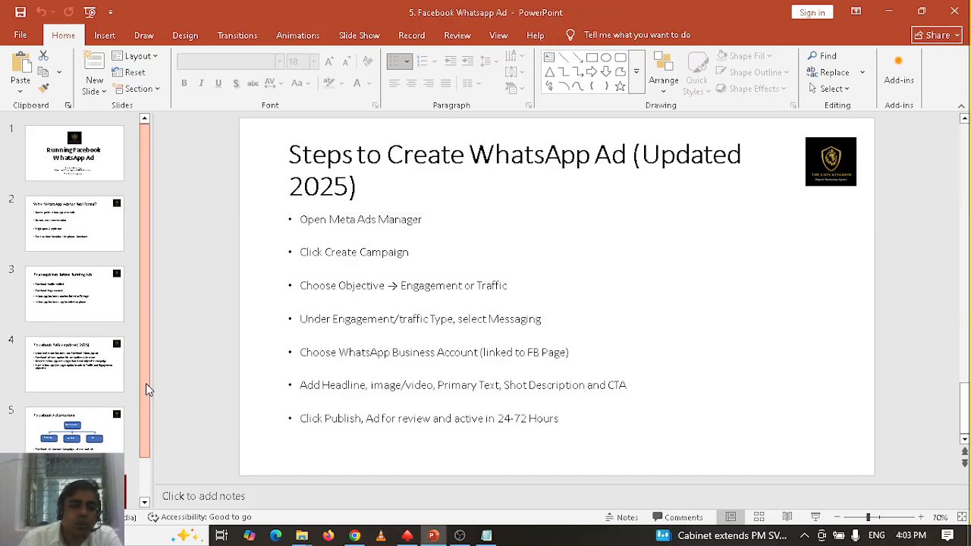